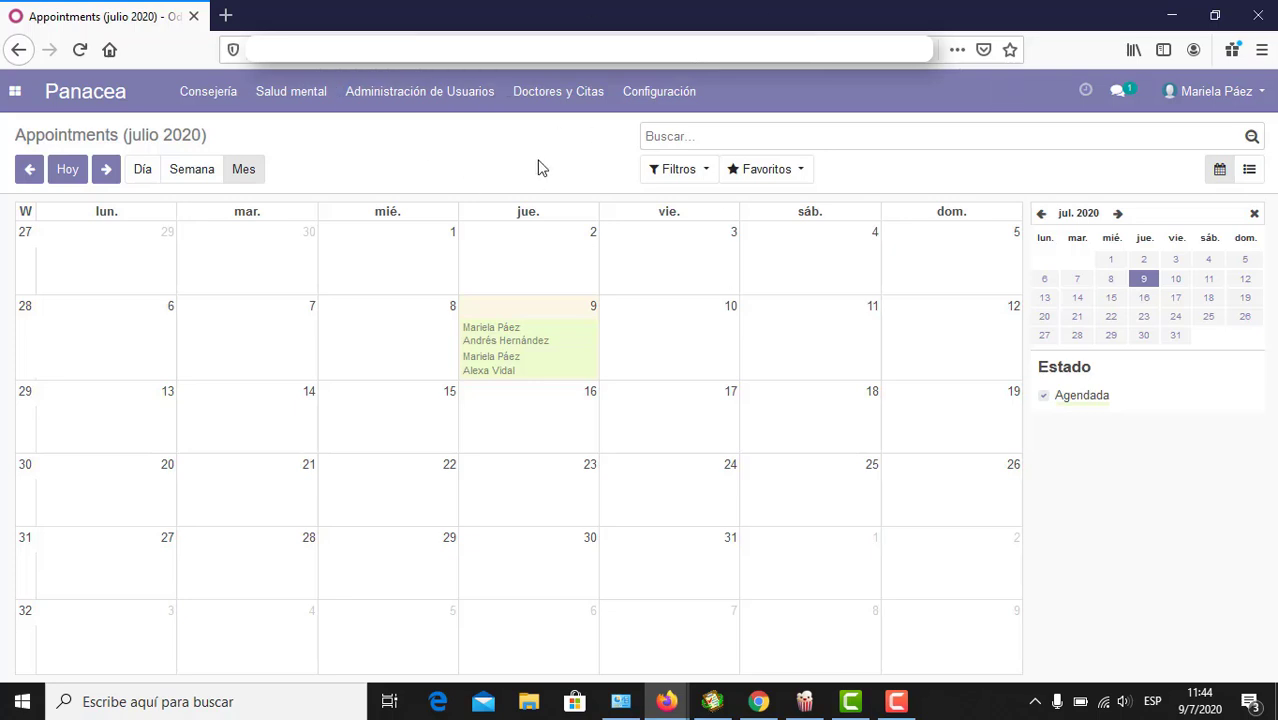
Step: Load the Citas monthly calendar for julio 2020 from the Doctores y Citas menu
left_click(553, 104)
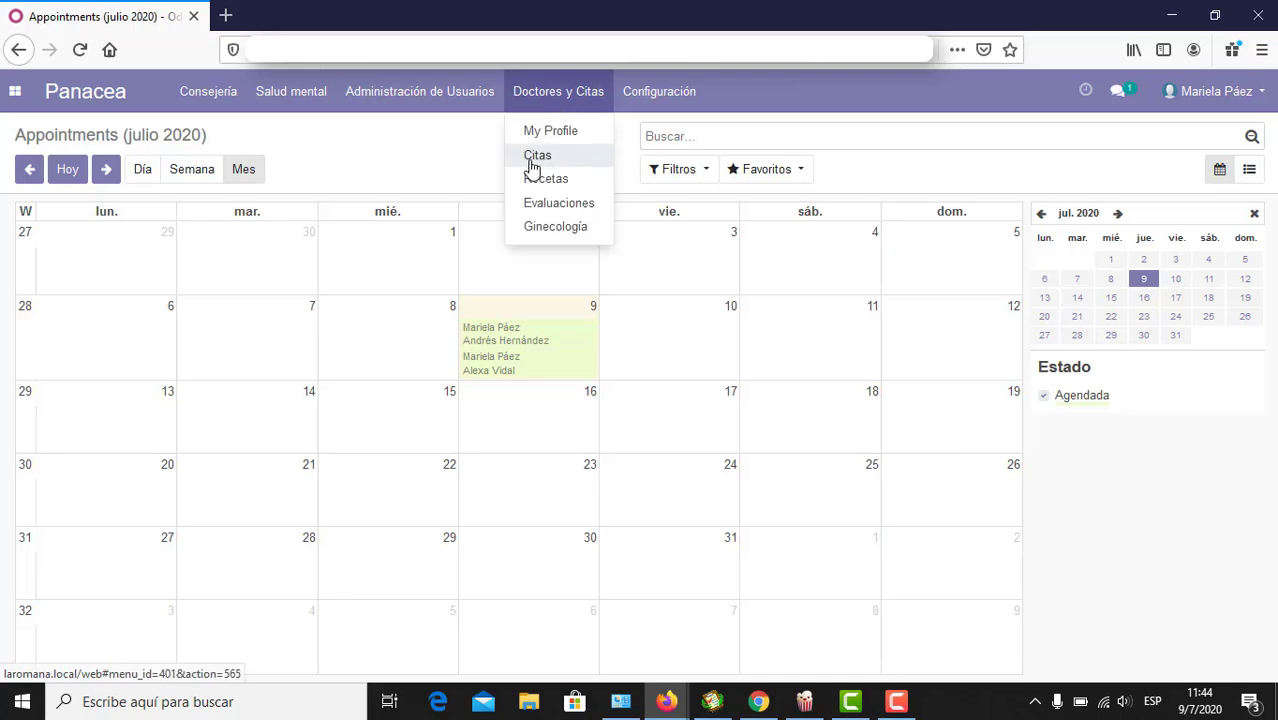
left_click(541, 157)
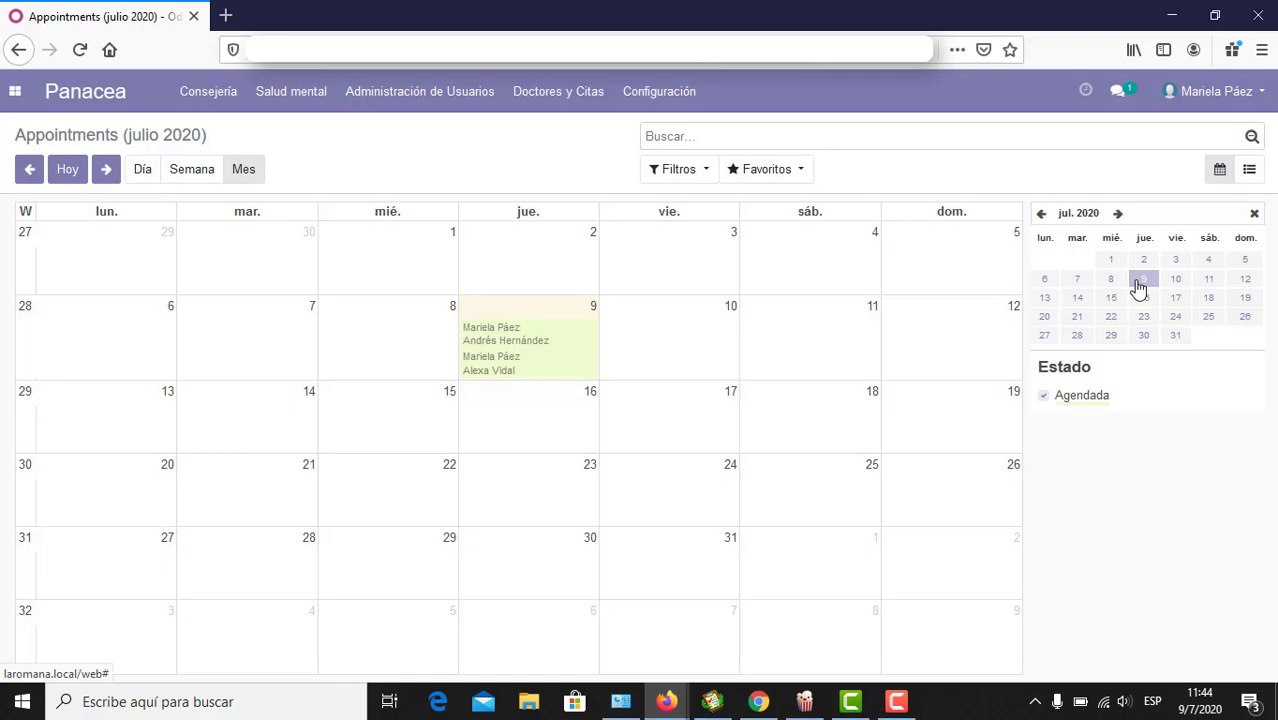
Step: In list view, open the 09/07/2020 Seguimiento psicológico appointment
left_click(1249, 173)
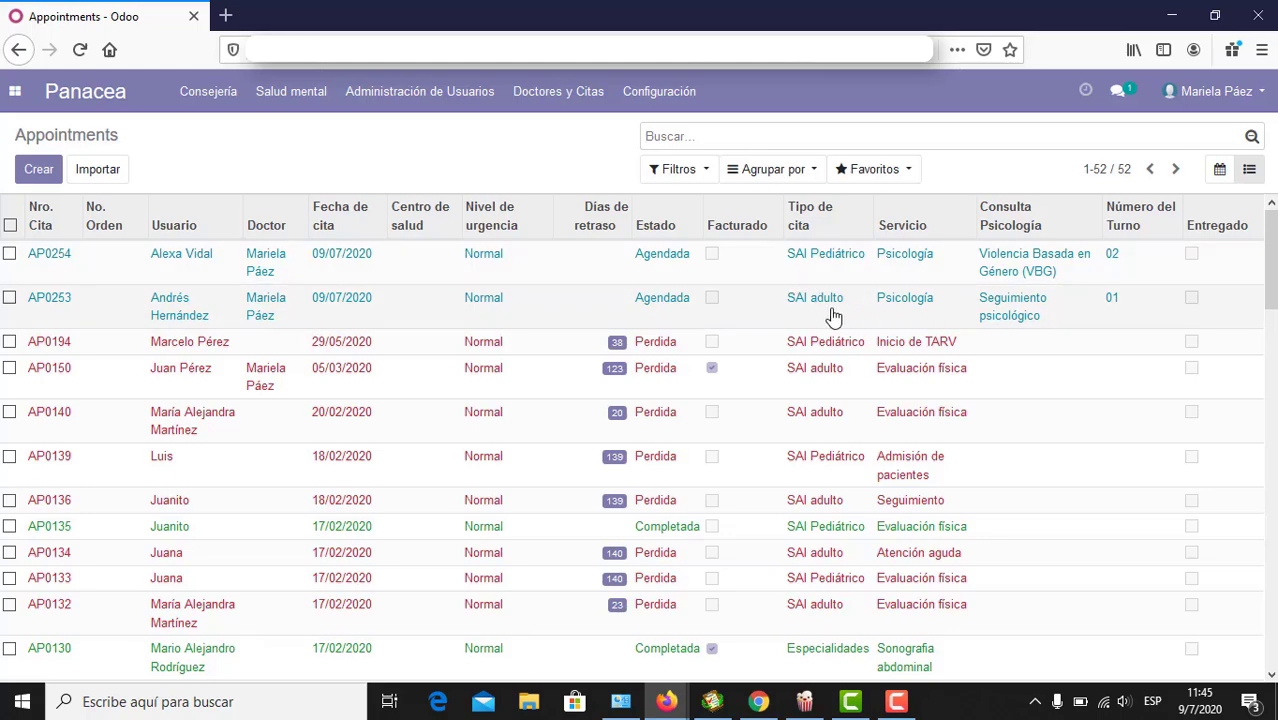
left_click(620, 318)
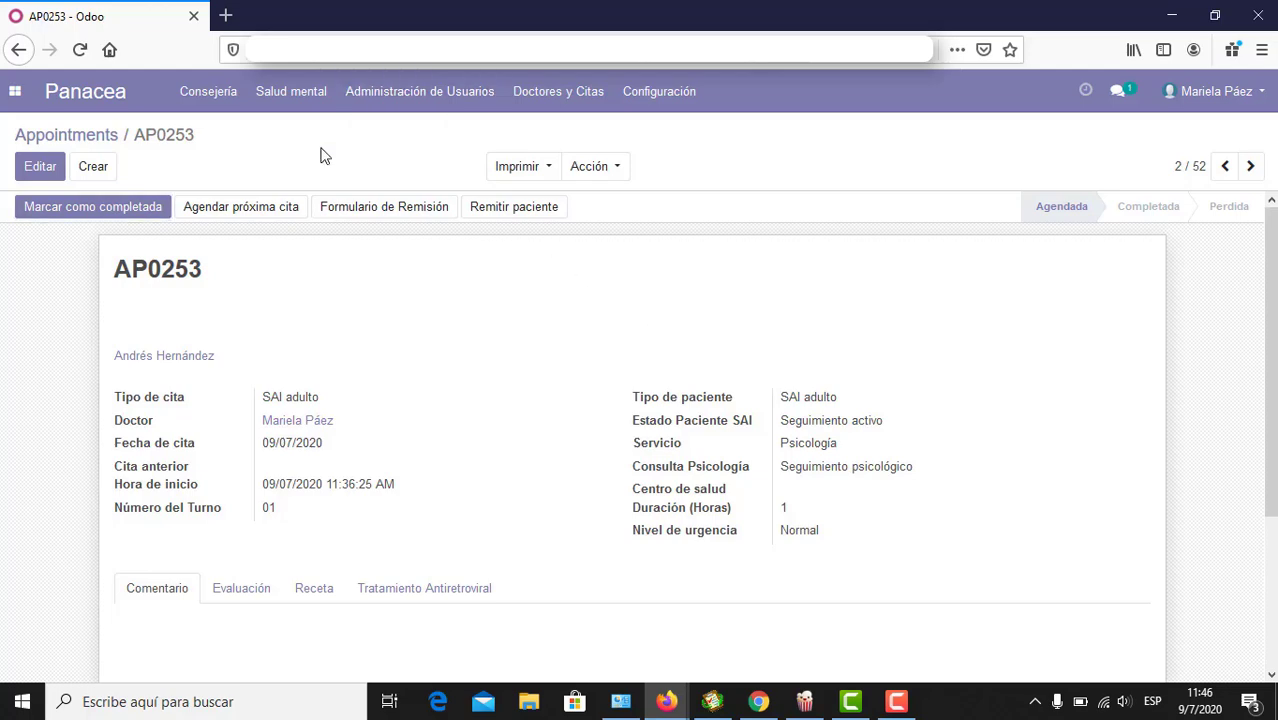
Step: Go to Salud mental > Historia clínica psicológica to list the patient histories
left_click(286, 104)
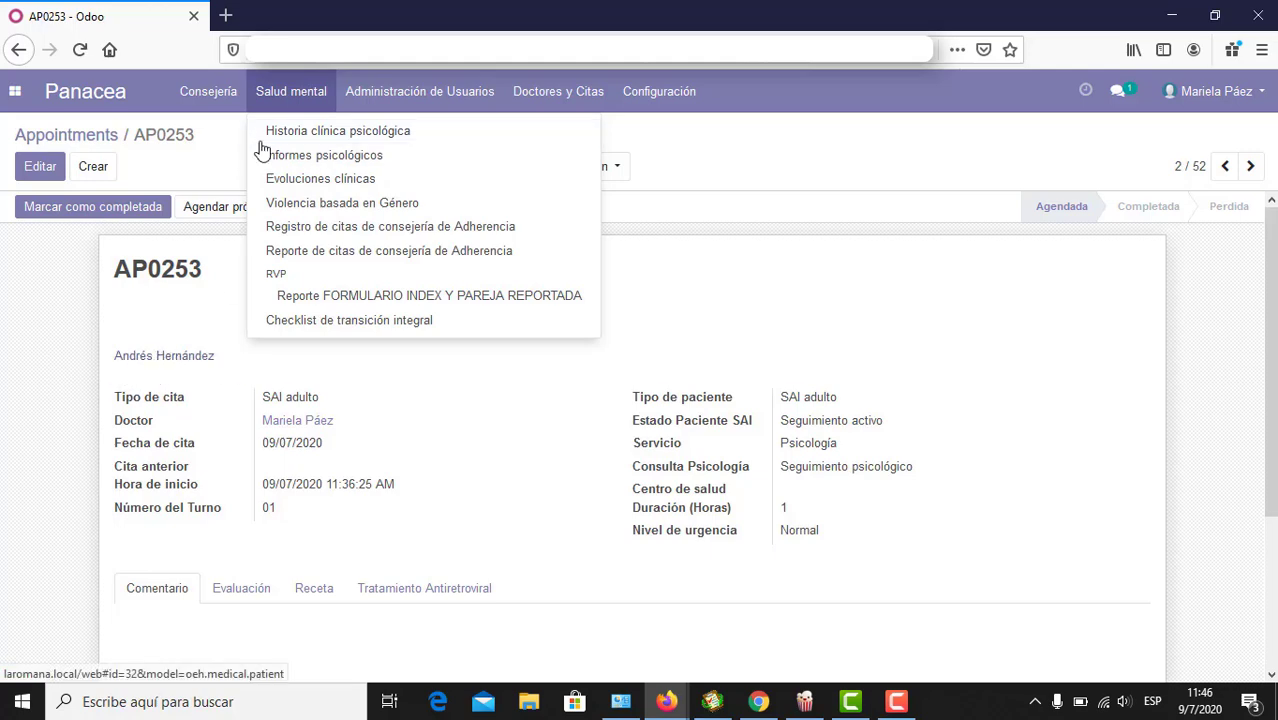
left_click(291, 141)
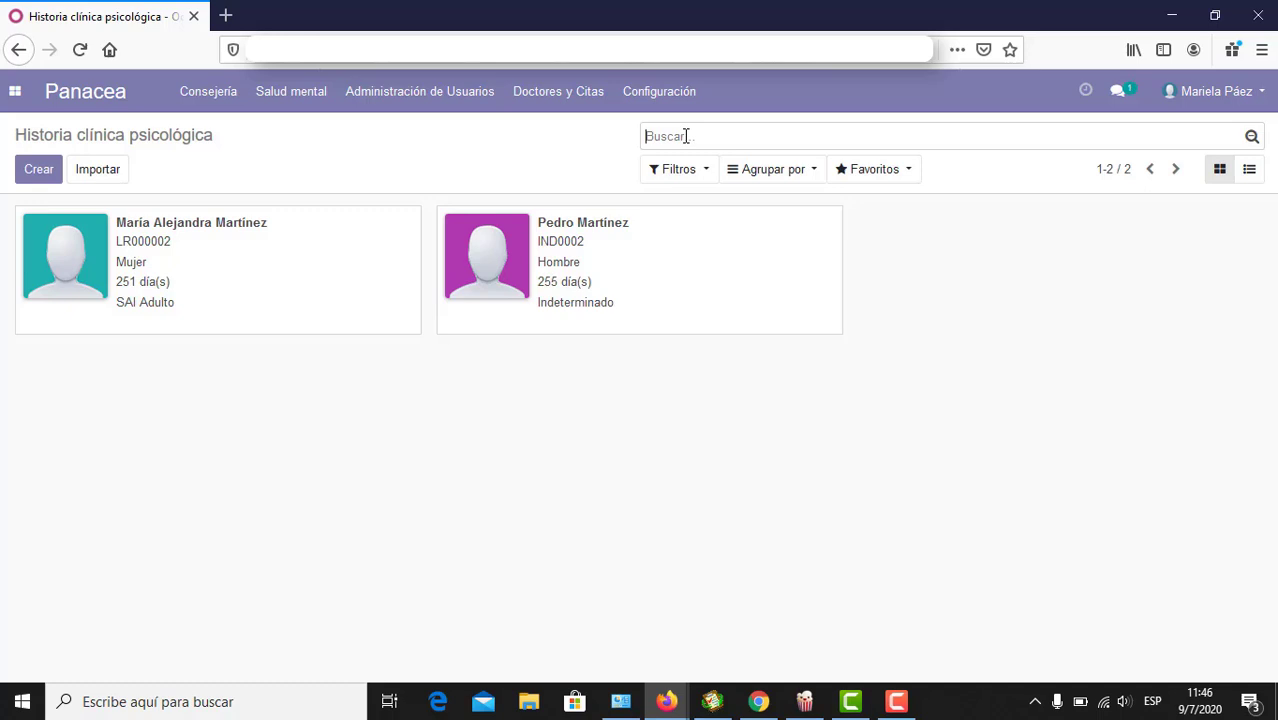
type("an")
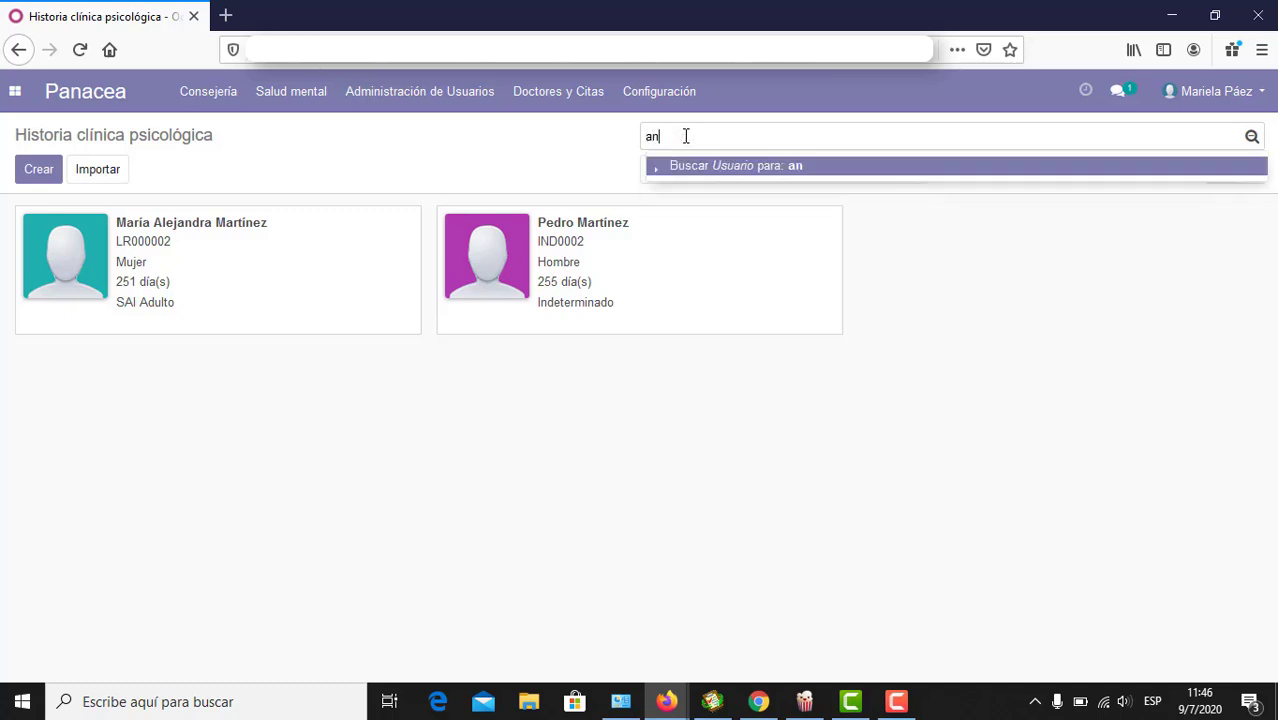
type("dres")
key("BackSpace")
key("BackSpace")
type("es")
key("Return")
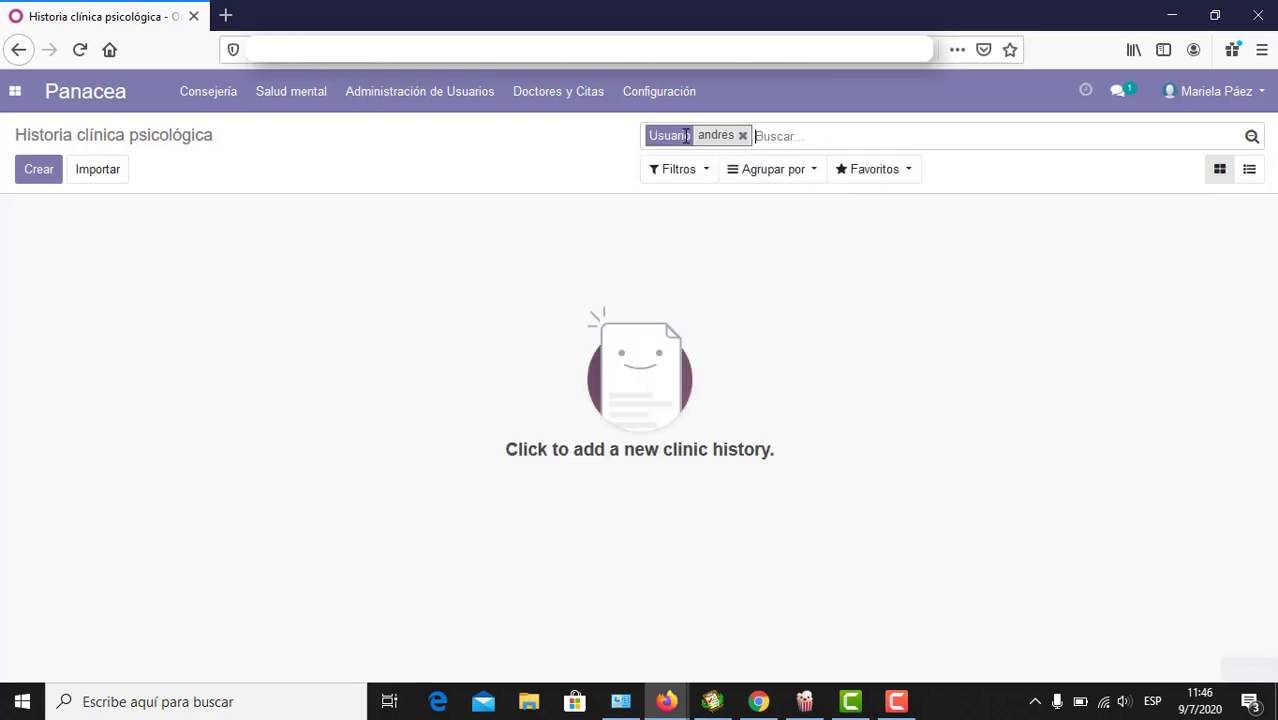
left_click(741, 137)
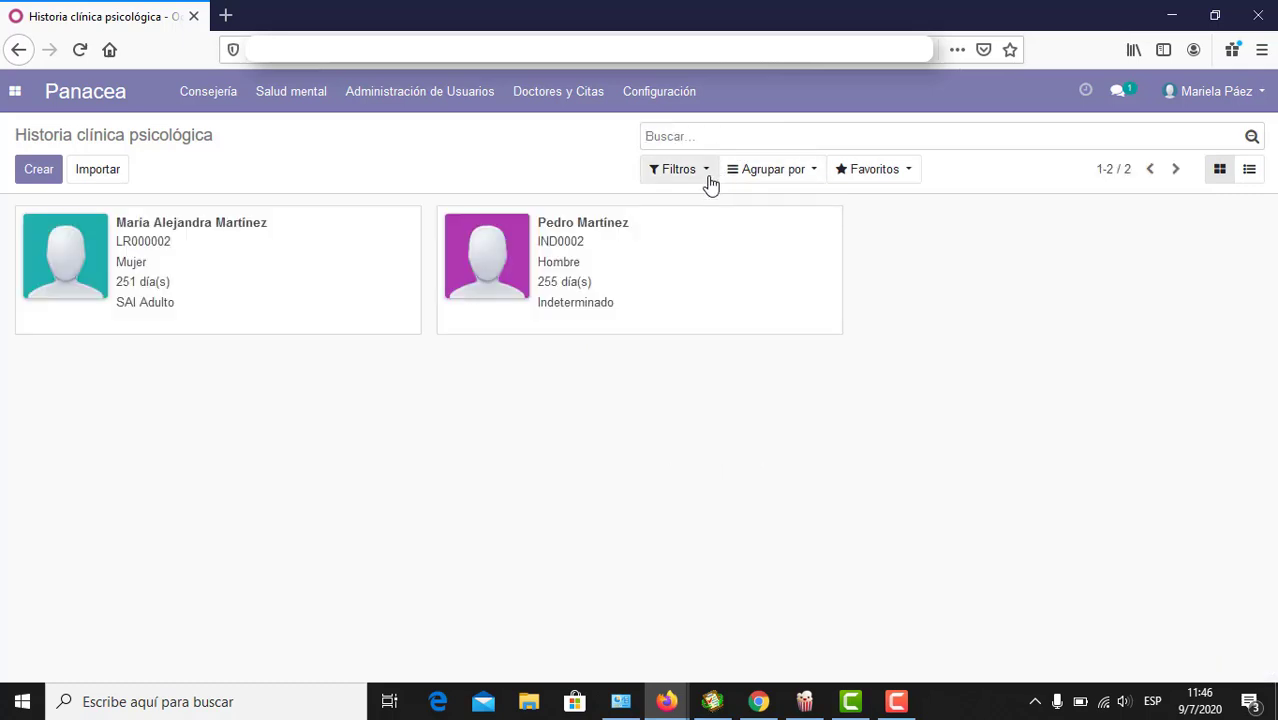
left_click(707, 178)
left_click(474, 171)
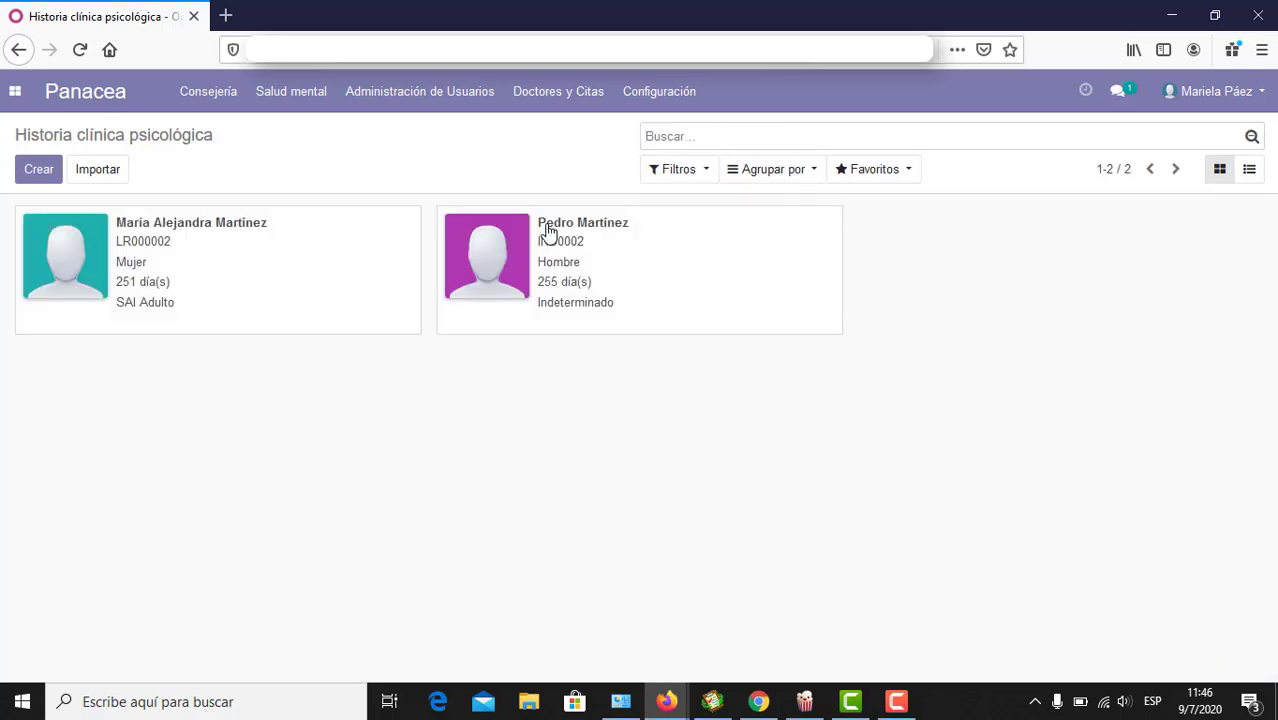
left_click(572, 95)
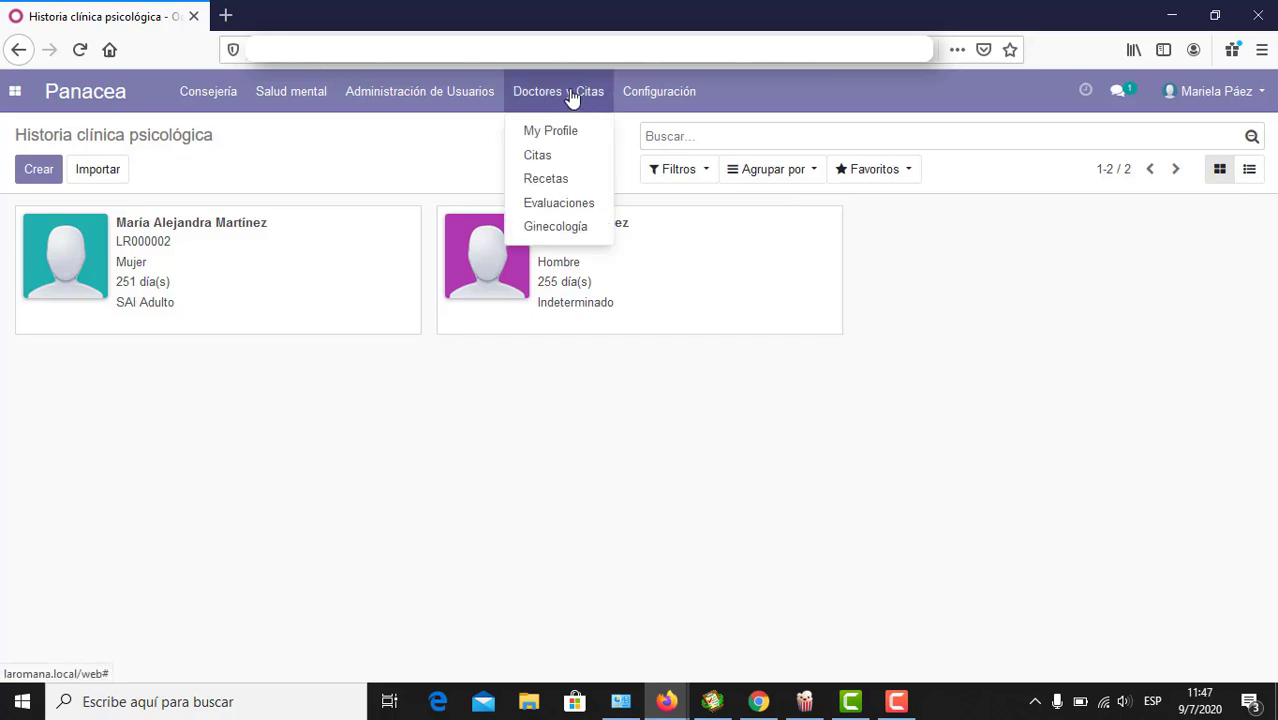
Step: From the 9 July appointment, open the patient's record and select his No. Record value
left_click(556, 160)
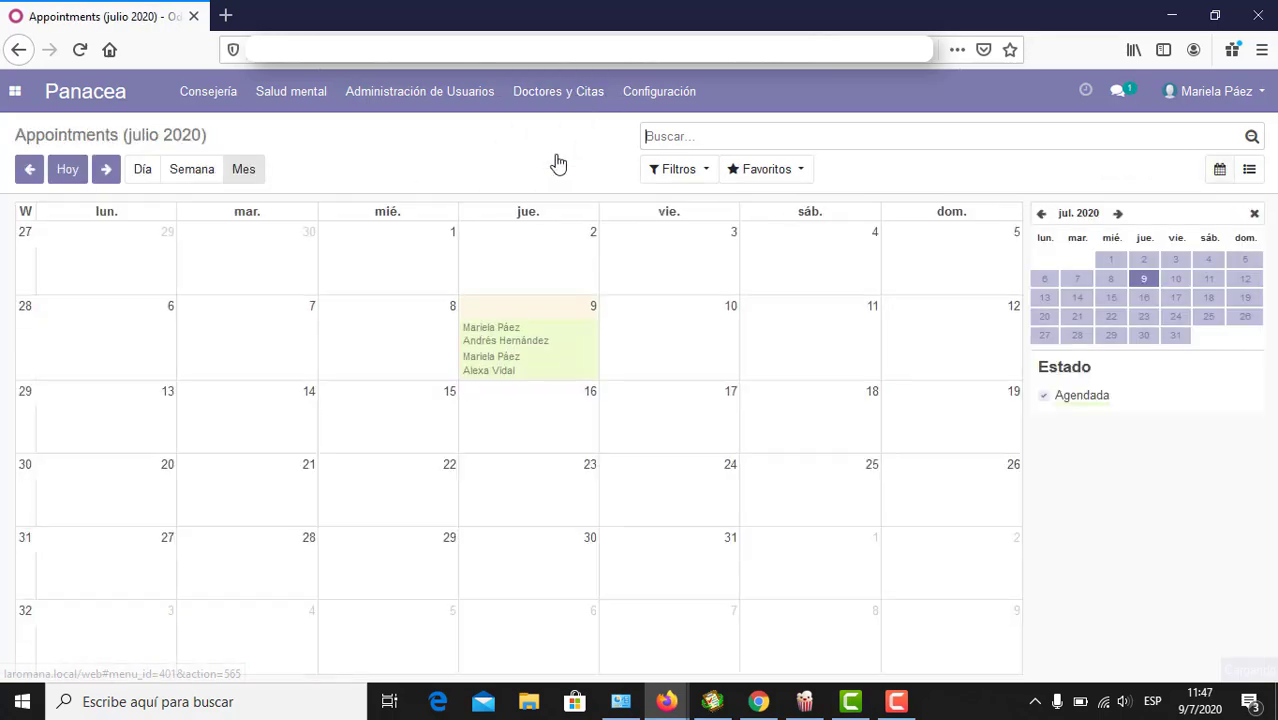
left_click(493, 333)
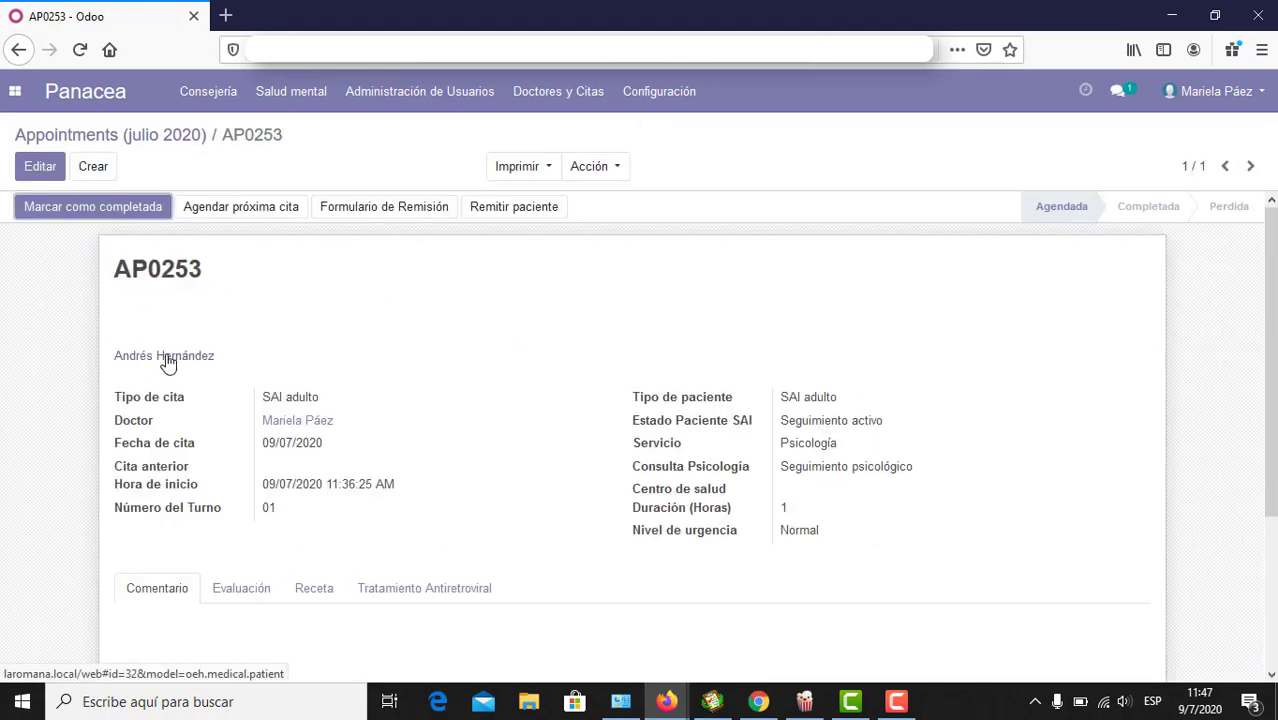
left_click(167, 360)
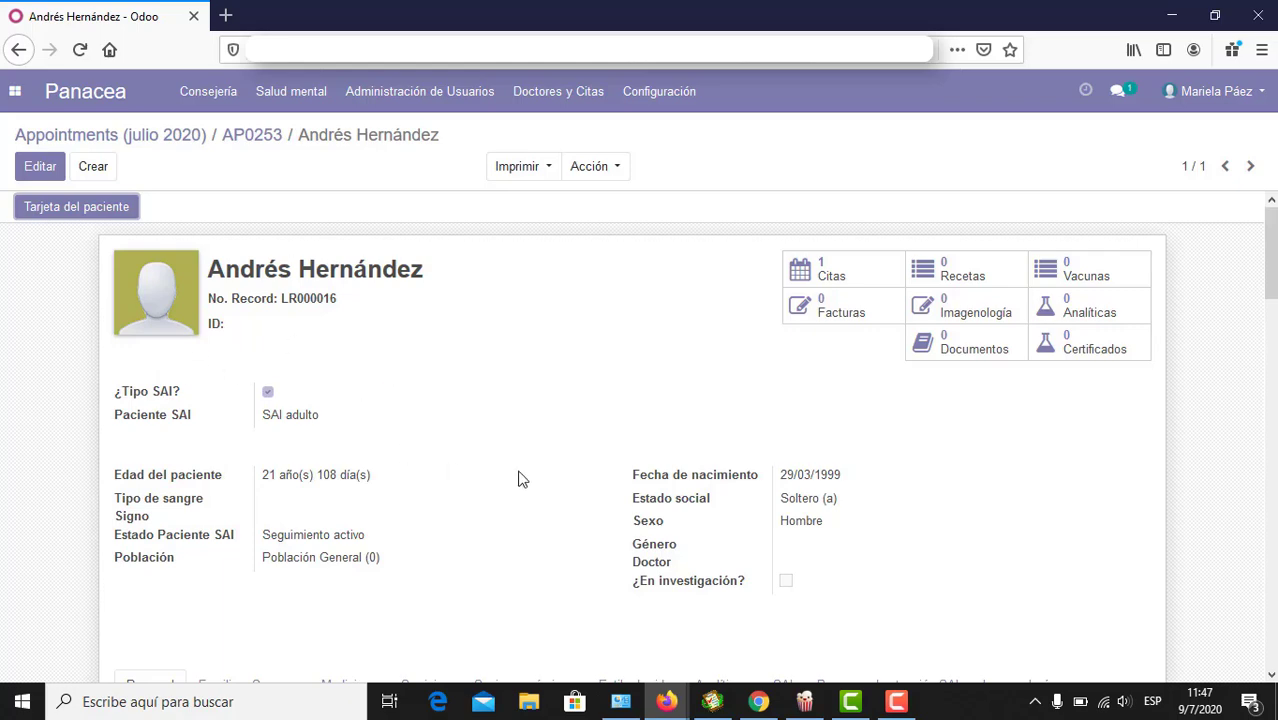
left_click(312, 99)
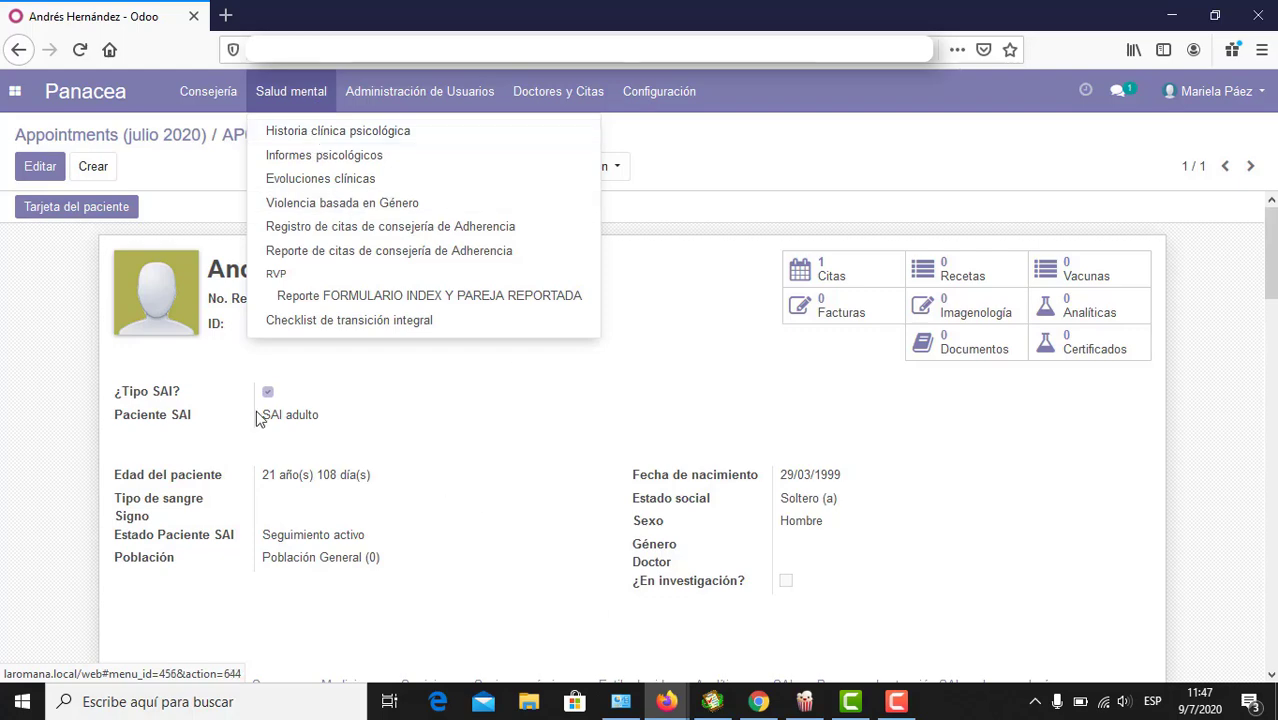
left_click(451, 383)
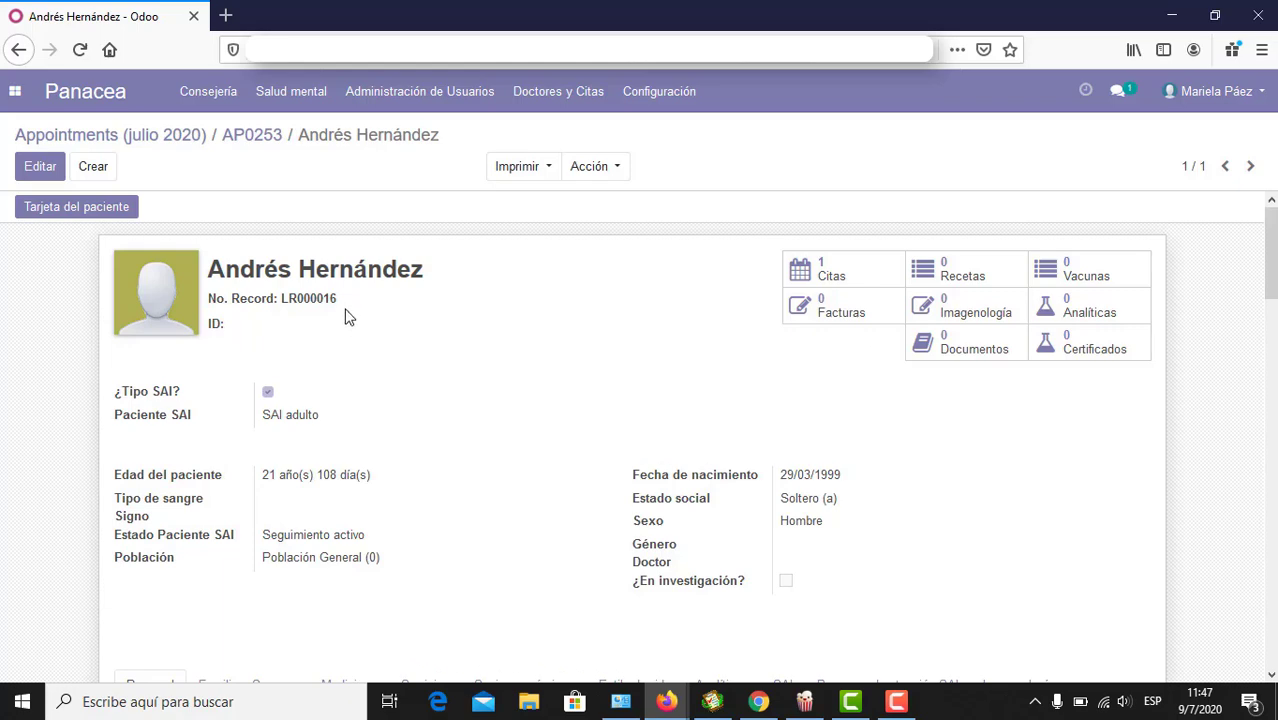
left_click_drag(337, 301, 282, 299)
left_click(275, 96)
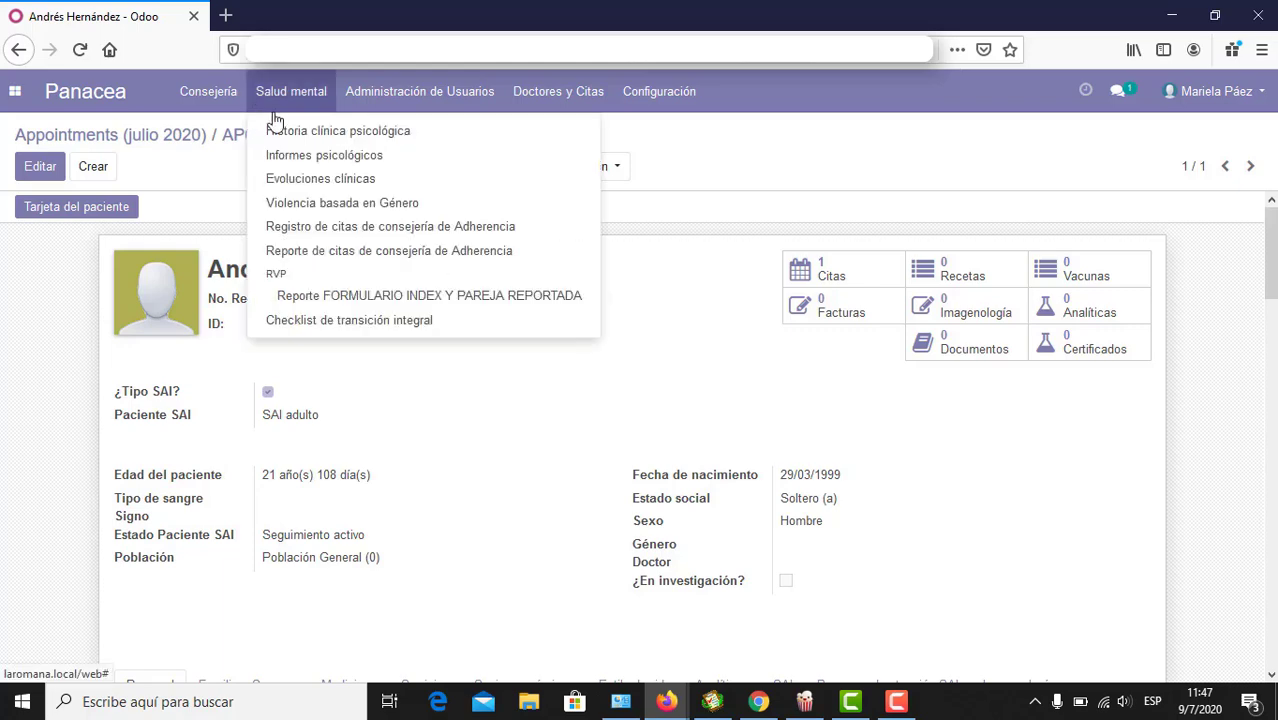
Step: Filter histories by No. Record containing the patient's record number, then create a new one
left_click(277, 137)
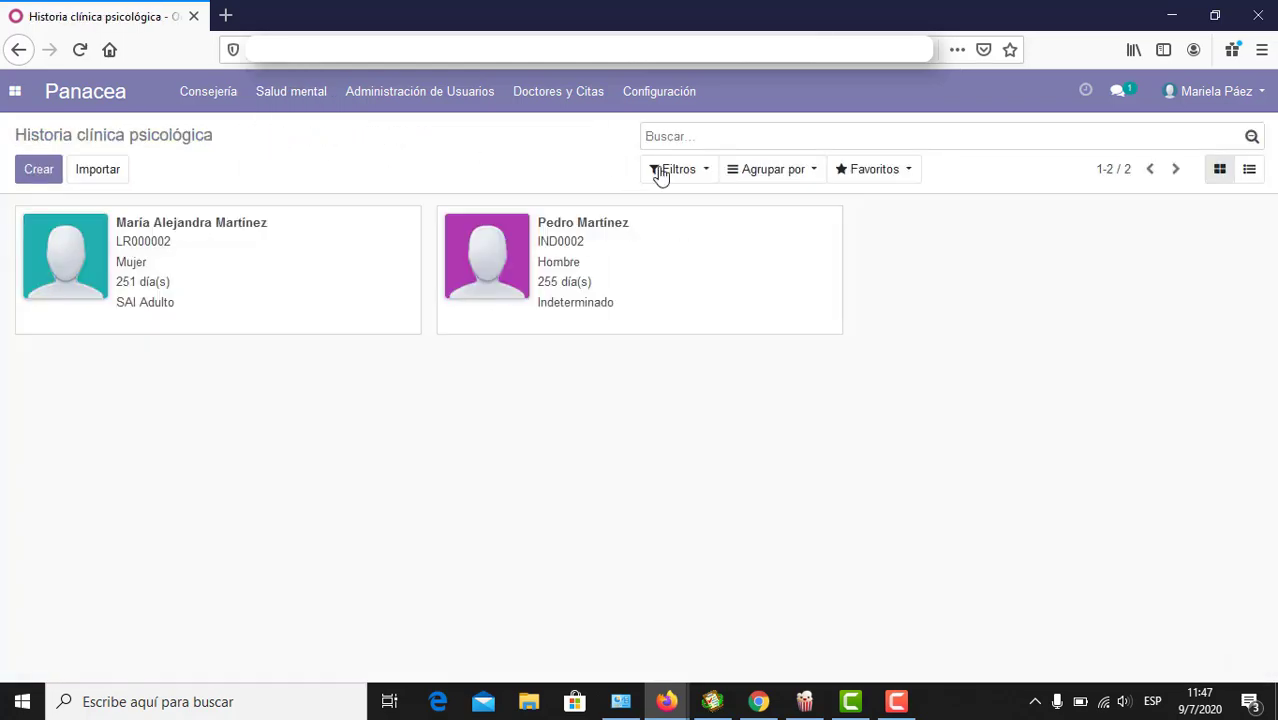
left_click(703, 176)
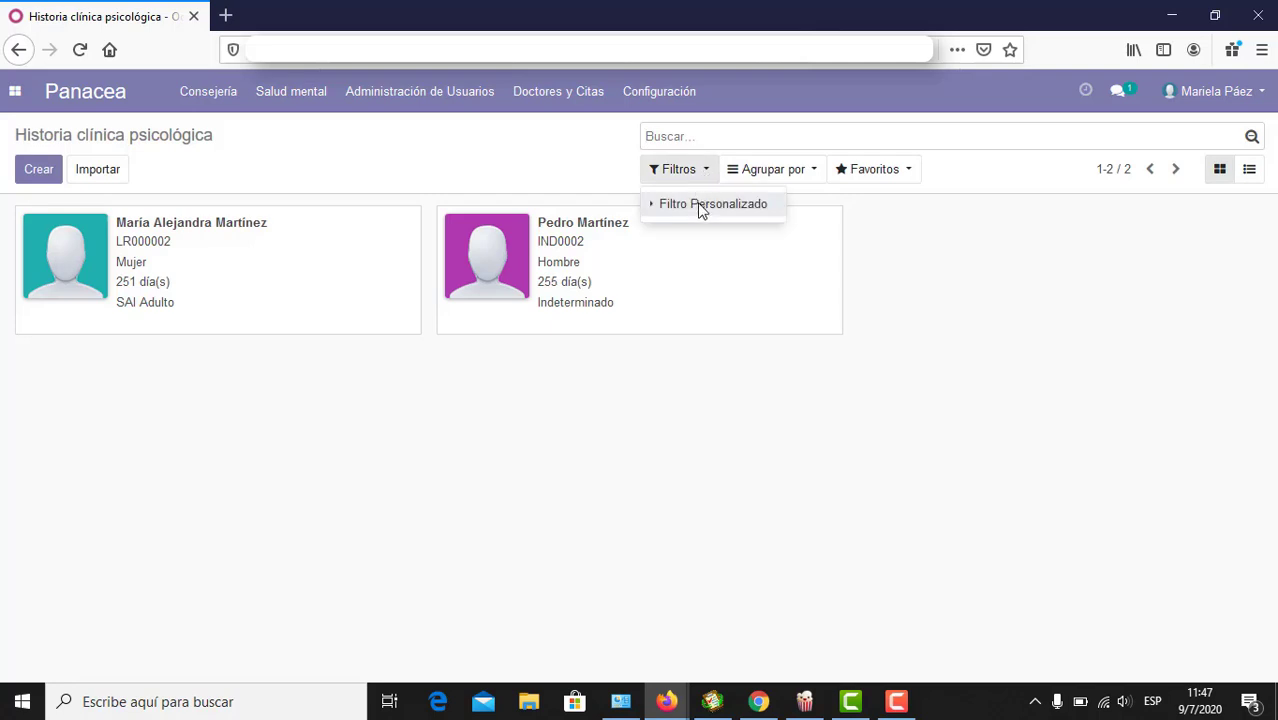
left_click(700, 206)
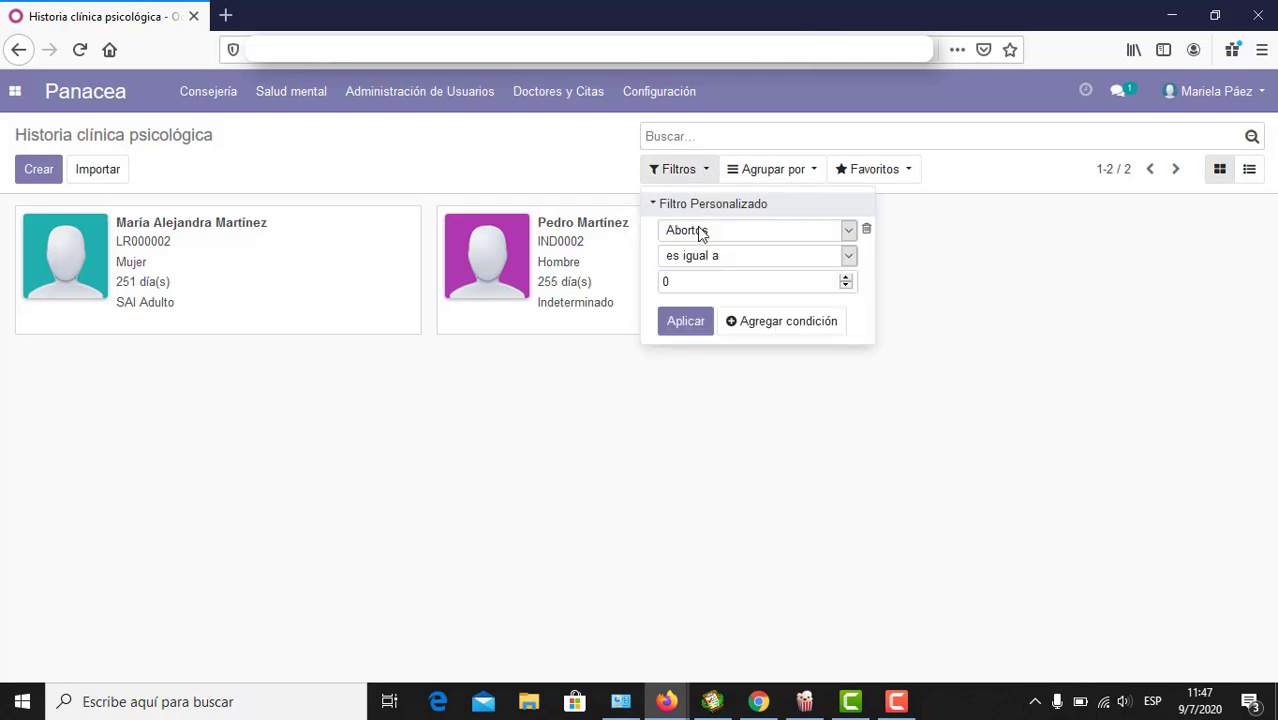
left_click(701, 231)
scroll(700, 444, "down", 6)
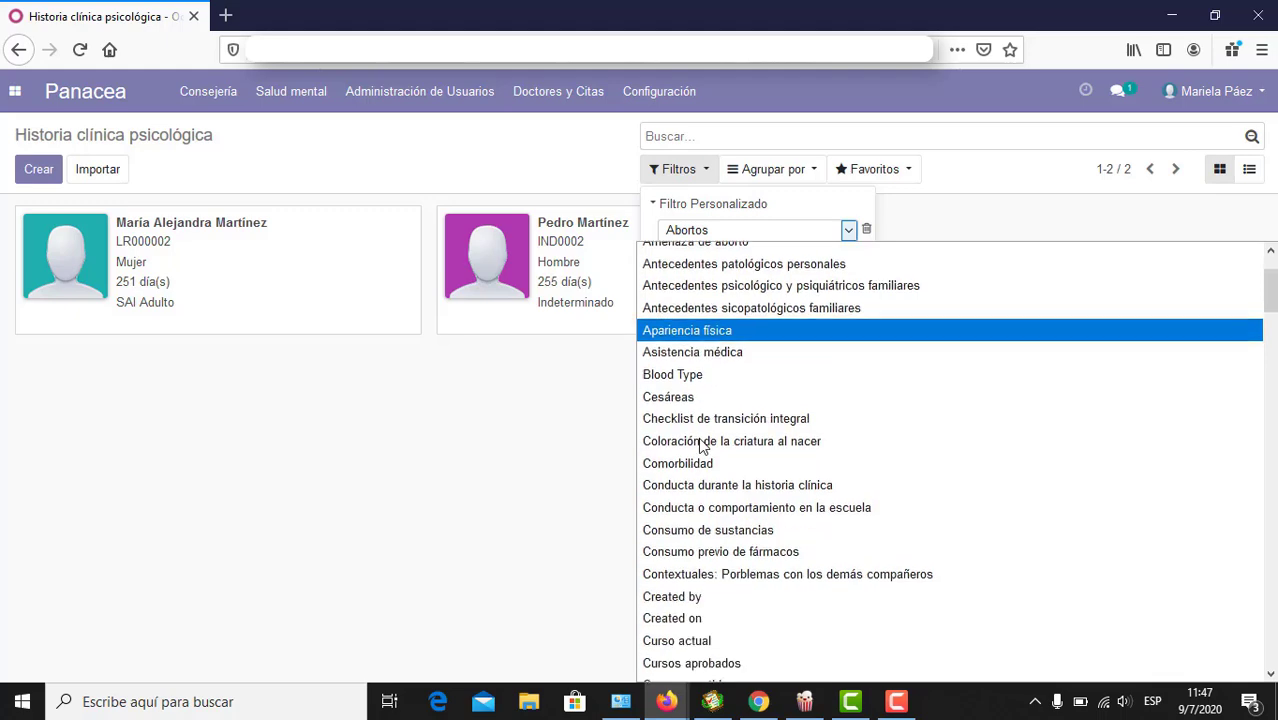
scroll(700, 444, "down", 12)
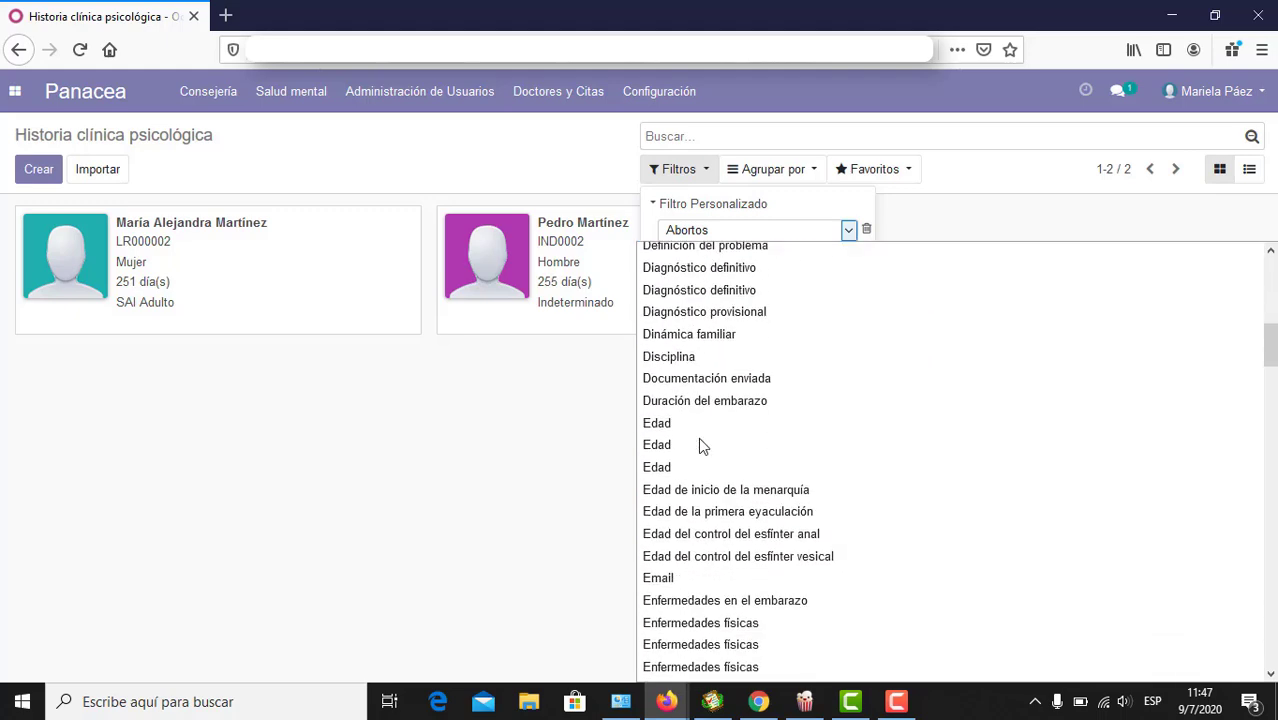
scroll(700, 444, "down", 12)
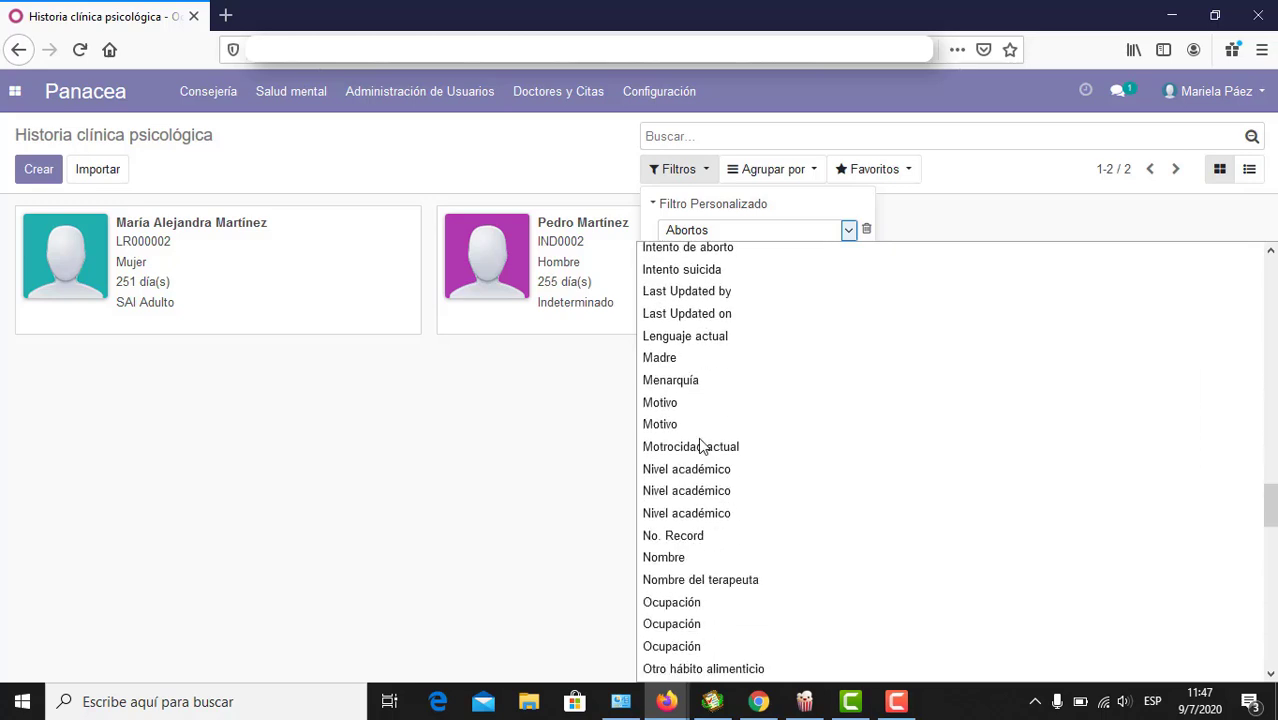
left_click(712, 536)
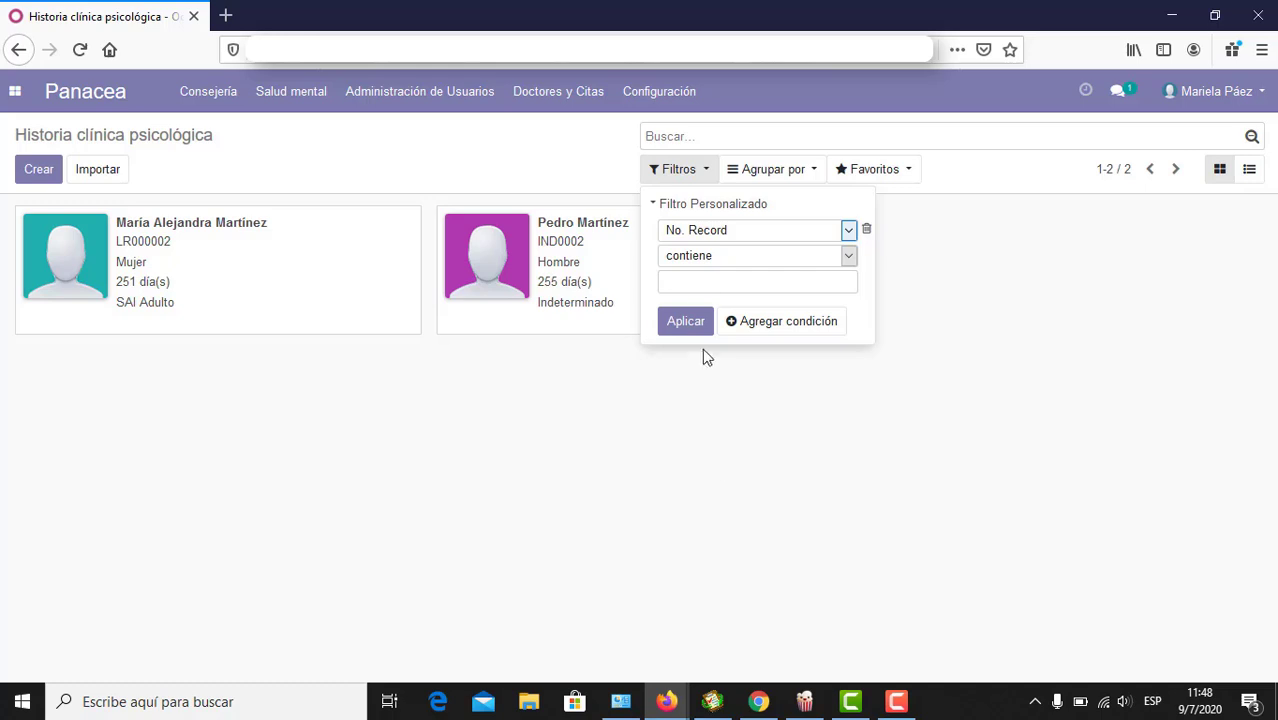
left_click(705, 284)
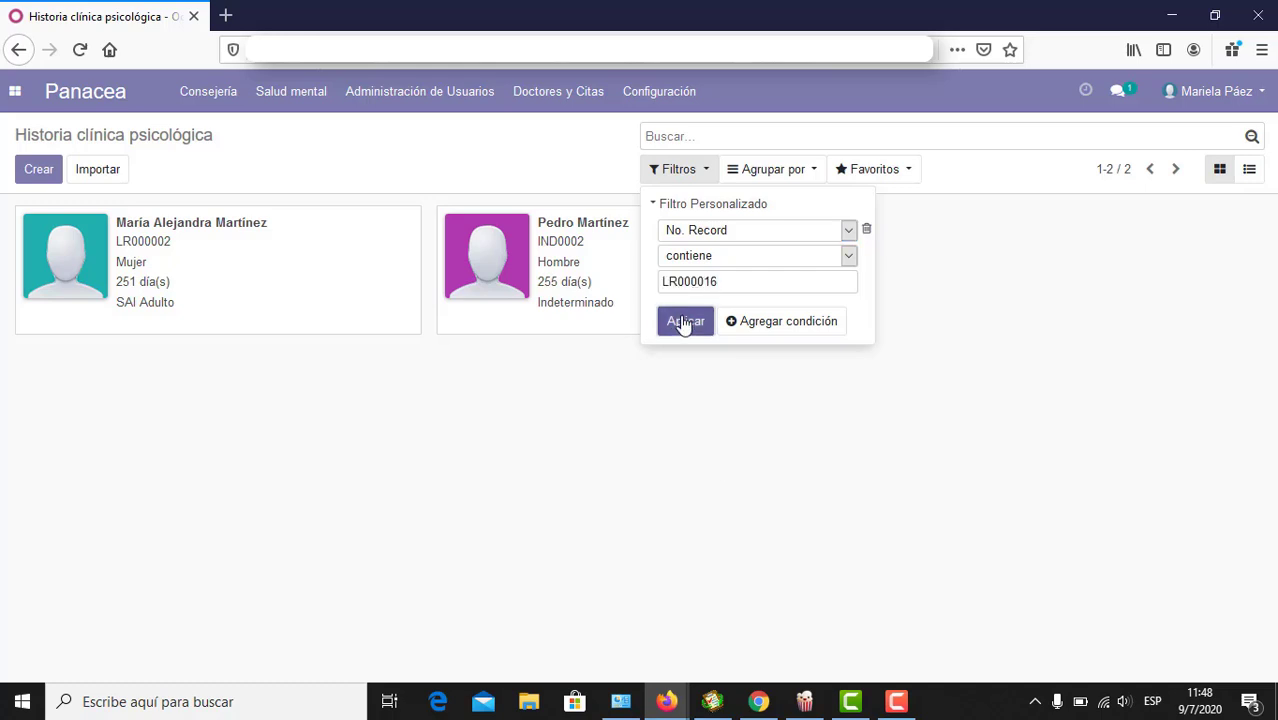
left_click(686, 321)
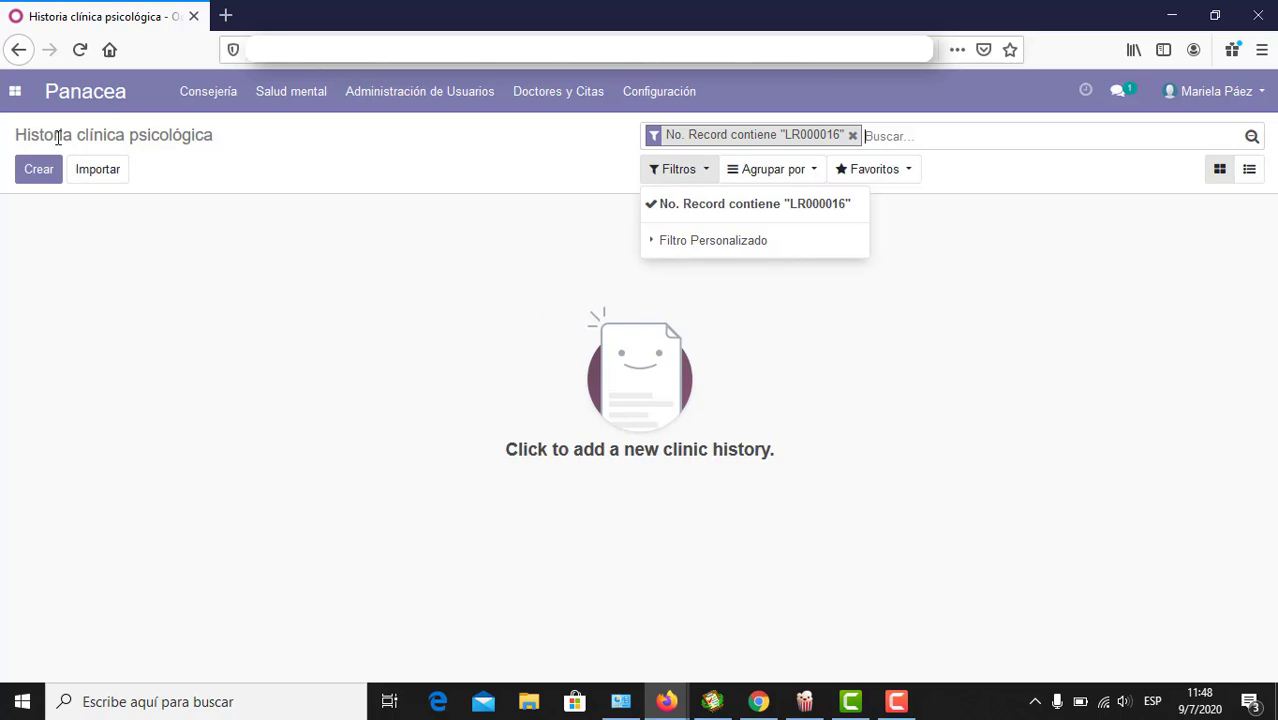
left_click(31, 174)
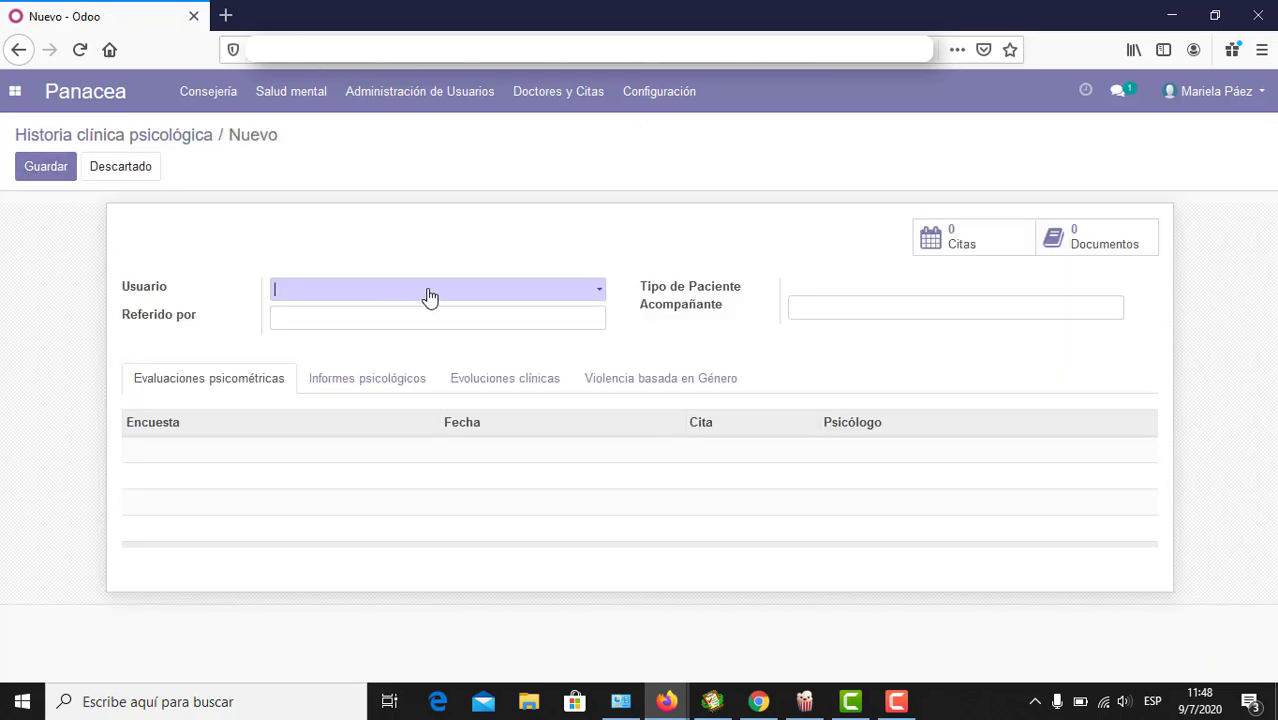
Step: Set Usuario to the patient via an 'andr' search and open the Adulto history section
left_click(429, 295)
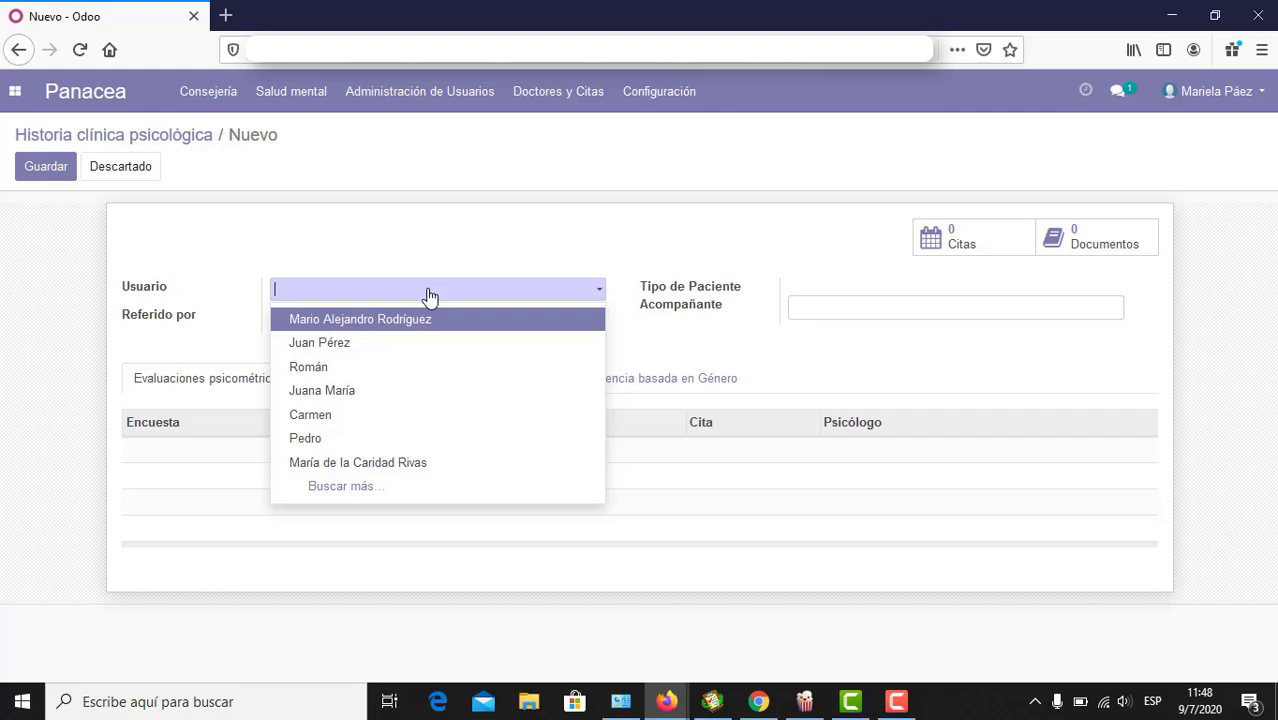
type("adr")
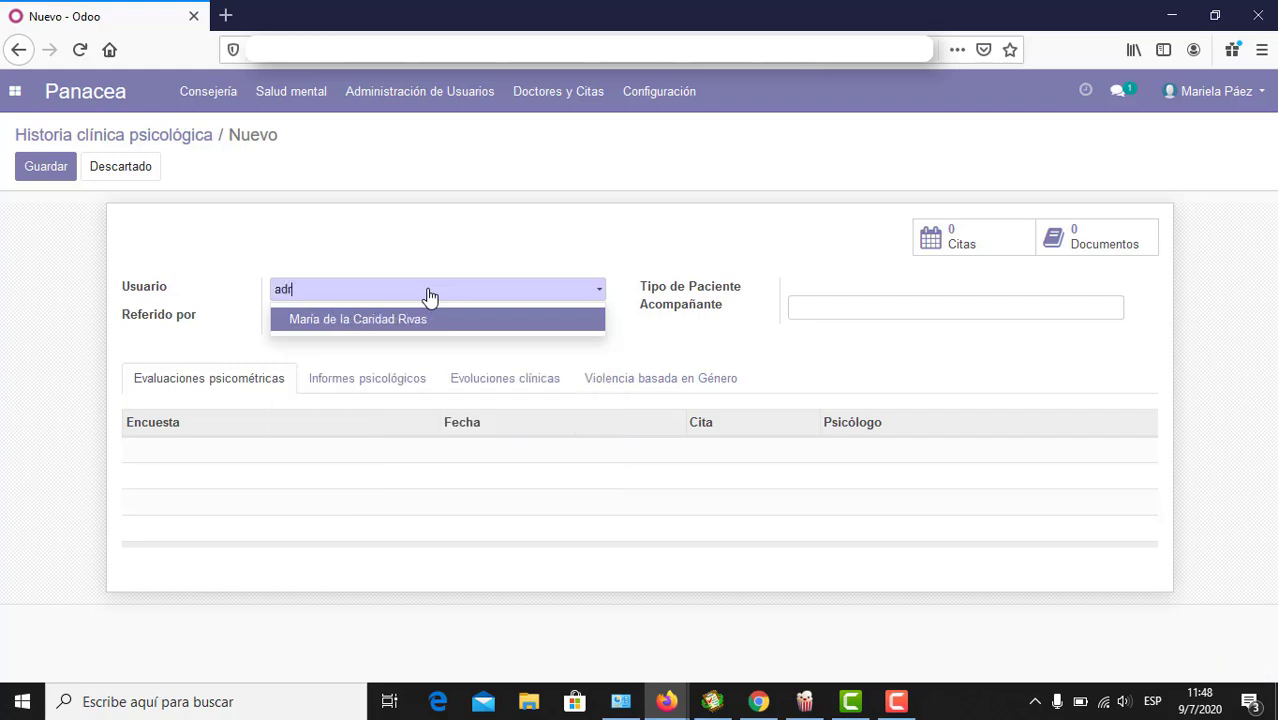
key("BackSpace")
key("BackSpace")
type("ndr")
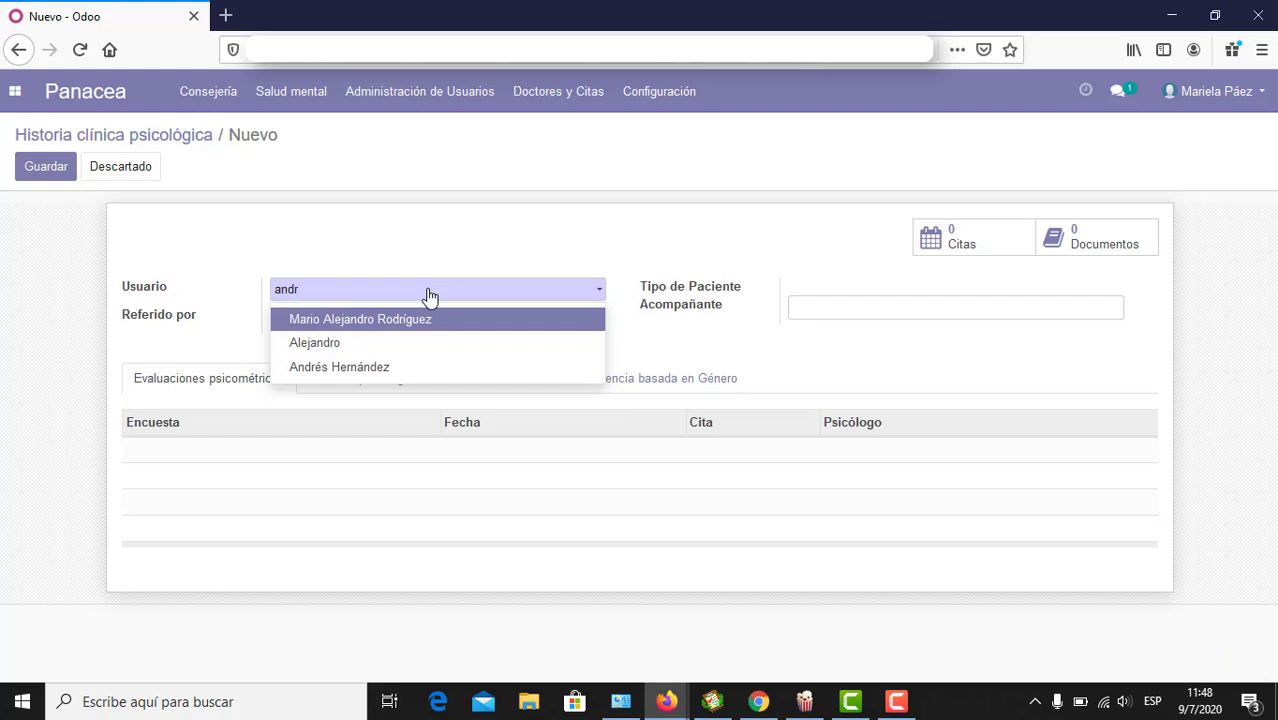
left_click(397, 370)
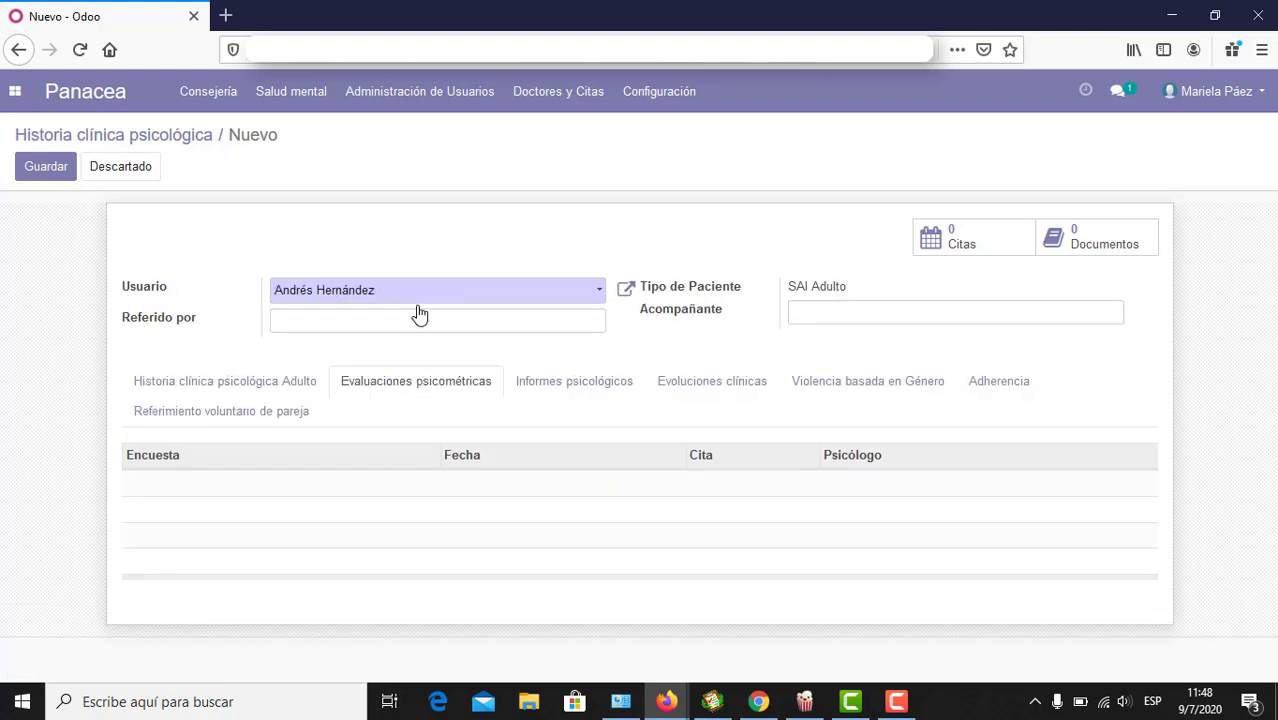
left_click(266, 384)
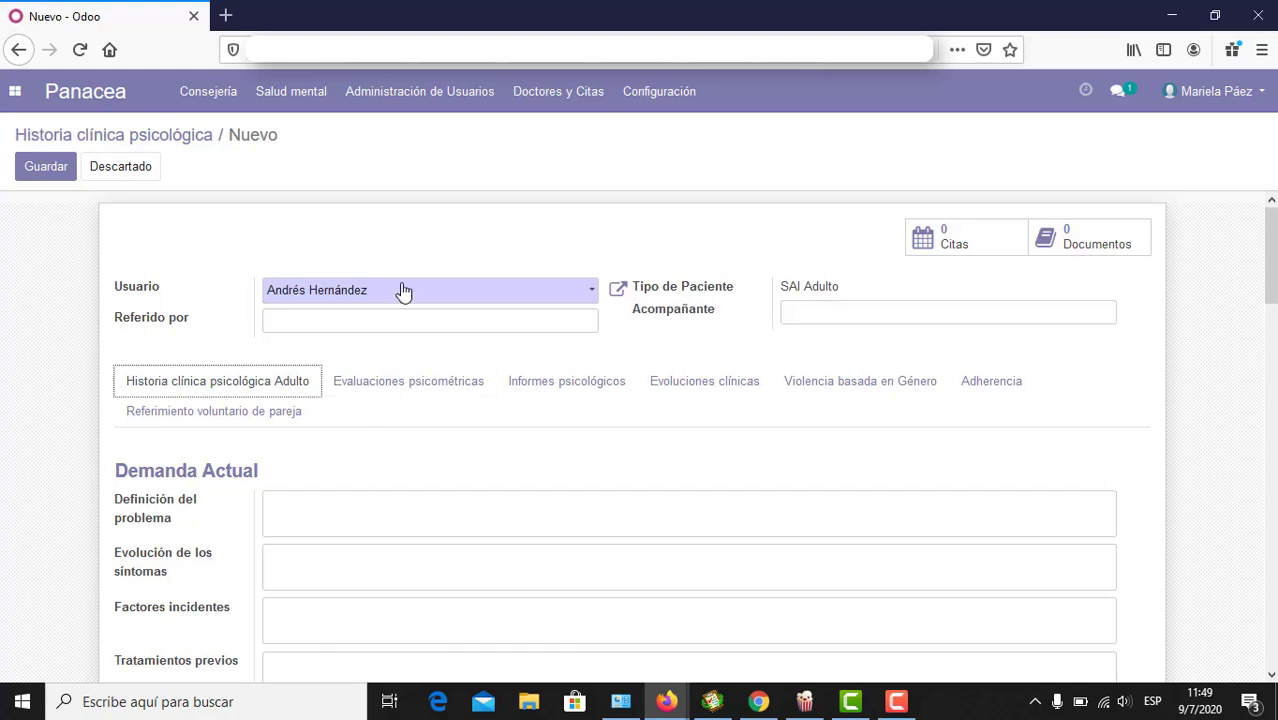
Step: Enter the same person's name in Referido por and Acompañante, fixing the accent
left_click(348, 320)
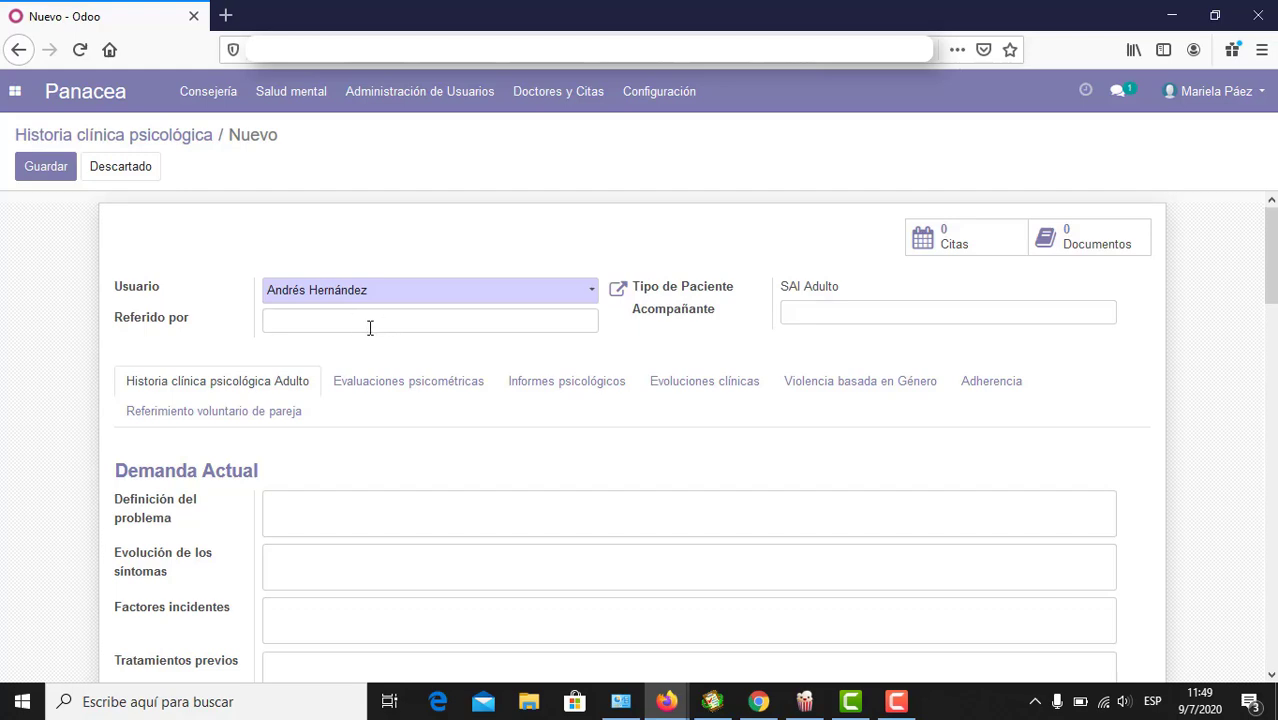
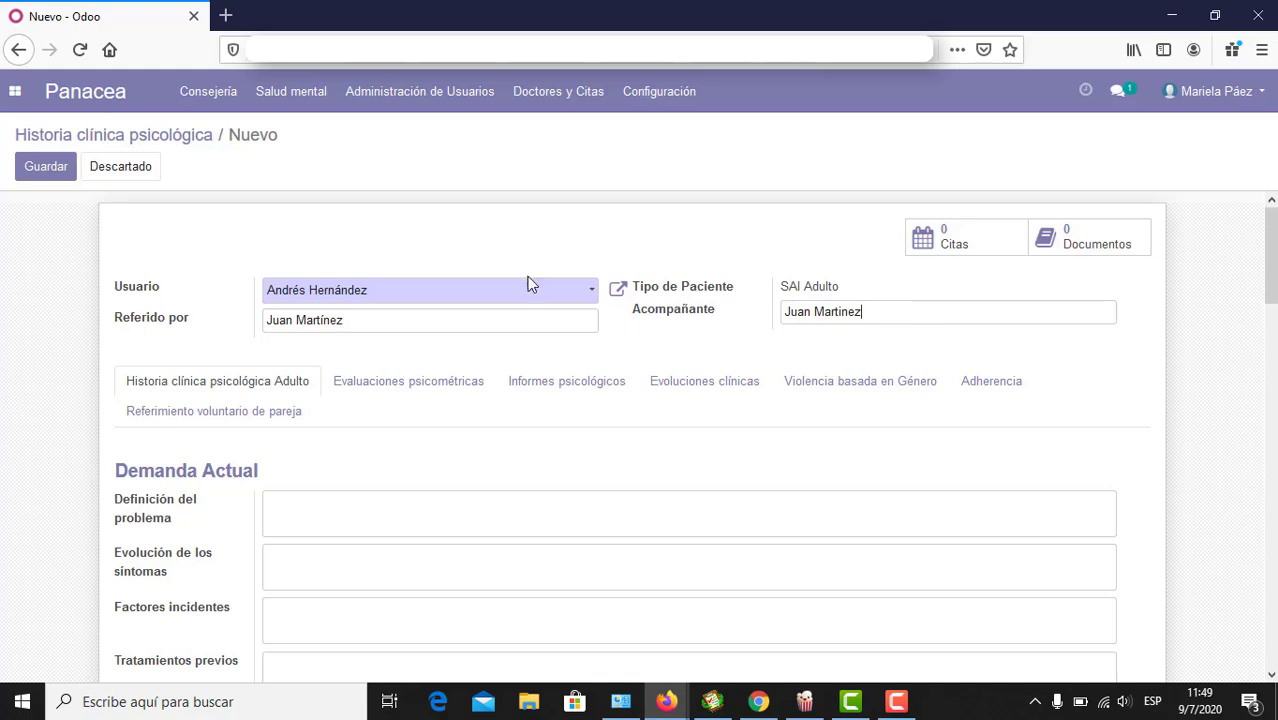
left_click(845, 310)
triple_click(810, 285)
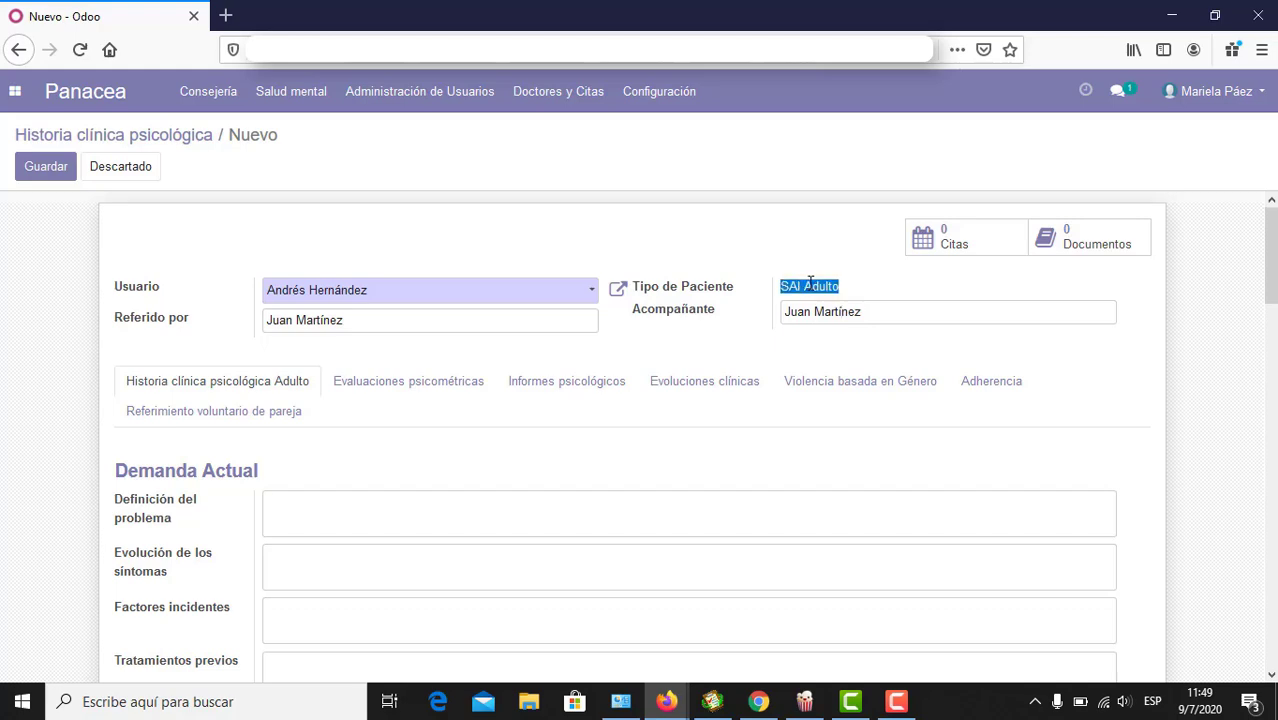
left_click(791, 280)
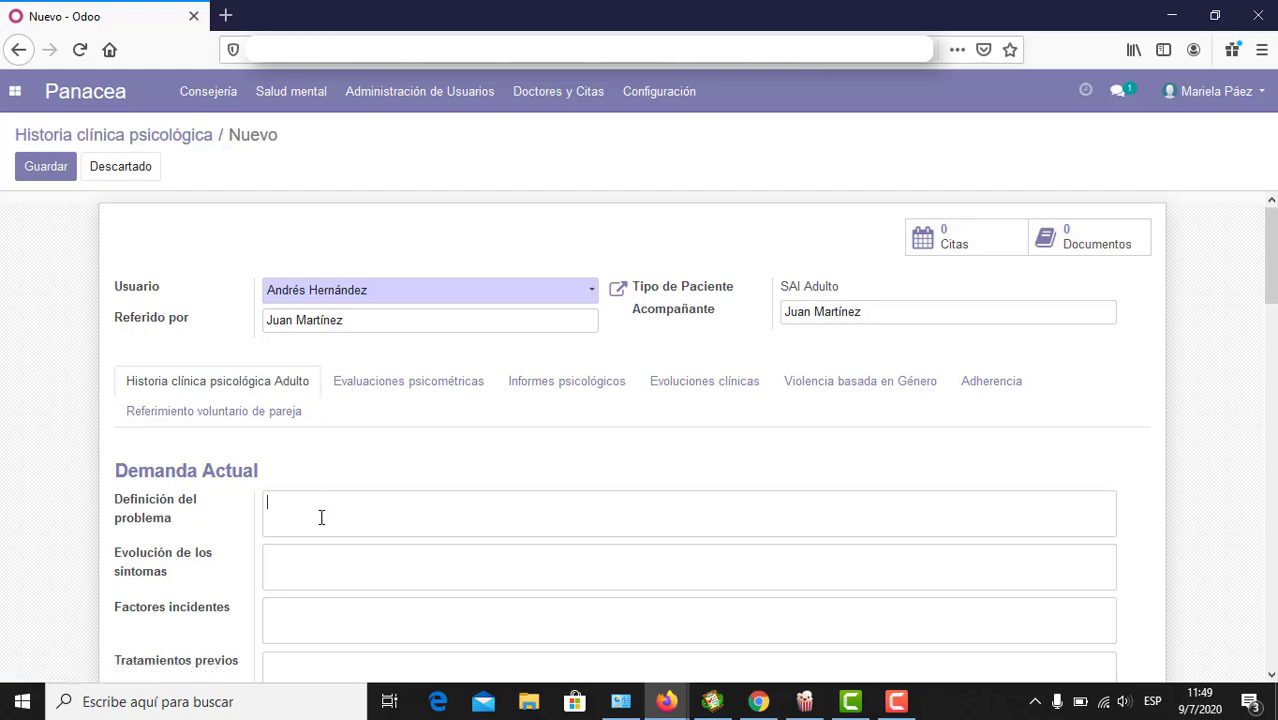
scroll(321, 517, "down", 3)
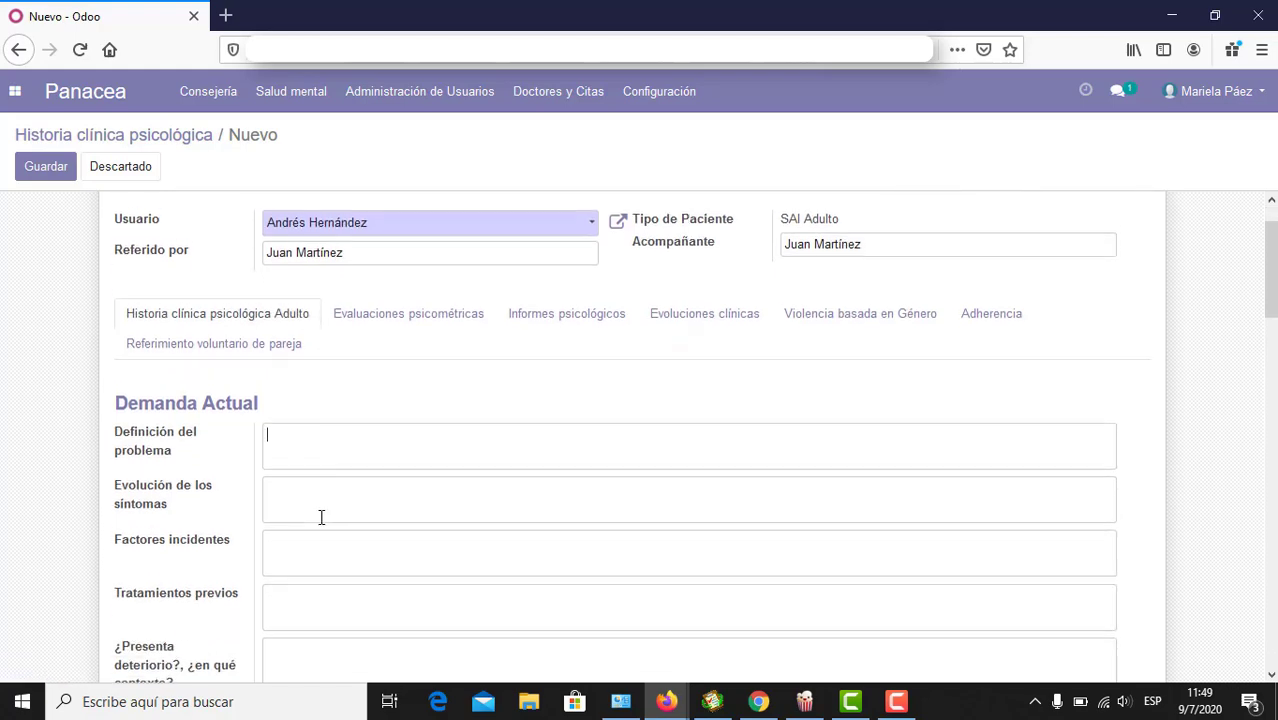
left_click(335, 433)
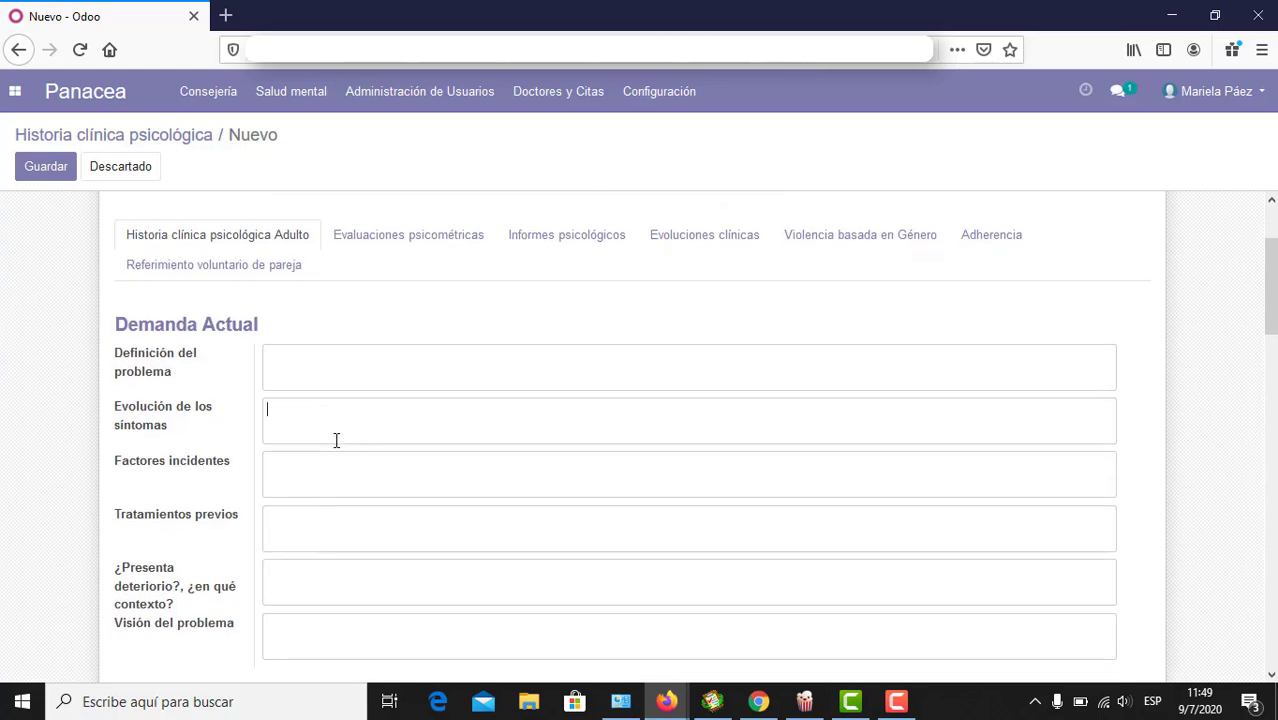
left_click(311, 468)
left_click(304, 520)
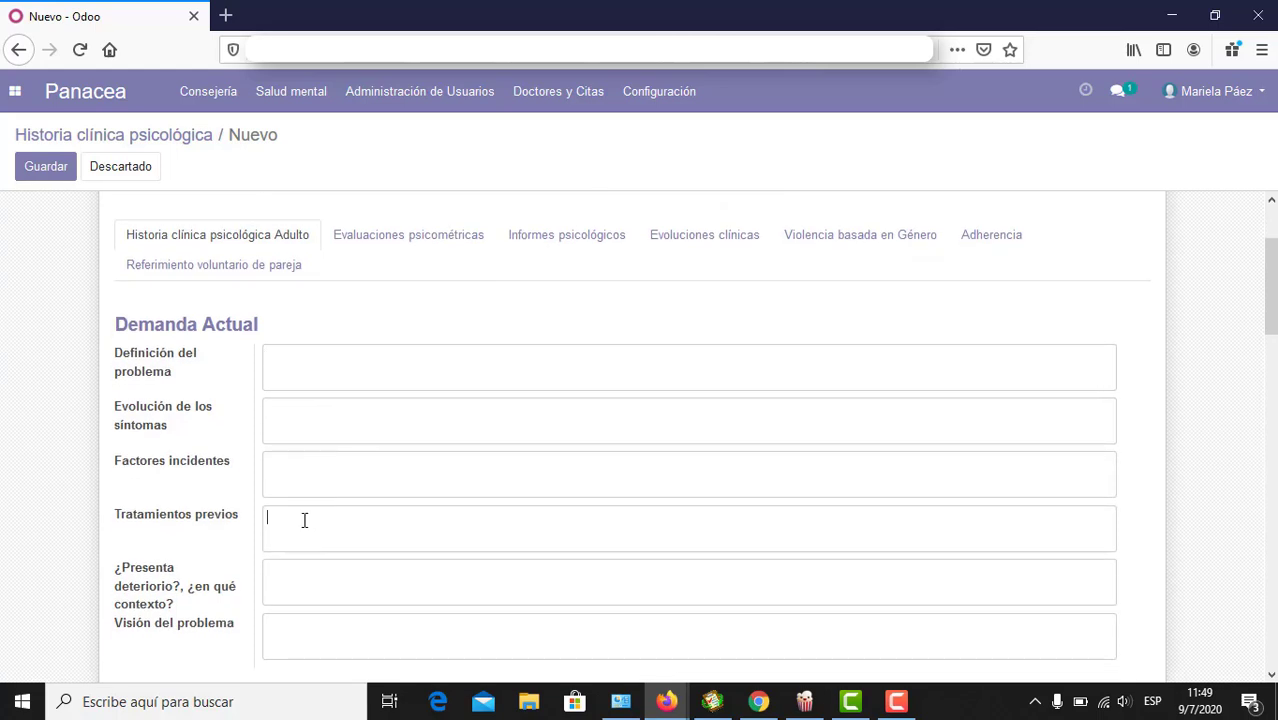
left_click(304, 571)
left_click(300, 636)
scroll(299, 637, "down", 2)
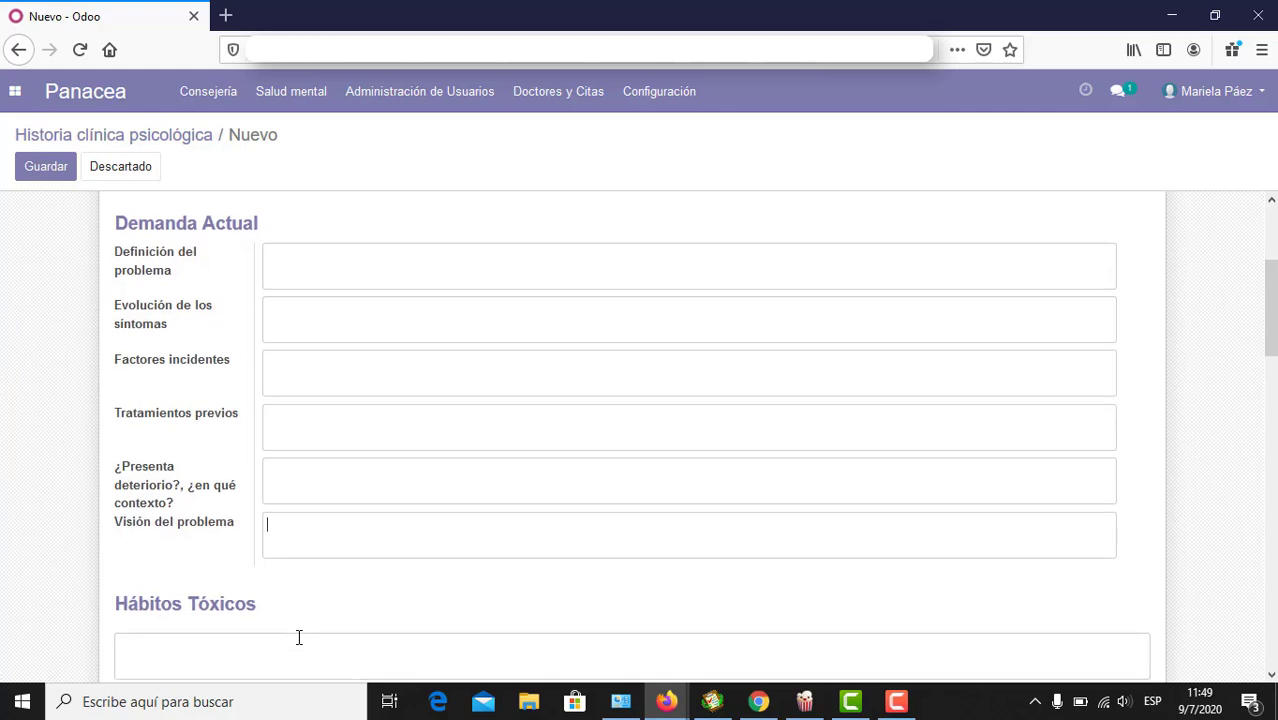
scroll(300, 633, "down", 1)
scroll(260, 500, "up", 1)
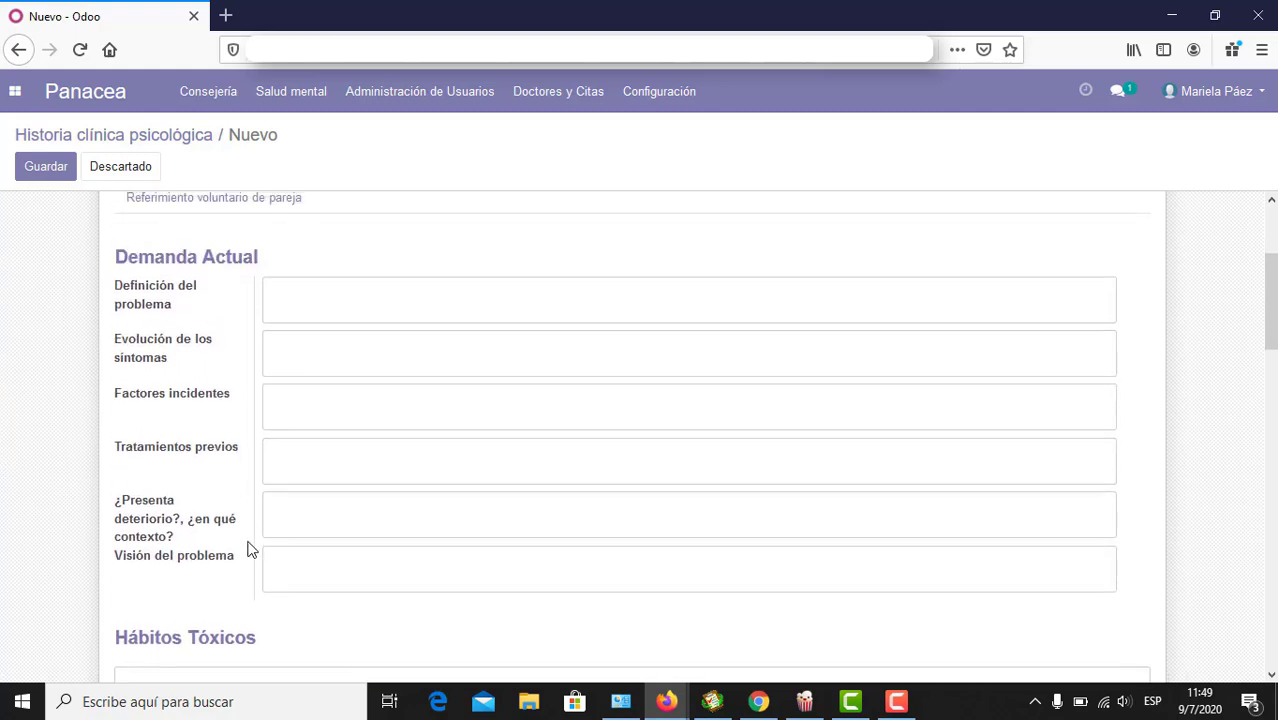
scroll(248, 545, "down", 5)
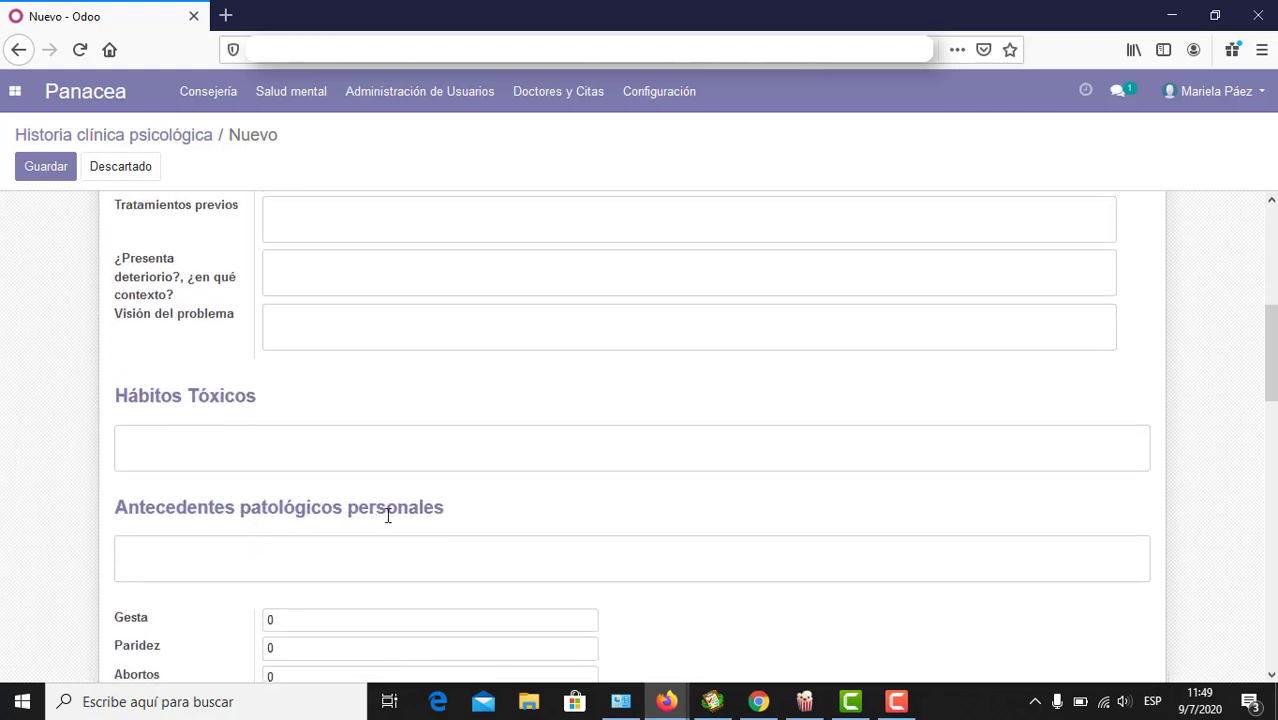
left_click(363, 562)
scroll(363, 562, "down", 4)
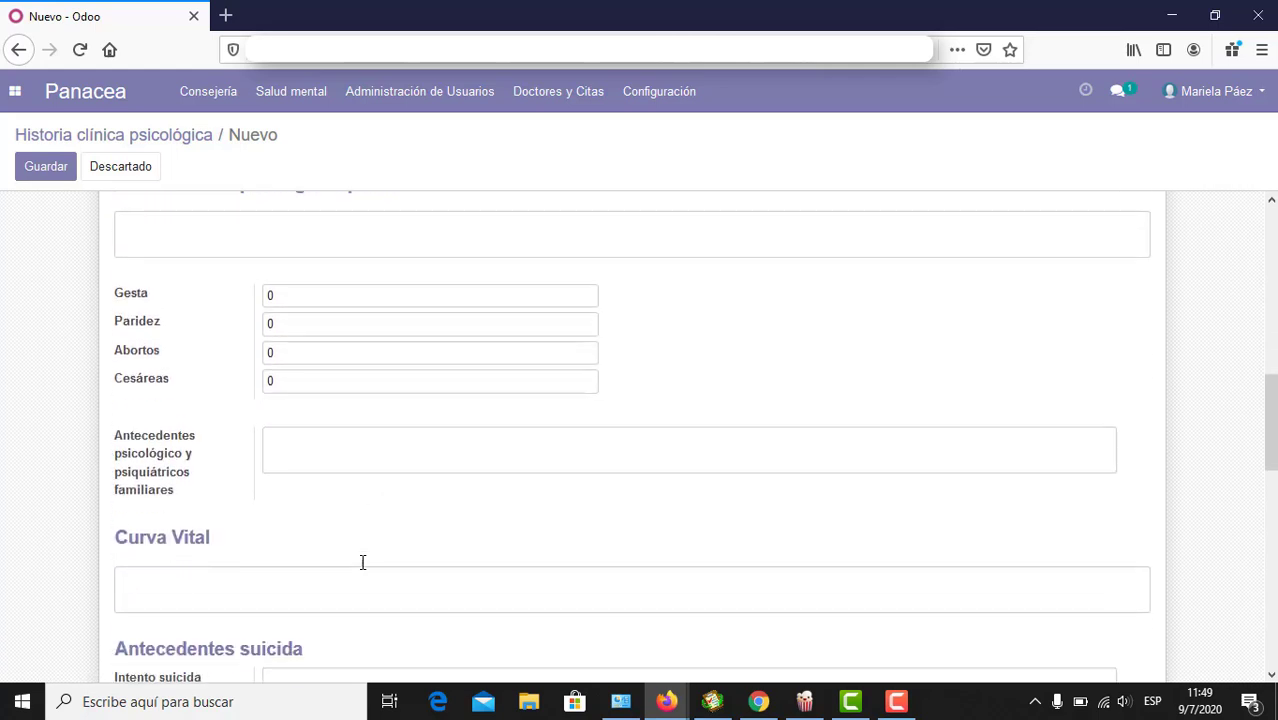
left_click(164, 480)
scroll(161, 477, "down", 3)
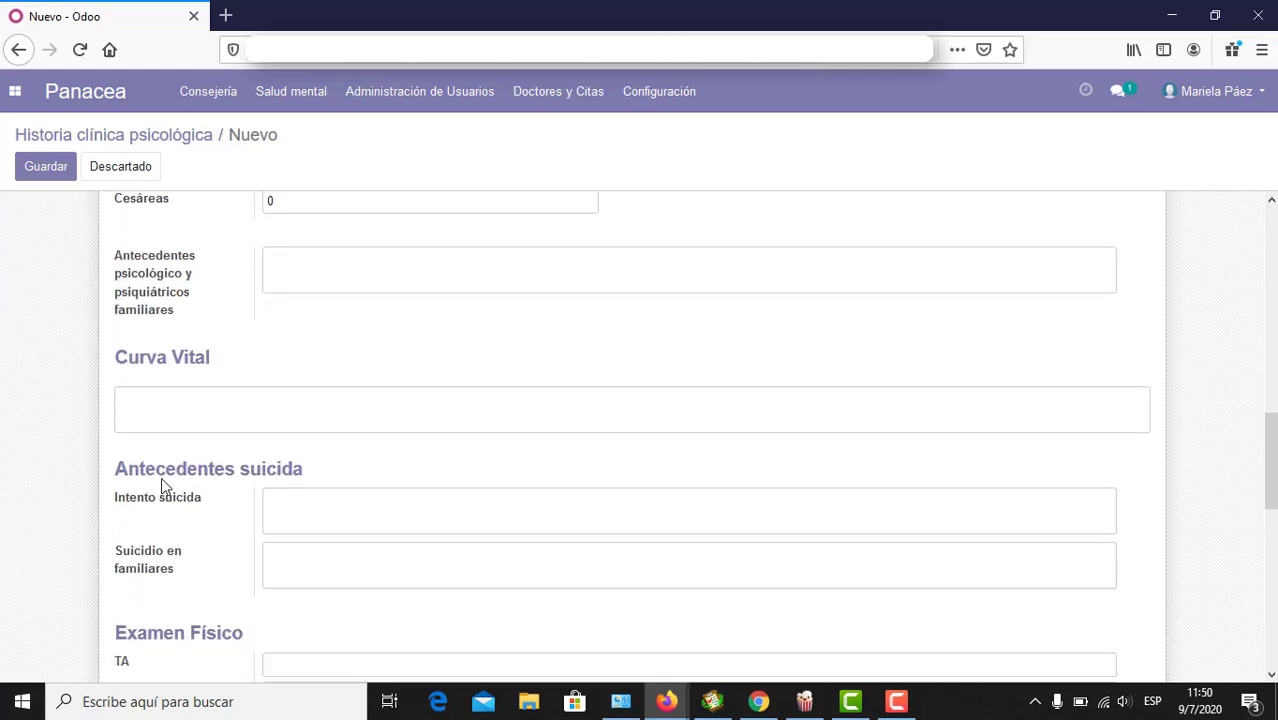
scroll(274, 497, "down", 3)
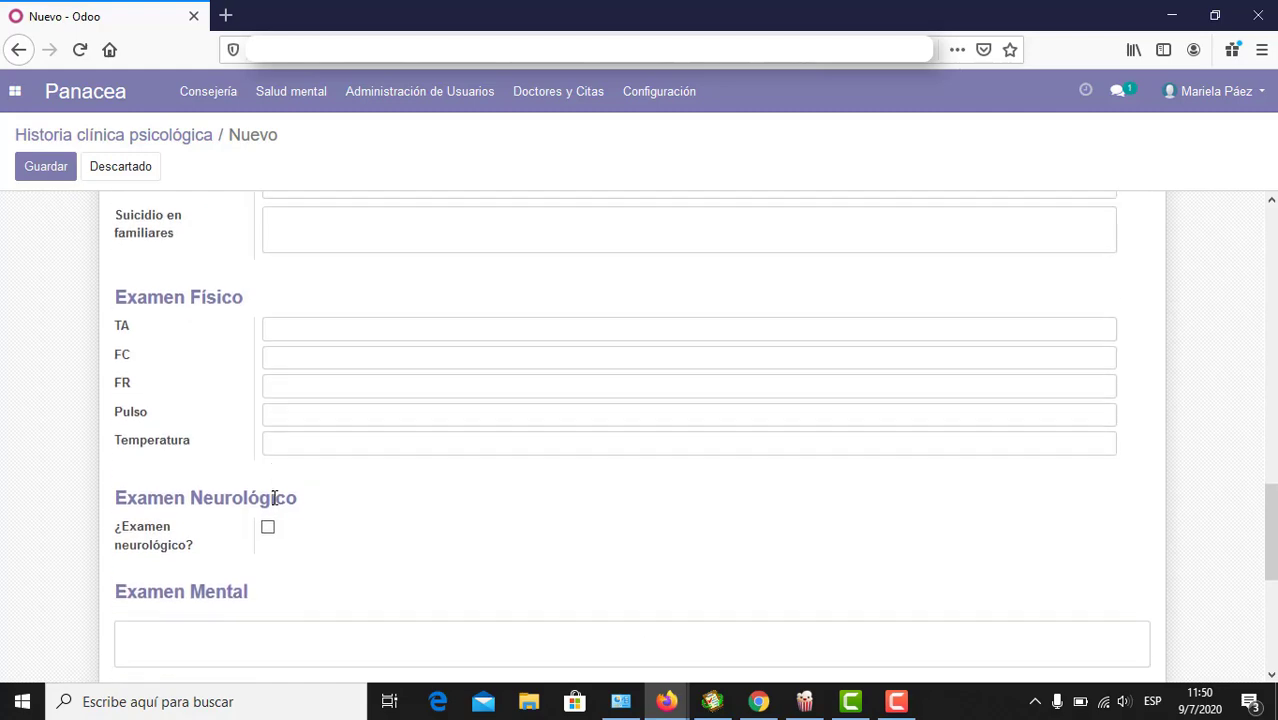
scroll(305, 505, "down", 3)
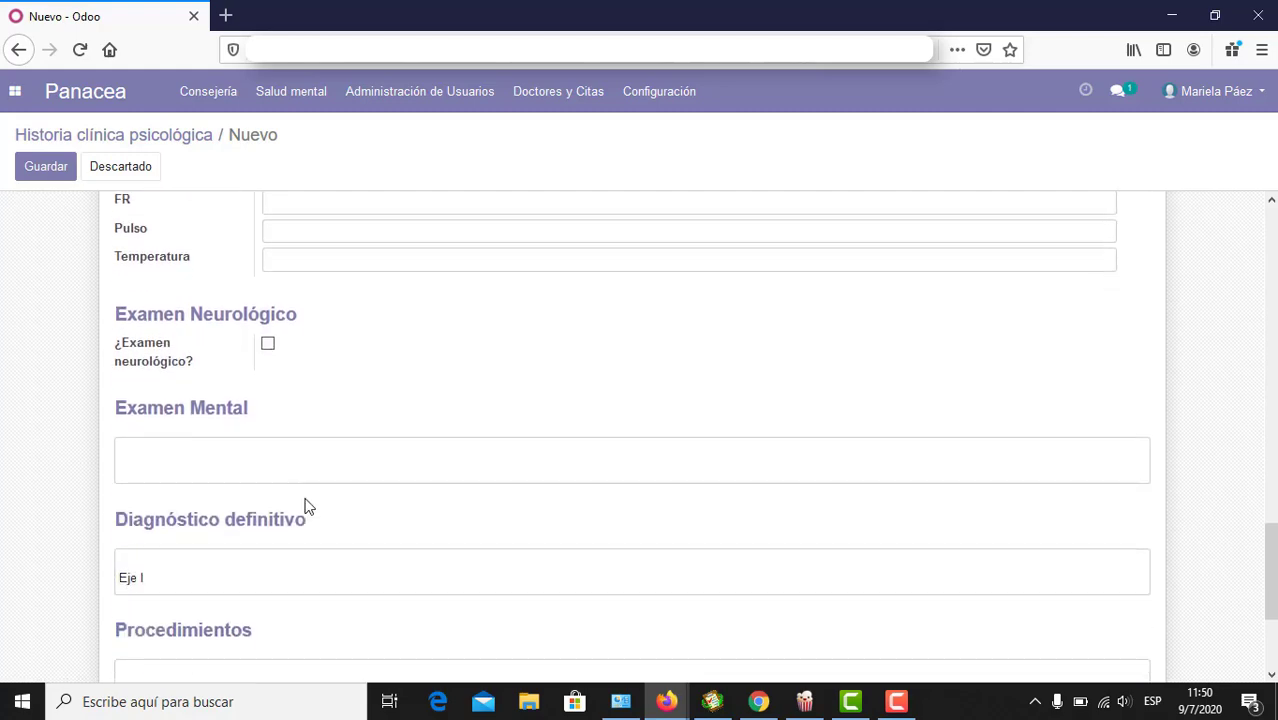
scroll(308, 505, "down", 2)
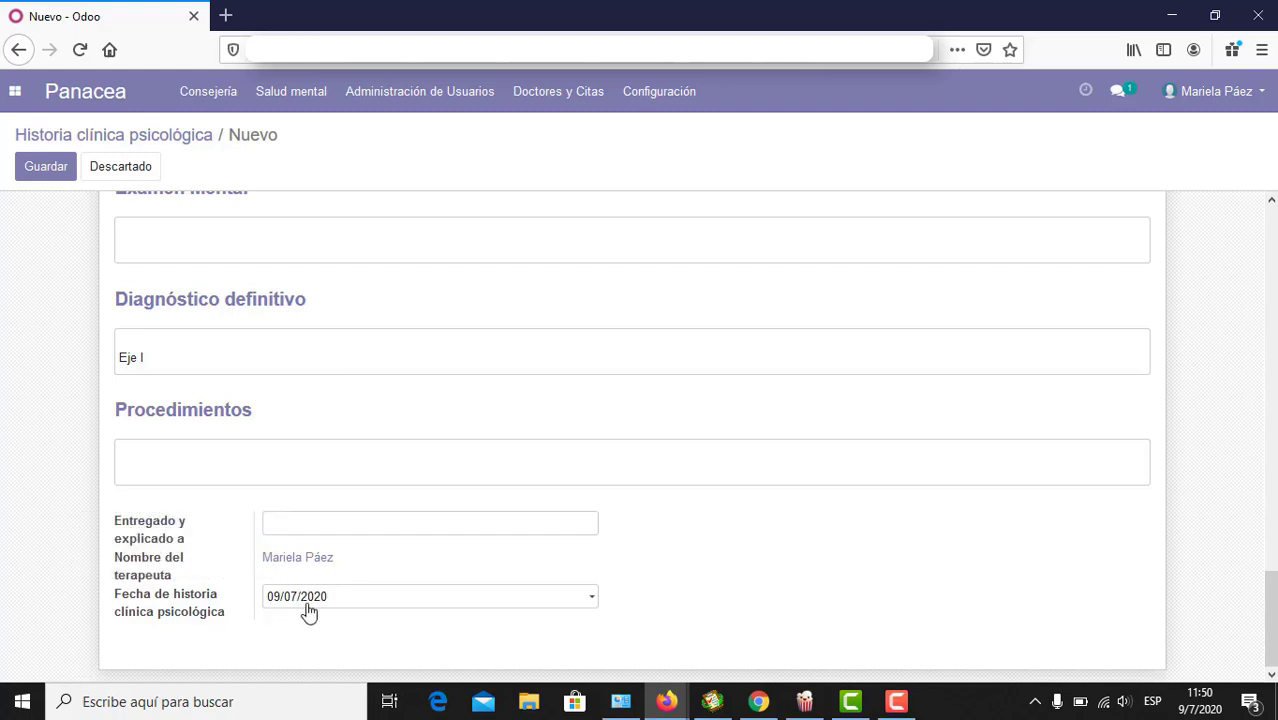
left_click(237, 454)
scroll(238, 456, "up", 7)
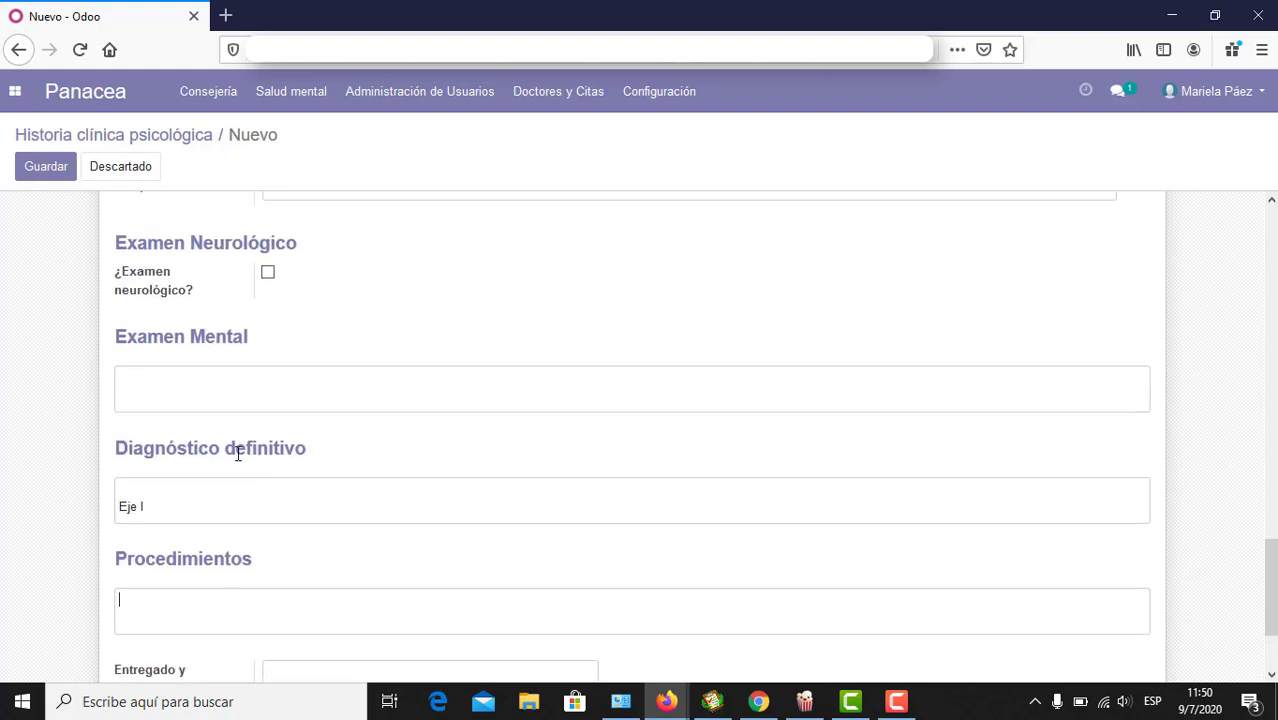
scroll(237, 460, "up", 8)
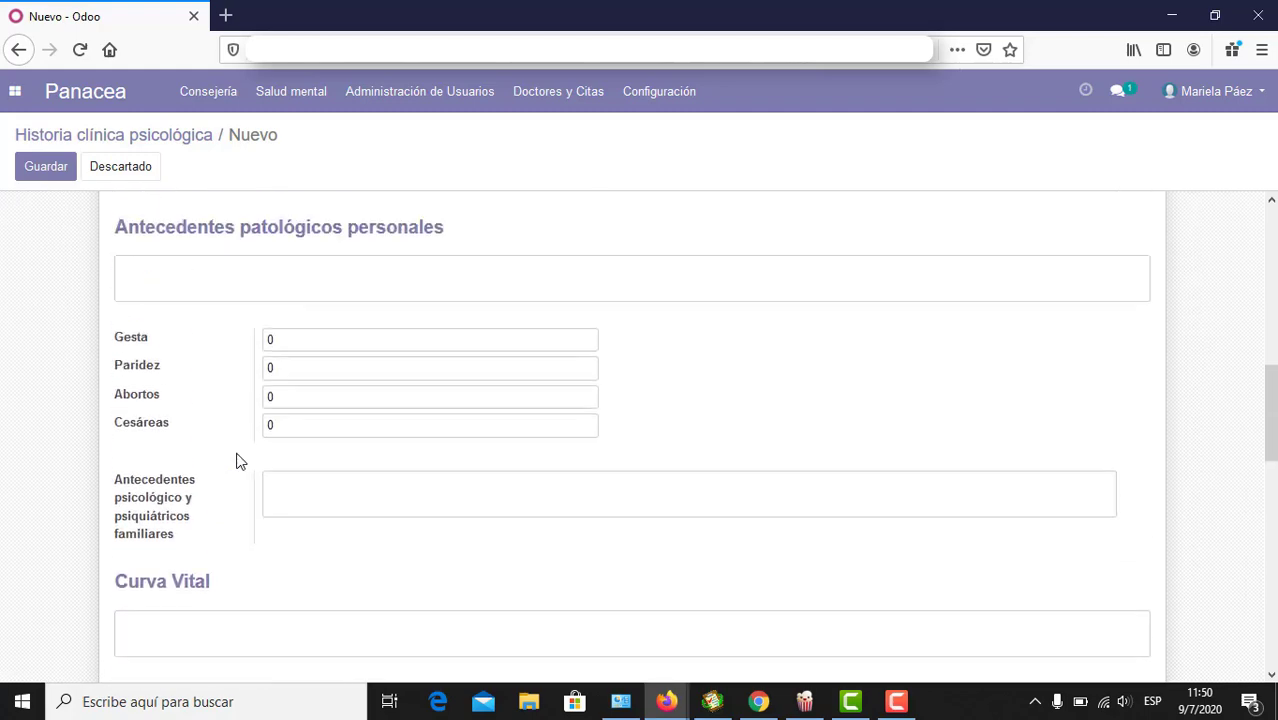
scroll(238, 458, "up", 2)
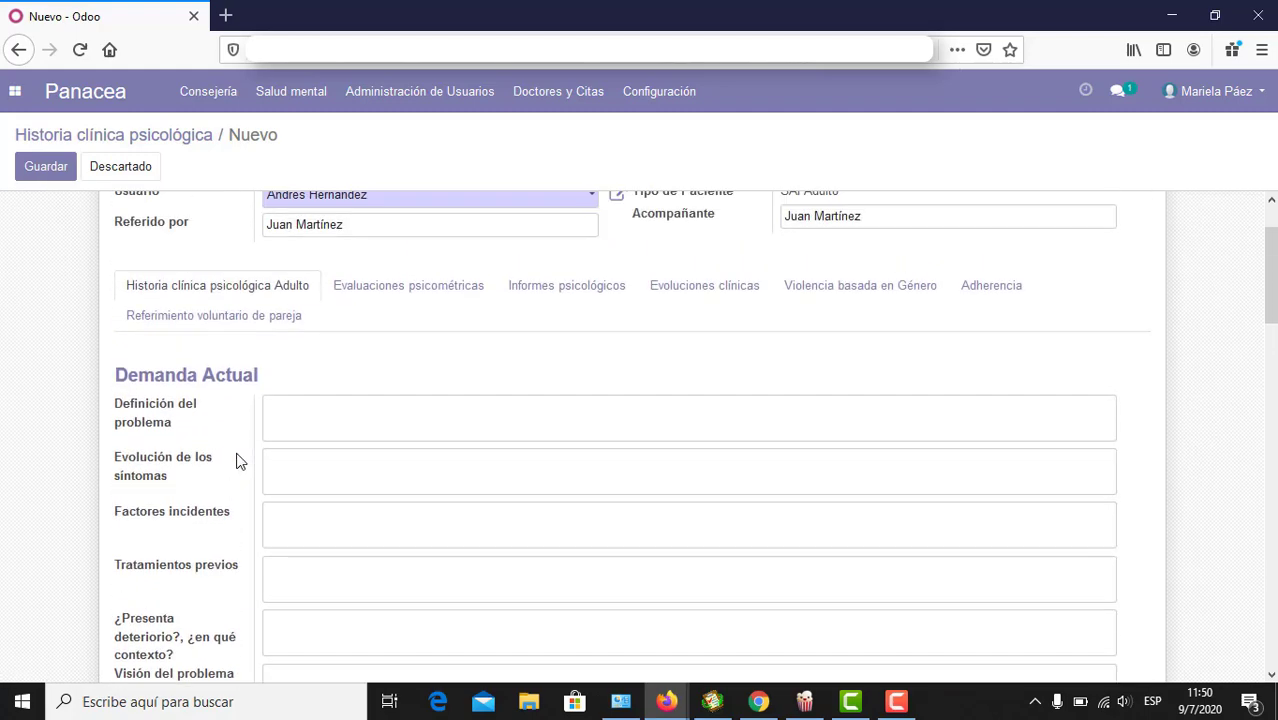
left_click(322, 483)
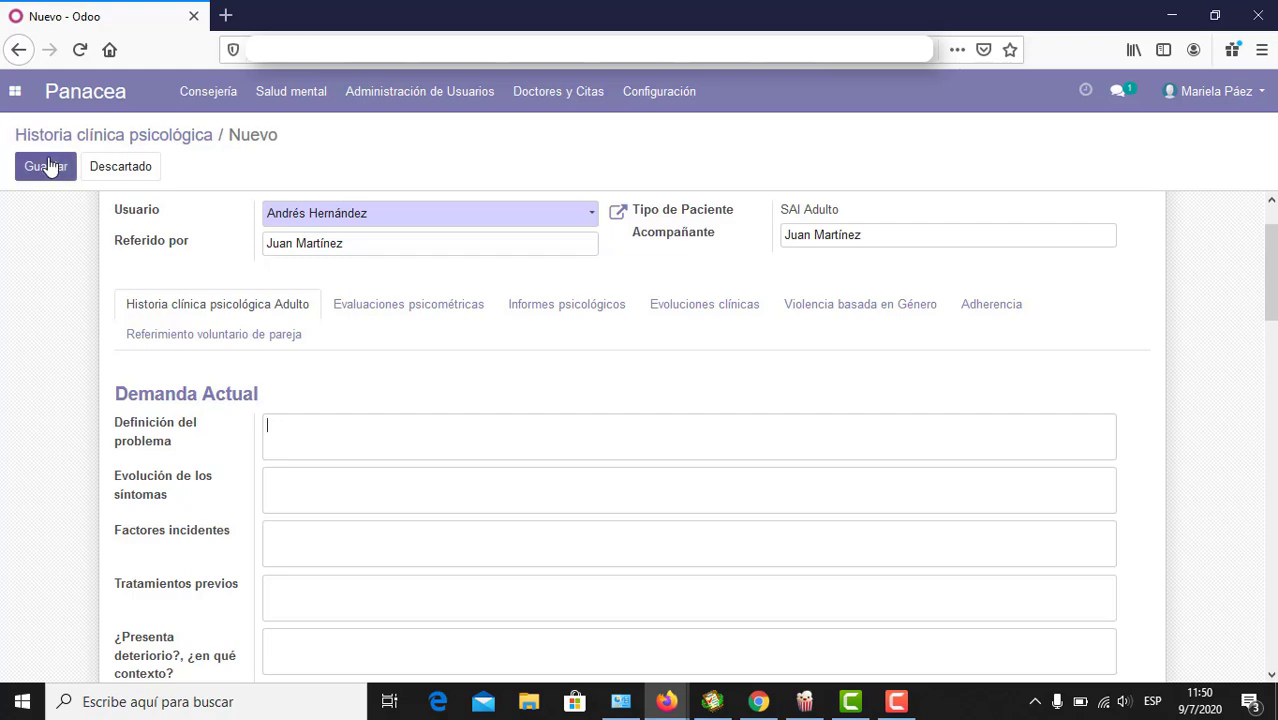
scroll(354, 551, "down", 4)
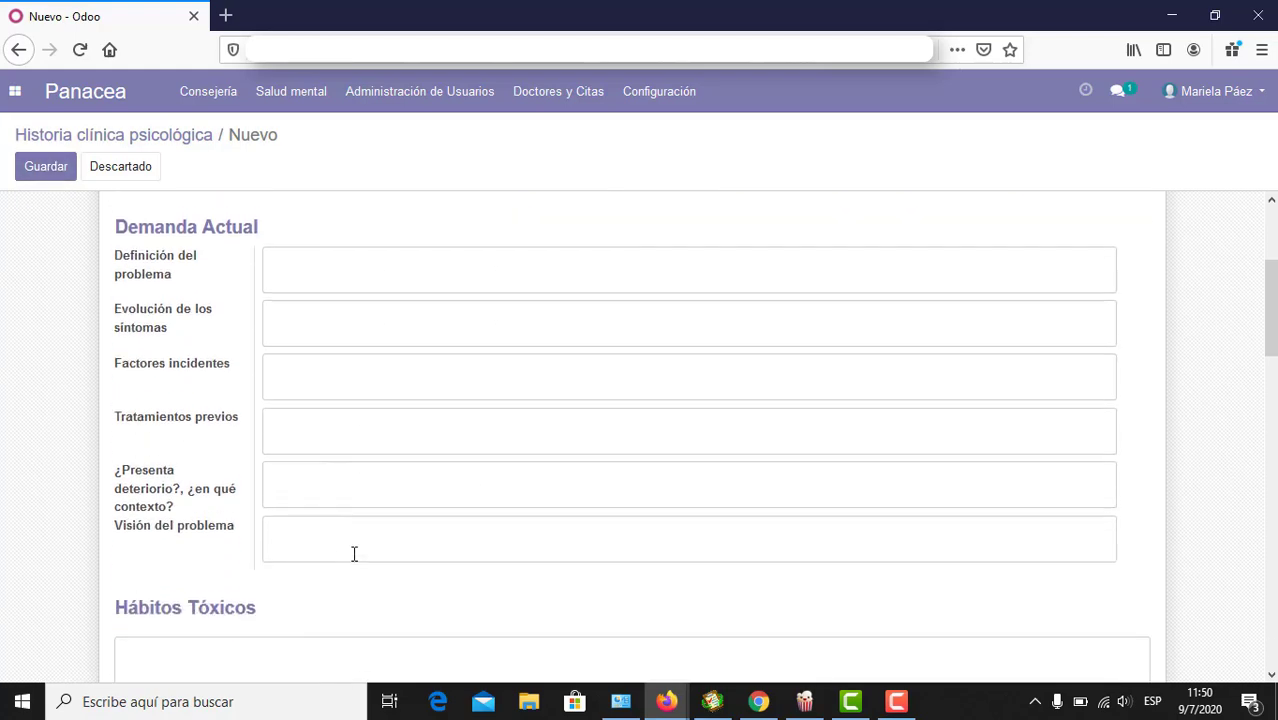
scroll(354, 558, "down", 7)
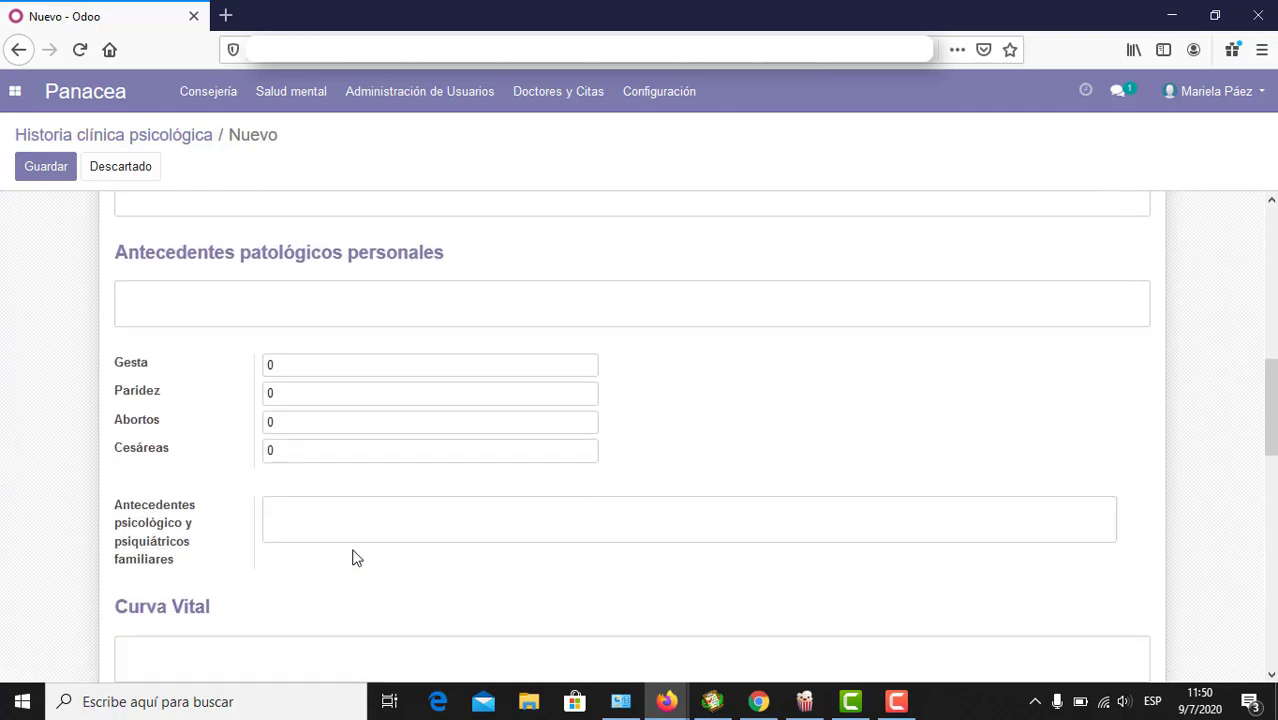
scroll(354, 558, "up", 6)
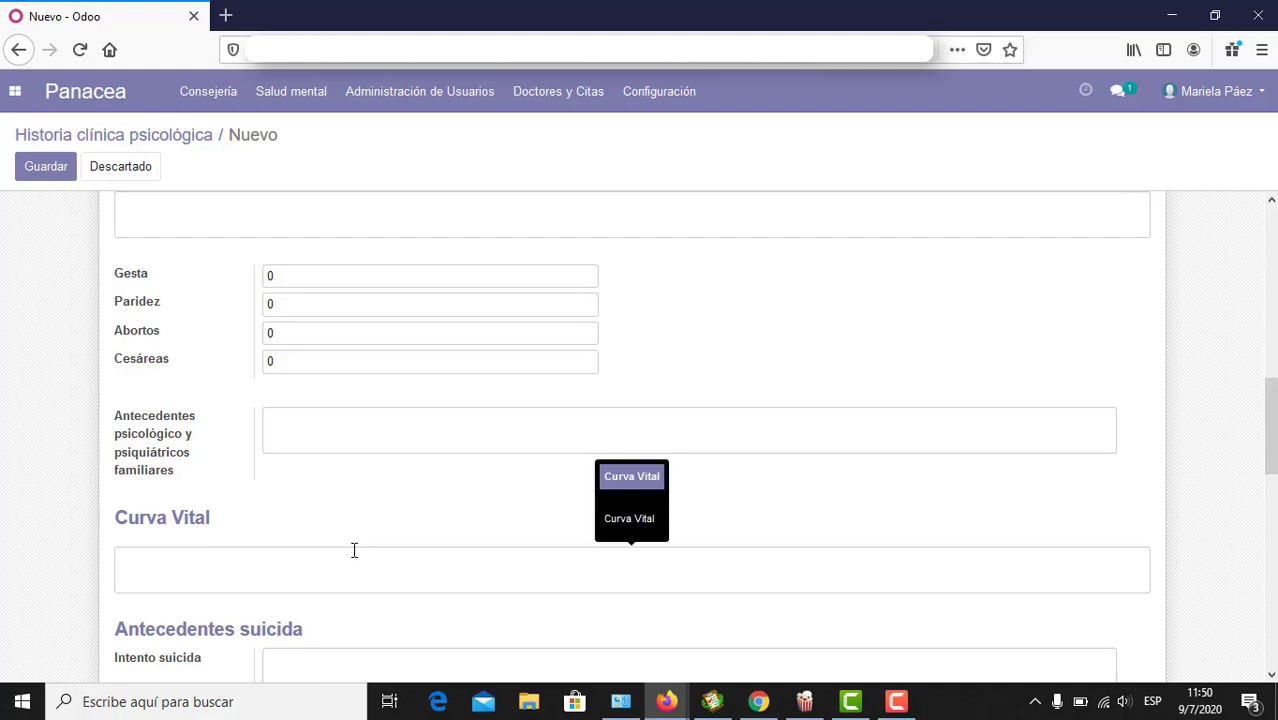
left_click(334, 431)
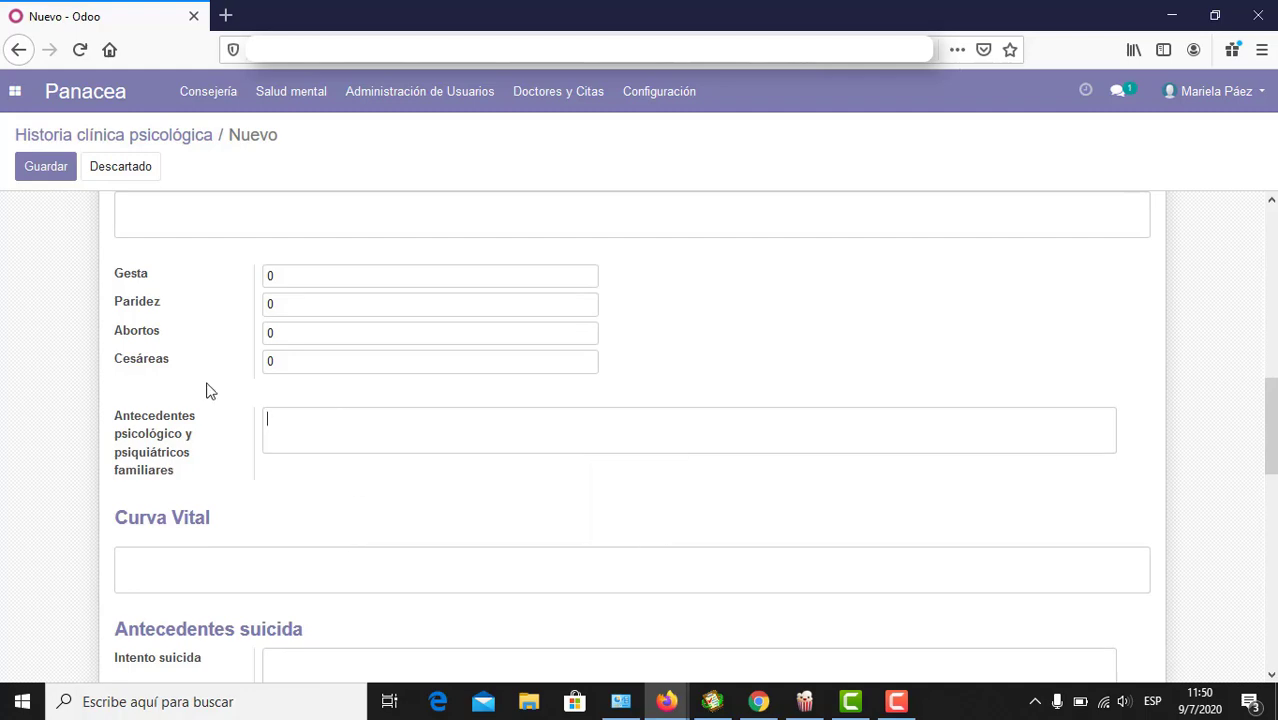
scroll(209, 391, "up", 4)
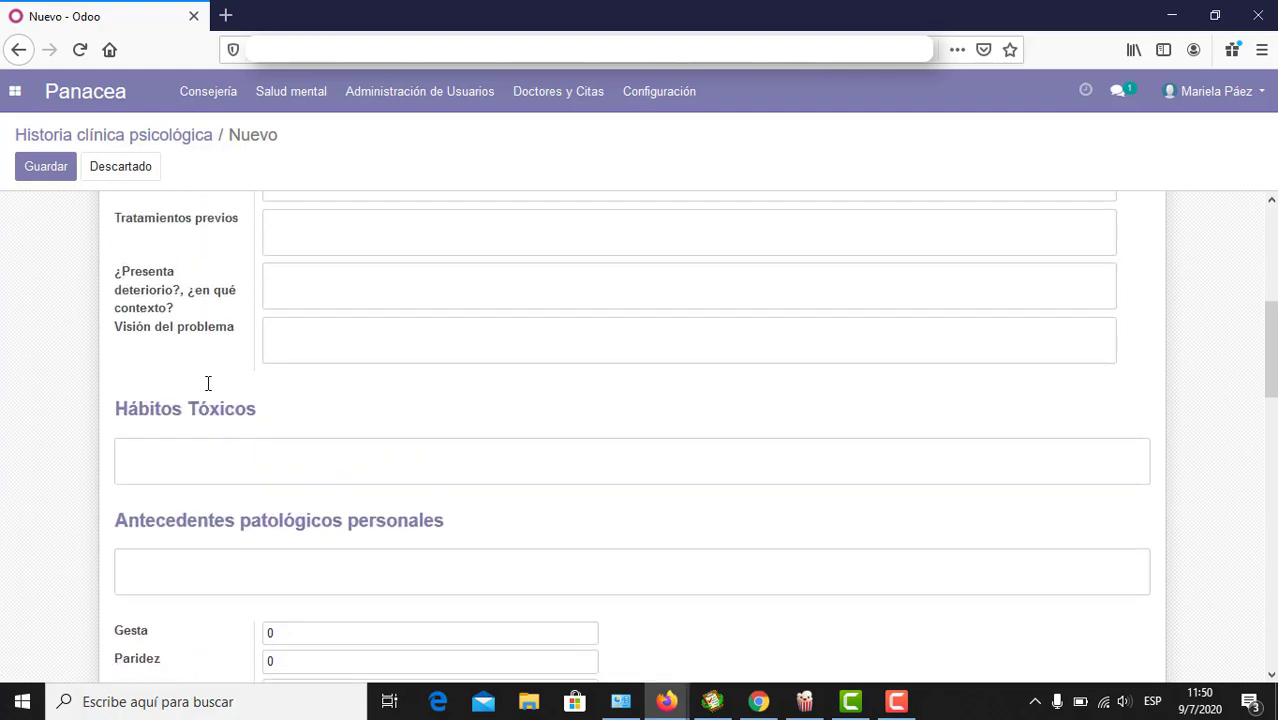
scroll(208, 384, "up", 5)
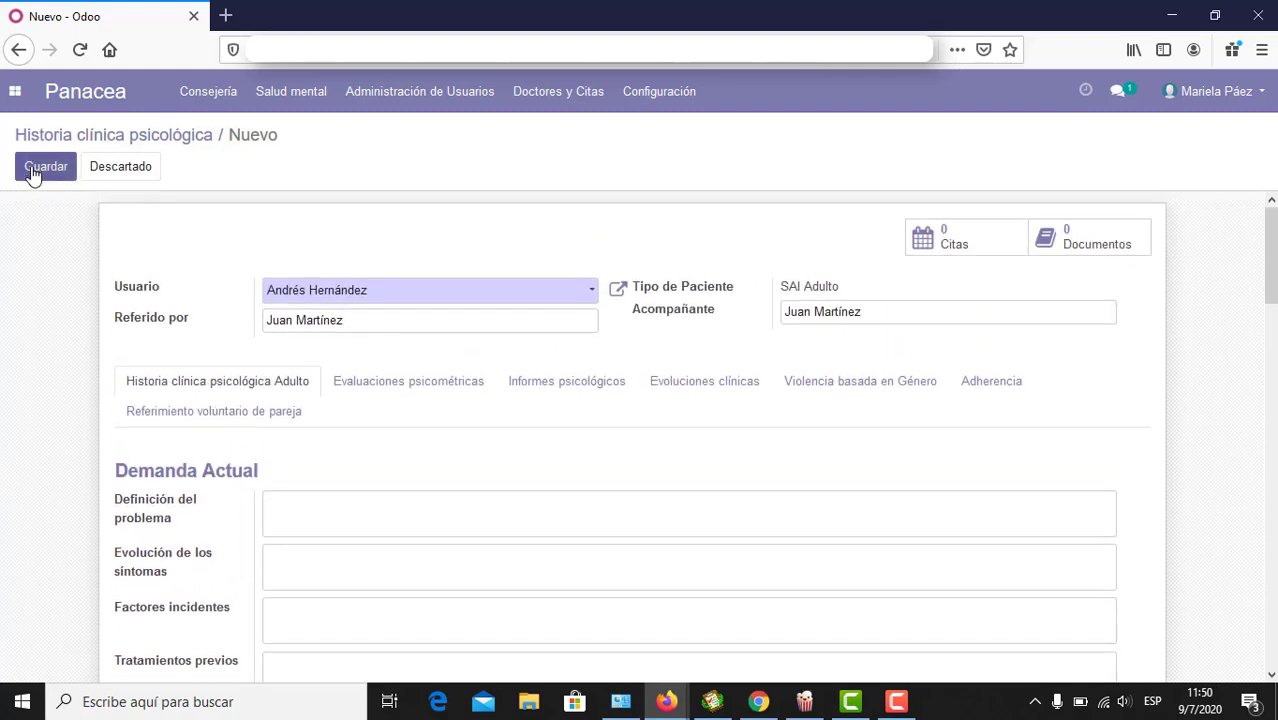
Step: Save the new history, return to the list and clear the filter to show all three
left_click(32, 172)
left_click(143, 142)
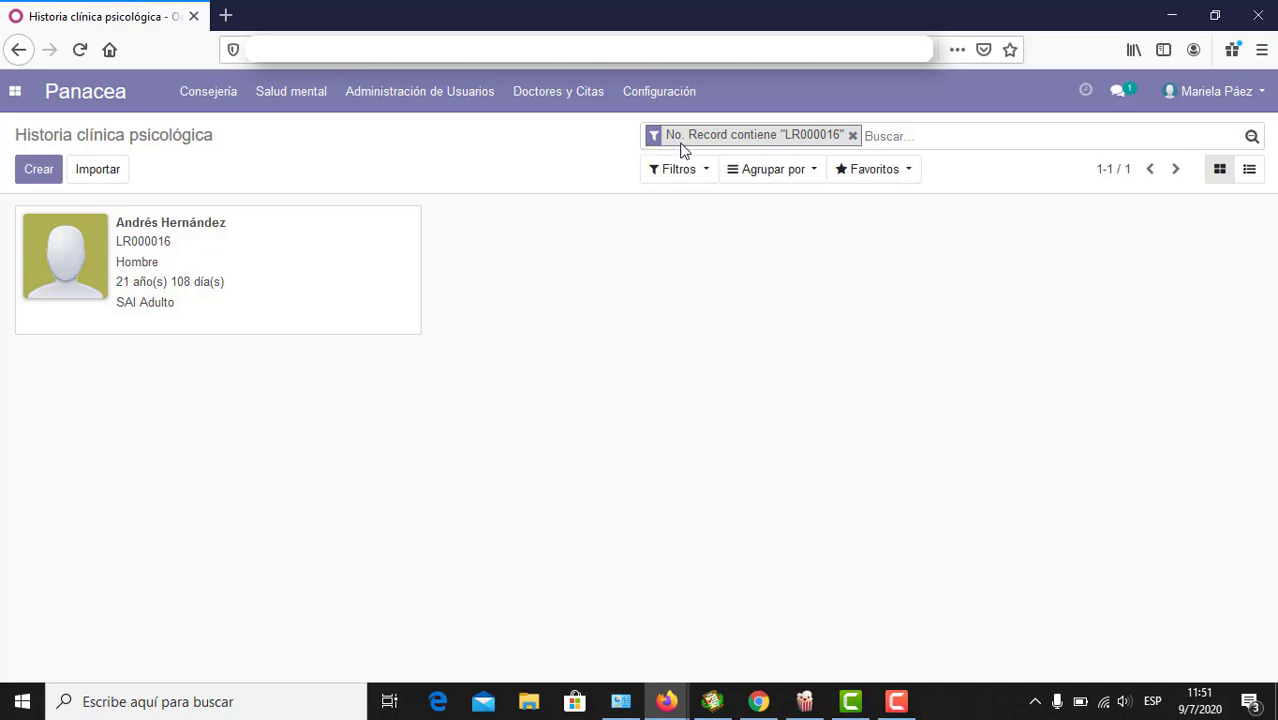
left_click(853, 135)
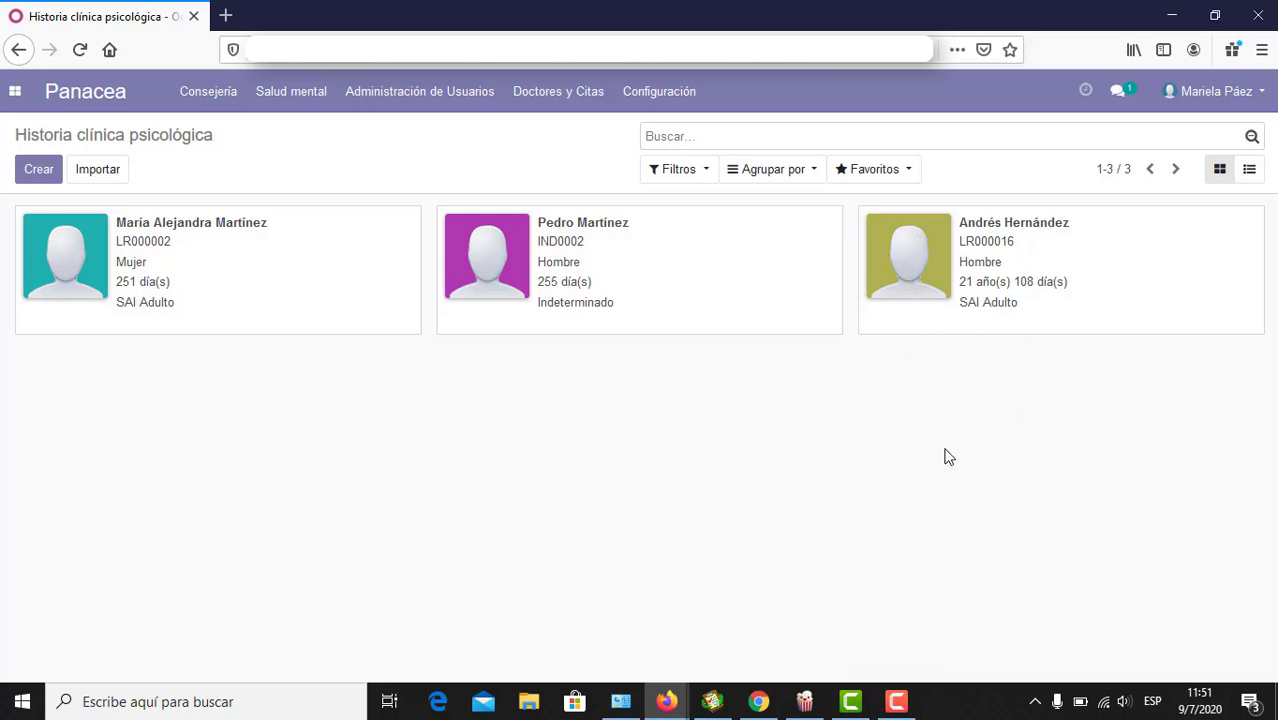
Step: Open the 21-year-old patient's psychological clinical history from Salud mental
left_click(579, 108)
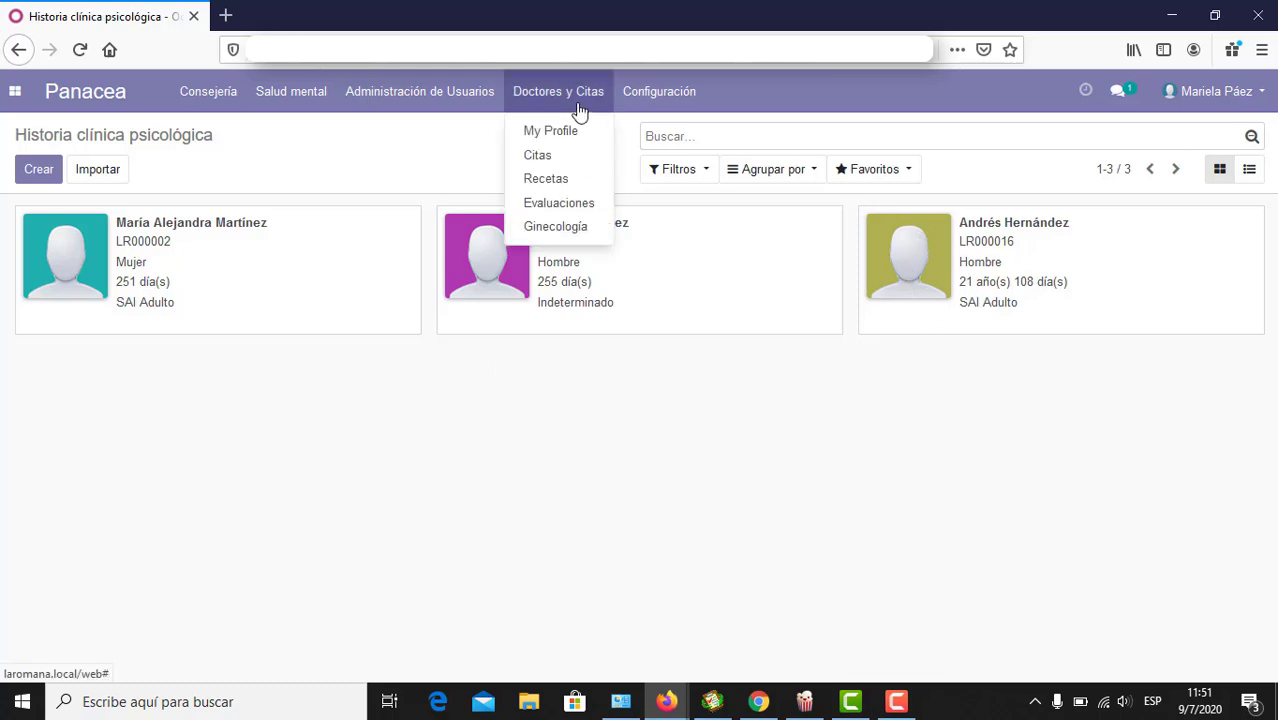
left_click(541, 155)
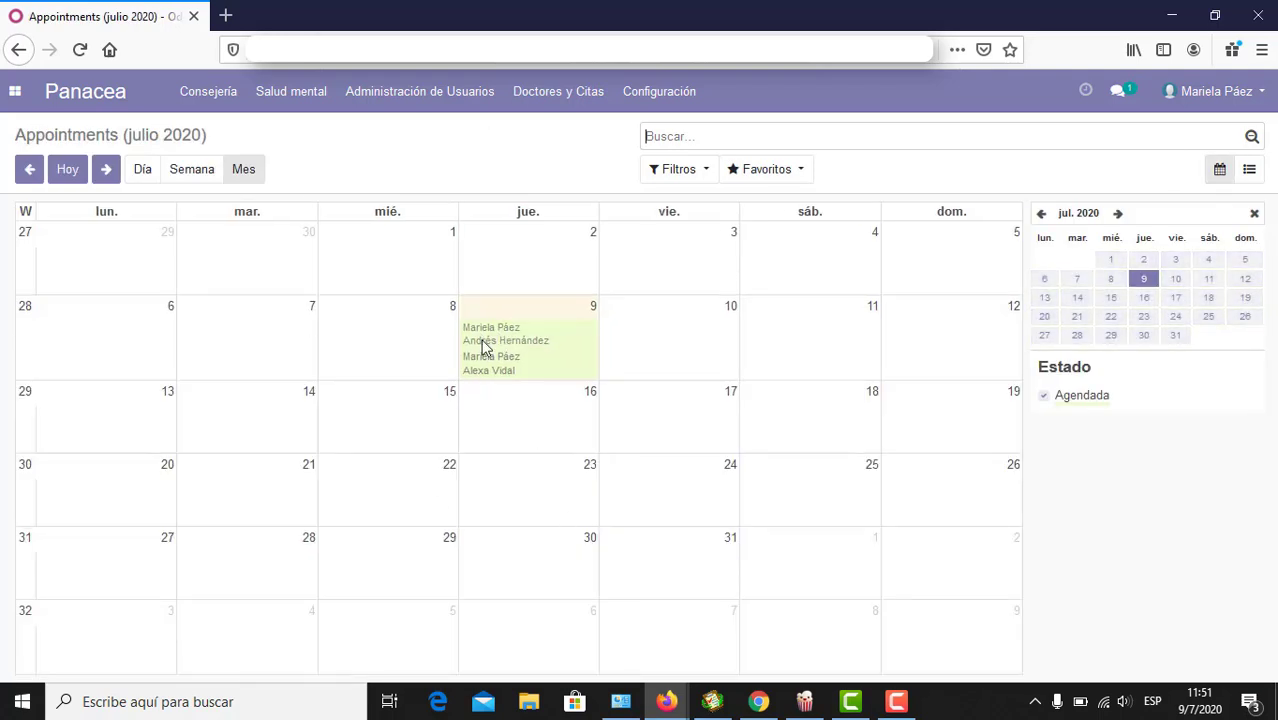
left_click(291, 100)
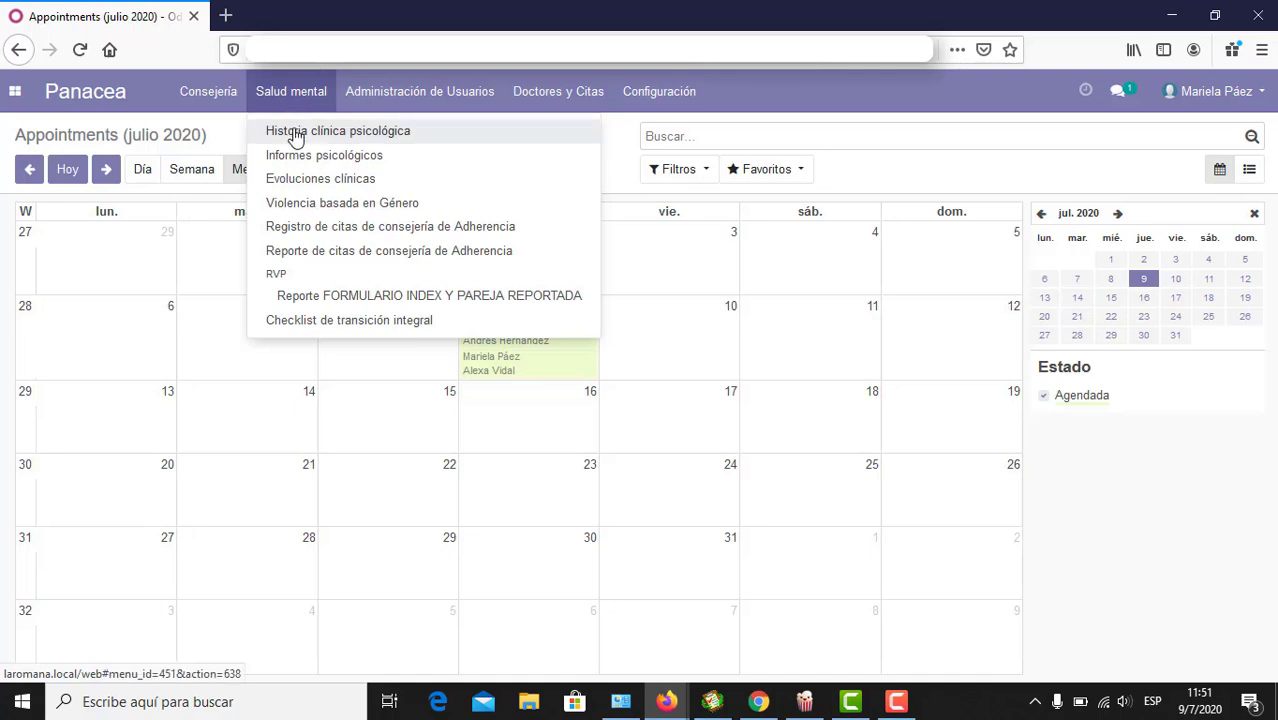
left_click(296, 135)
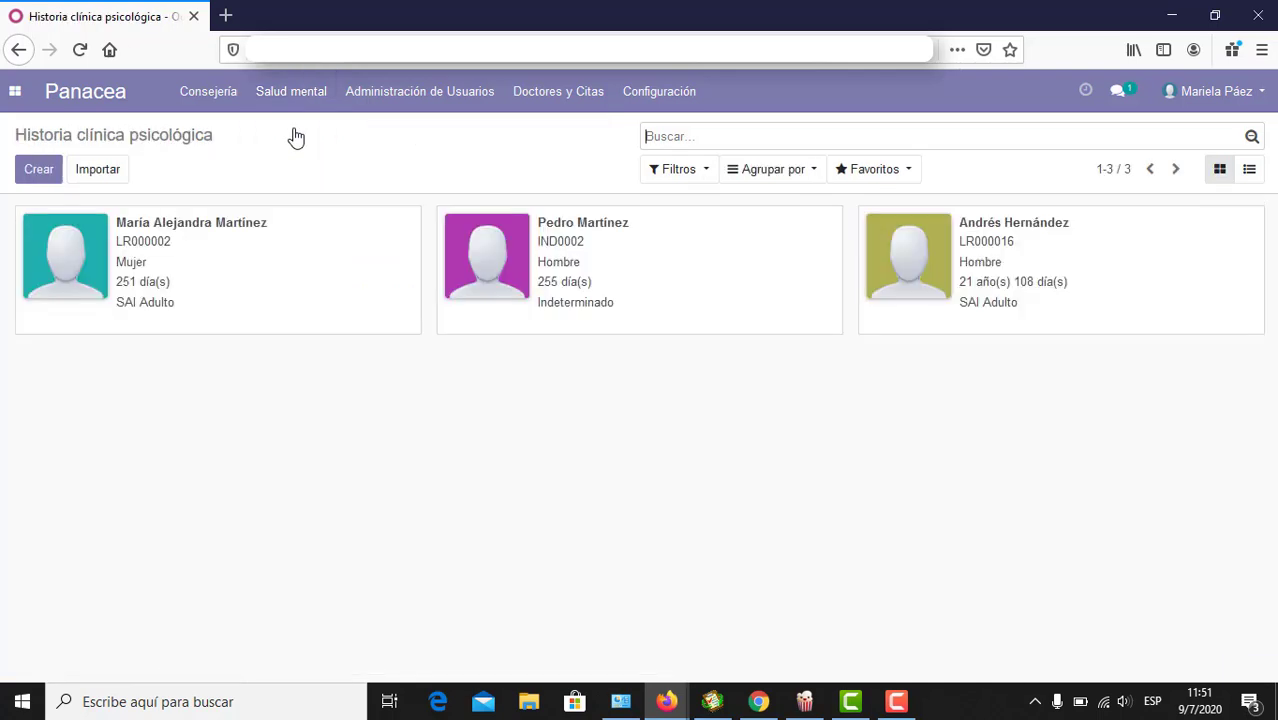
left_click(993, 232)
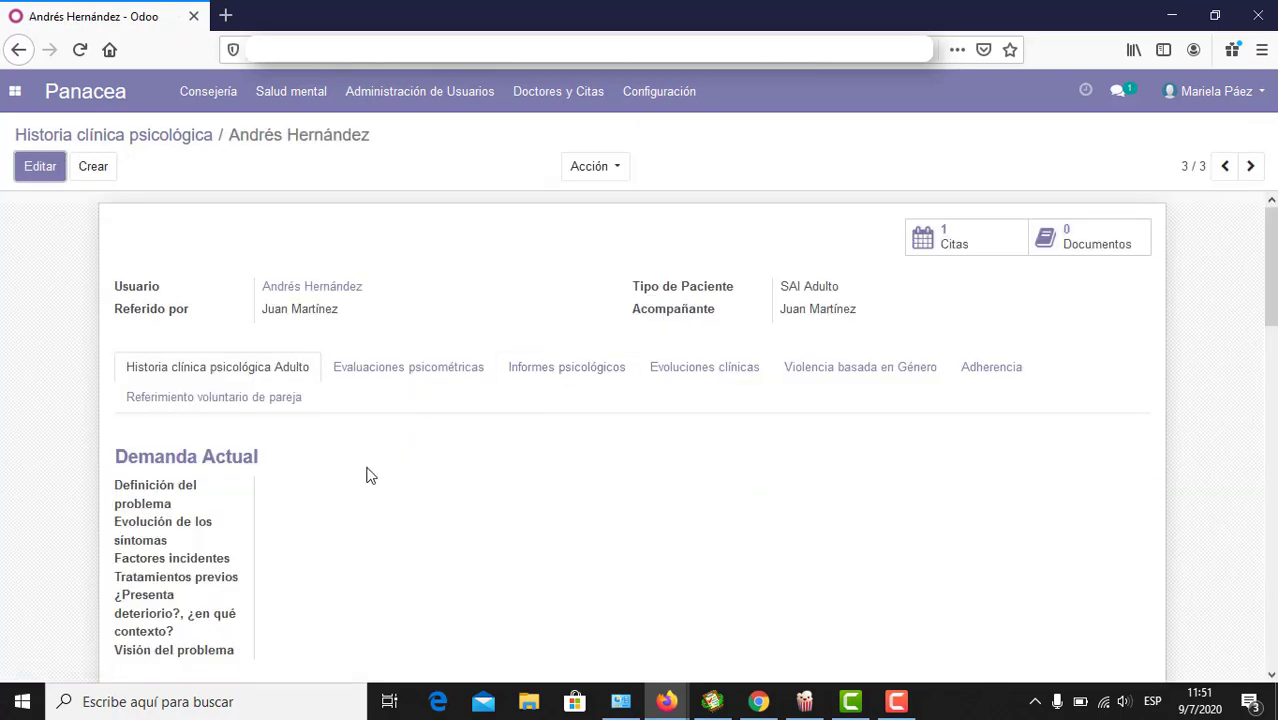
scroll(368, 474, "down", 5)
scroll(366, 474, "up", 5)
Step: Edit the history, review the problem definition and problem view fields, then save
left_click(28, 170)
left_click(359, 524)
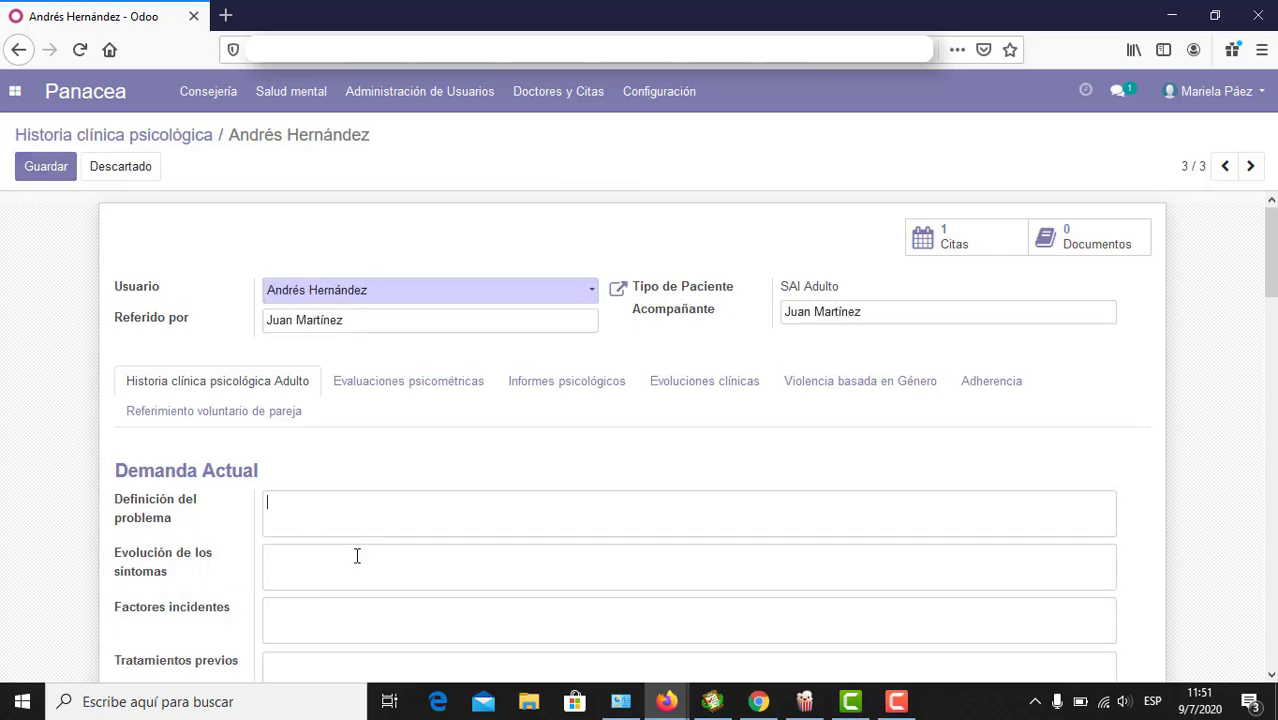
scroll(357, 556, "down", 5)
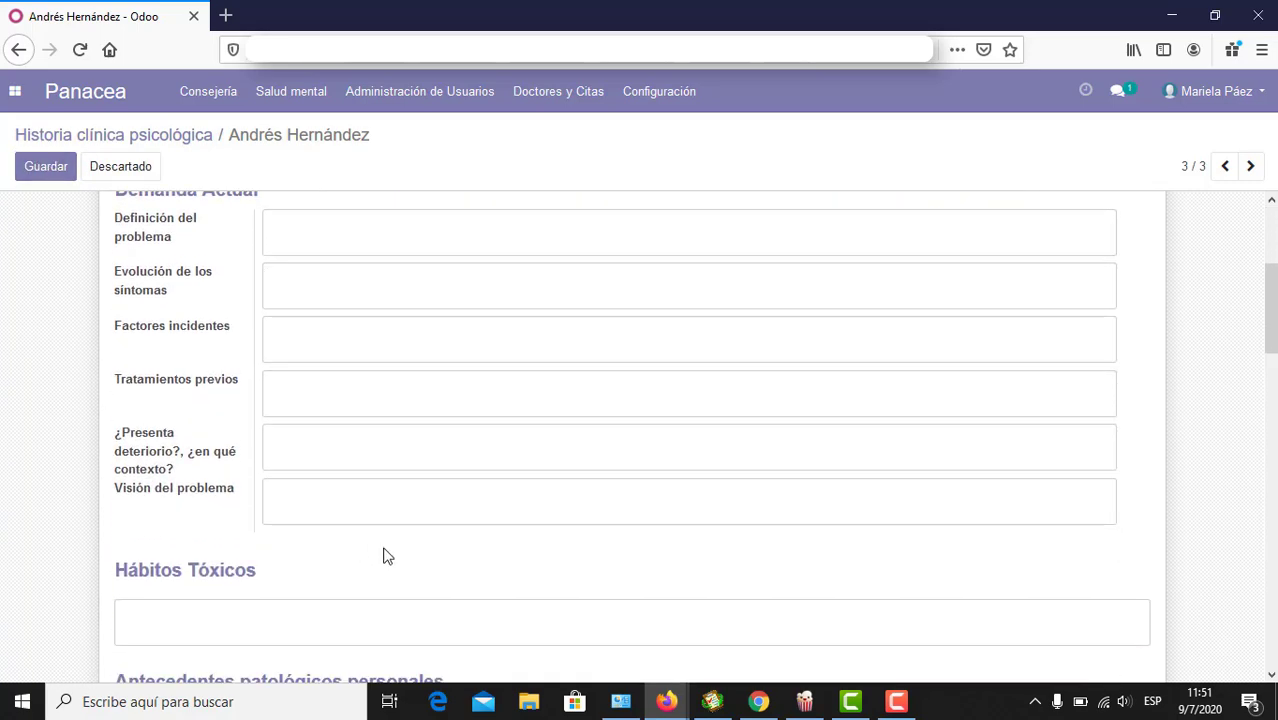
left_click(363, 484)
scroll(291, 614, "down", 3)
scroll(291, 614, "up", 6)
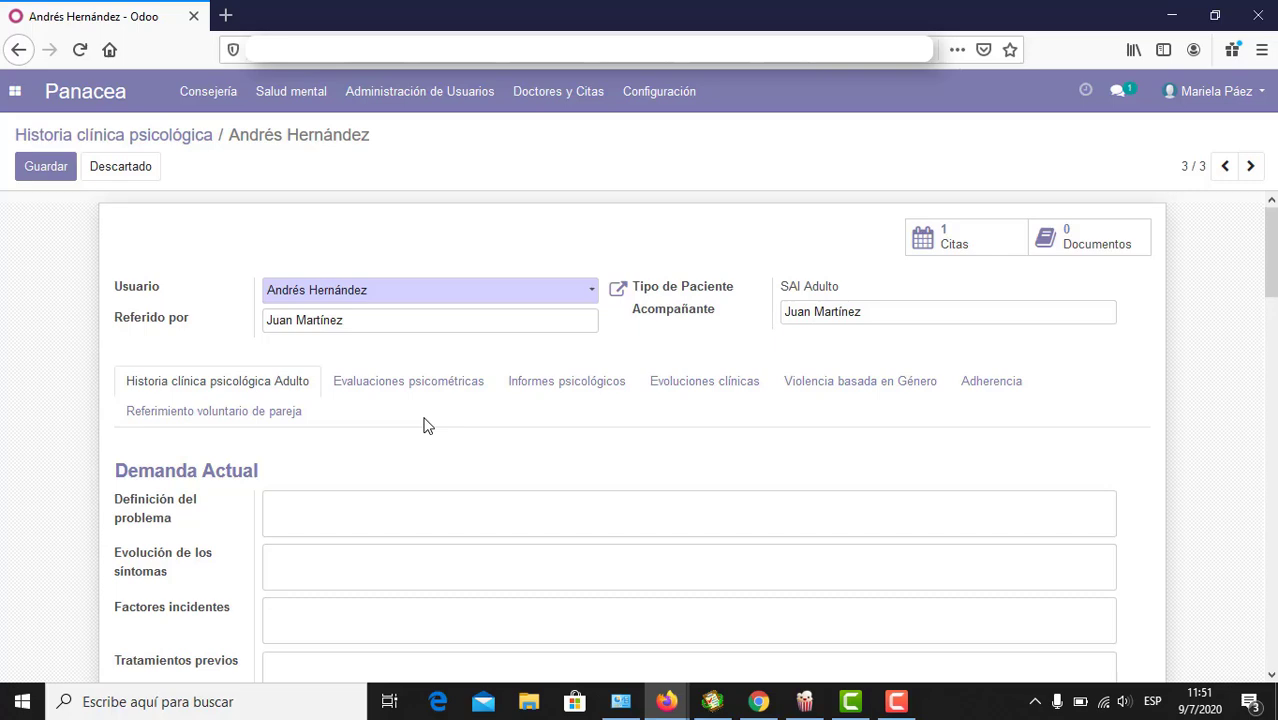
left_click(42, 166)
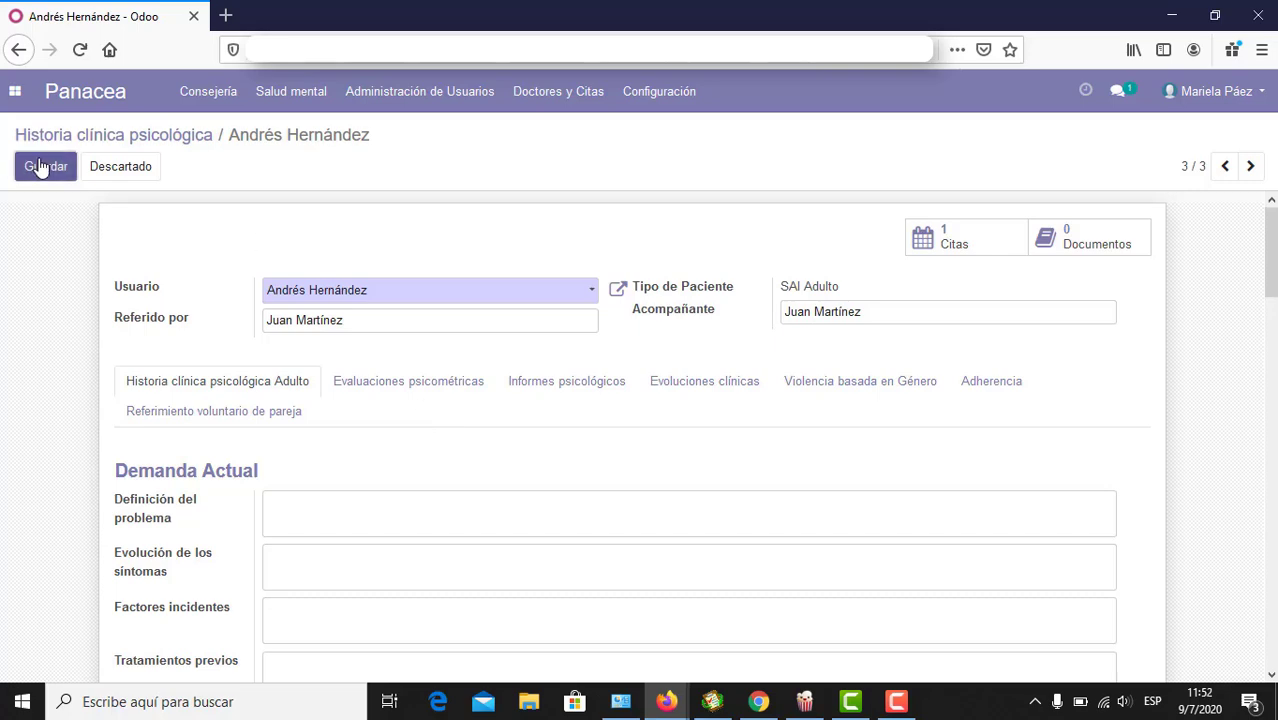
Step: Edit the 9 July appointment, enter 'fef' as comment, and show its empty Evaluación list
left_click(548, 95)
left_click(540, 154)
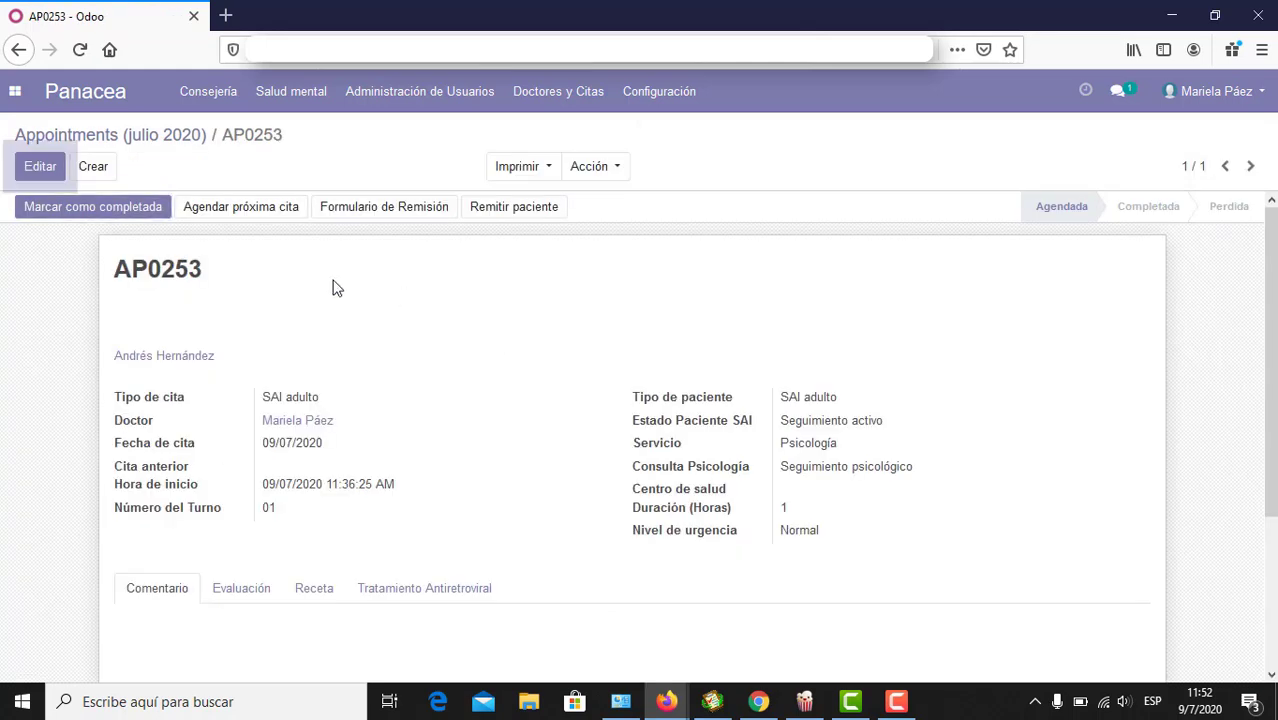
left_click(40, 167)
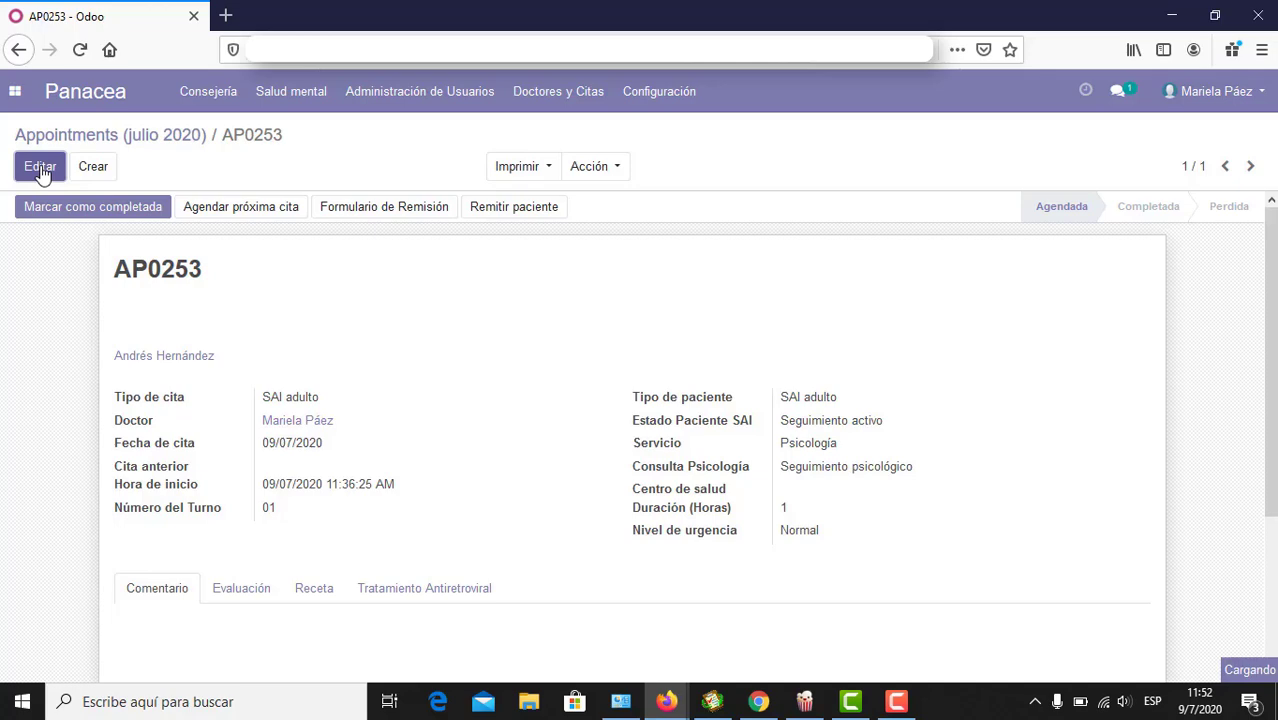
scroll(69, 547, "down", 2)
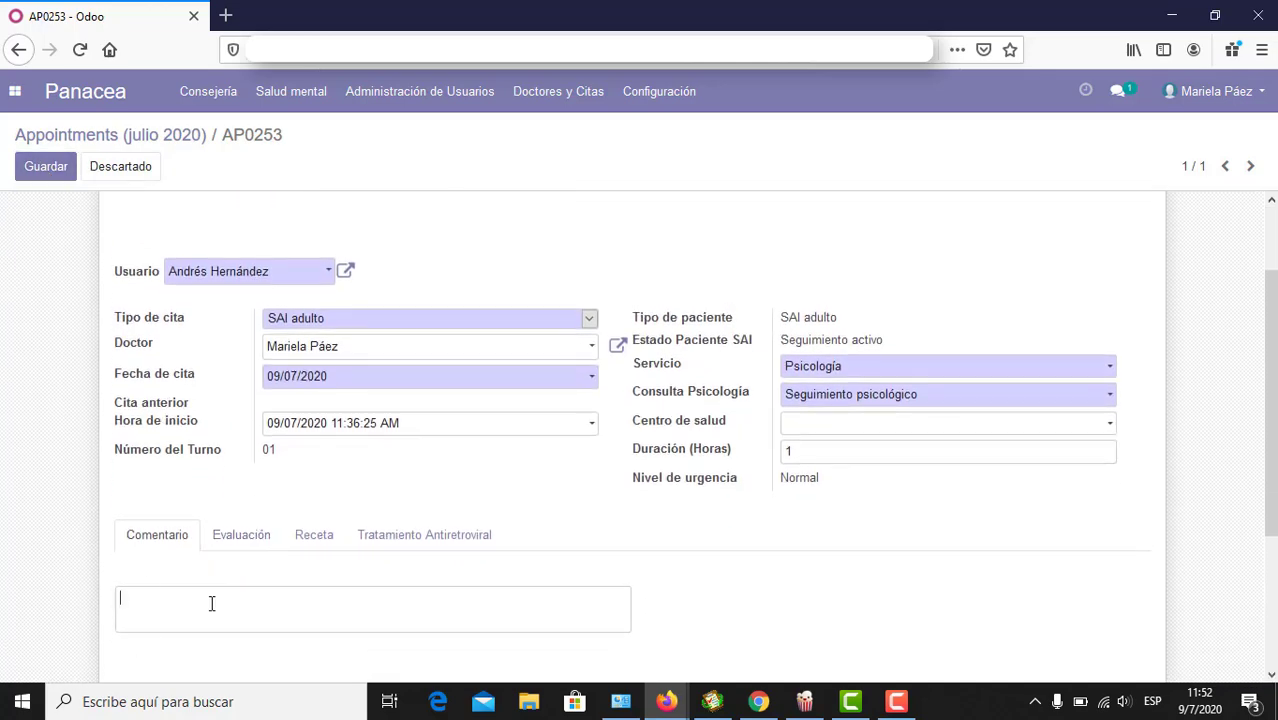
type("fef")
left_click(241, 545)
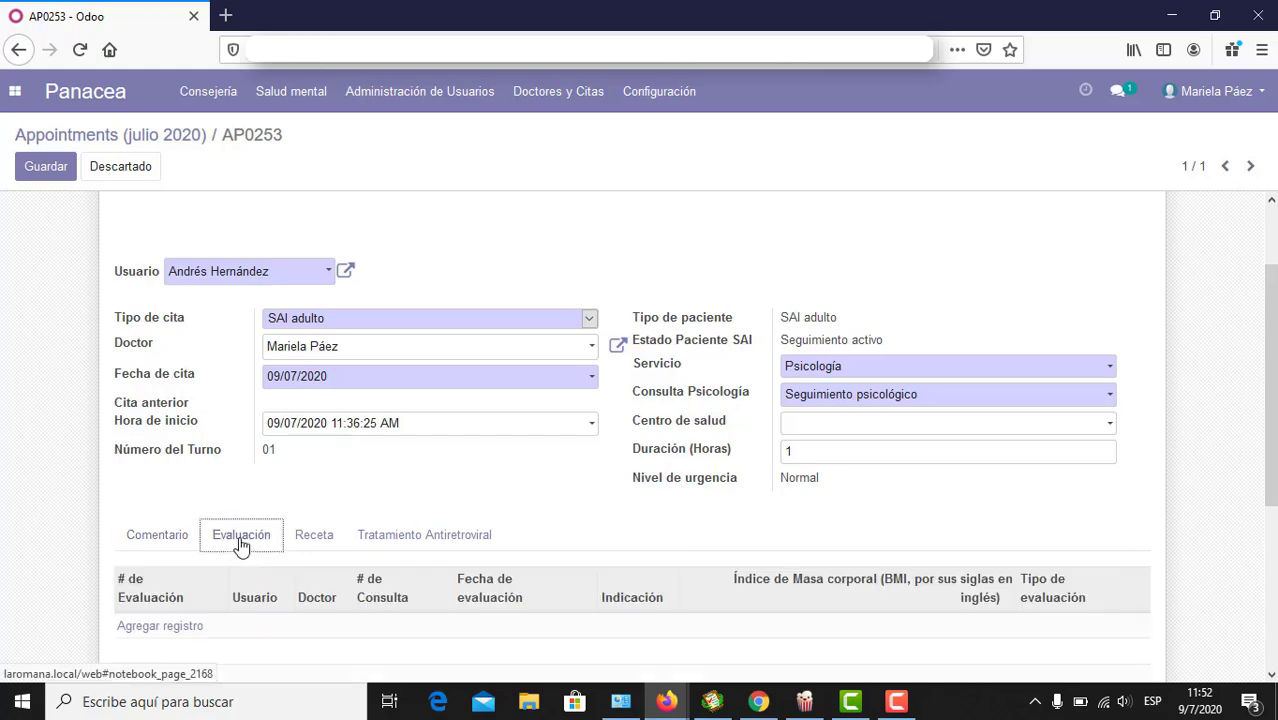
scroll(241, 545, "down", 1)
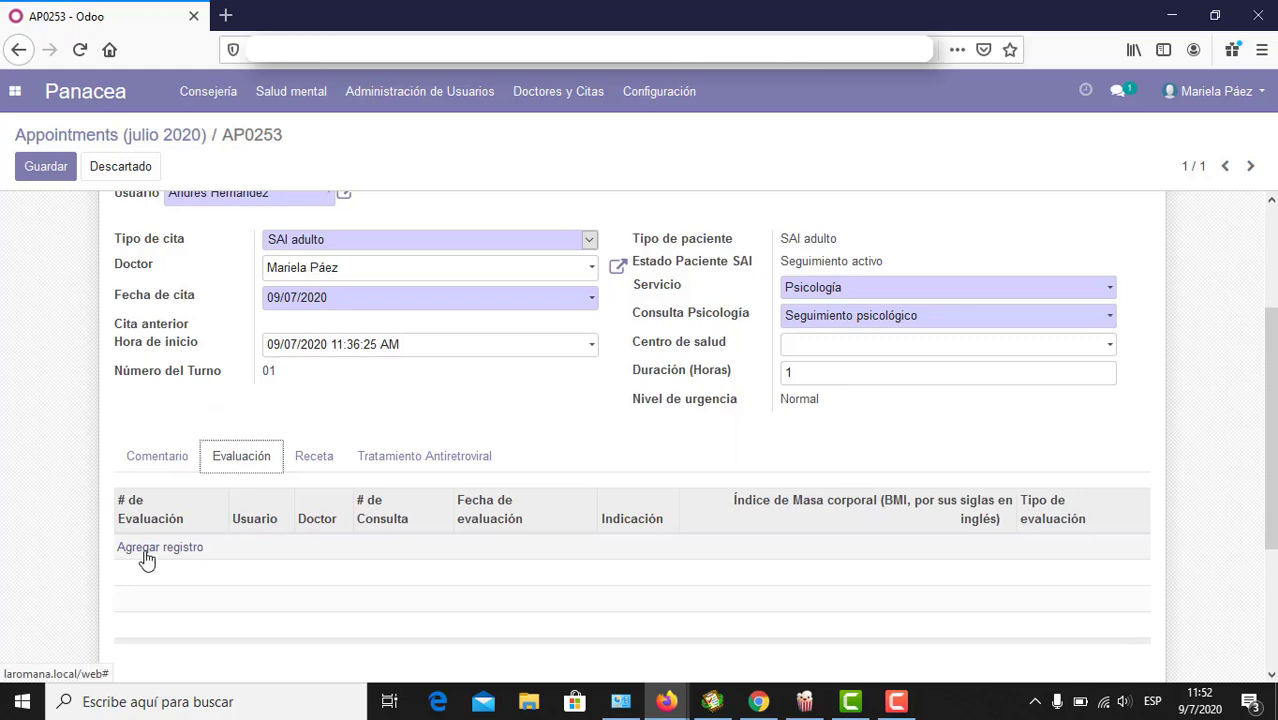
Step: Add a new evaluation record with evaluation date 9 July 2020
left_click(147, 556)
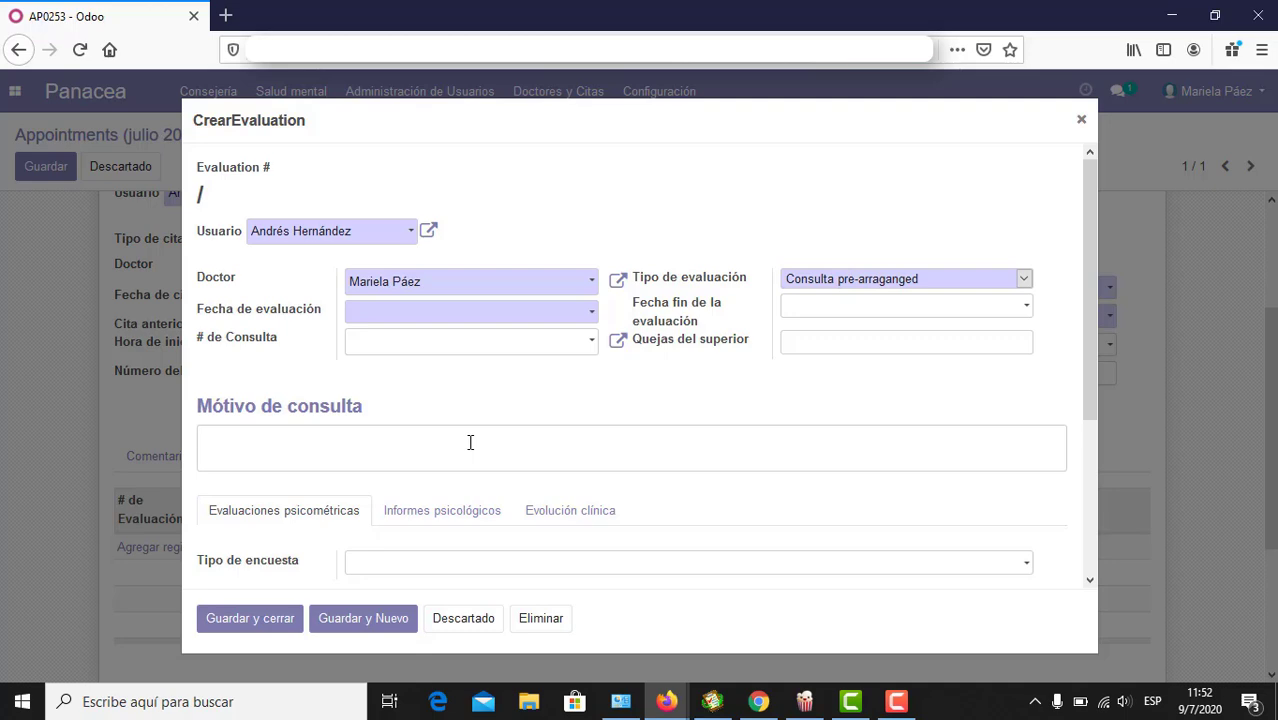
left_click(500, 313)
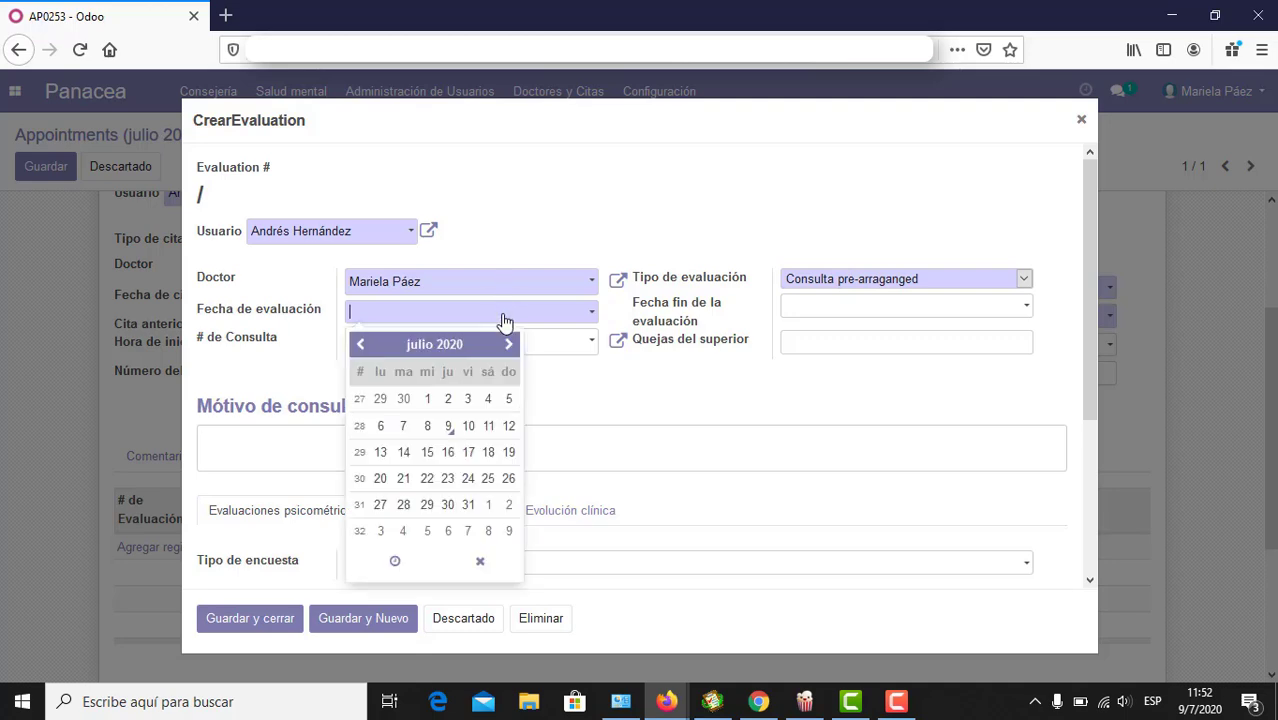
left_click(446, 428)
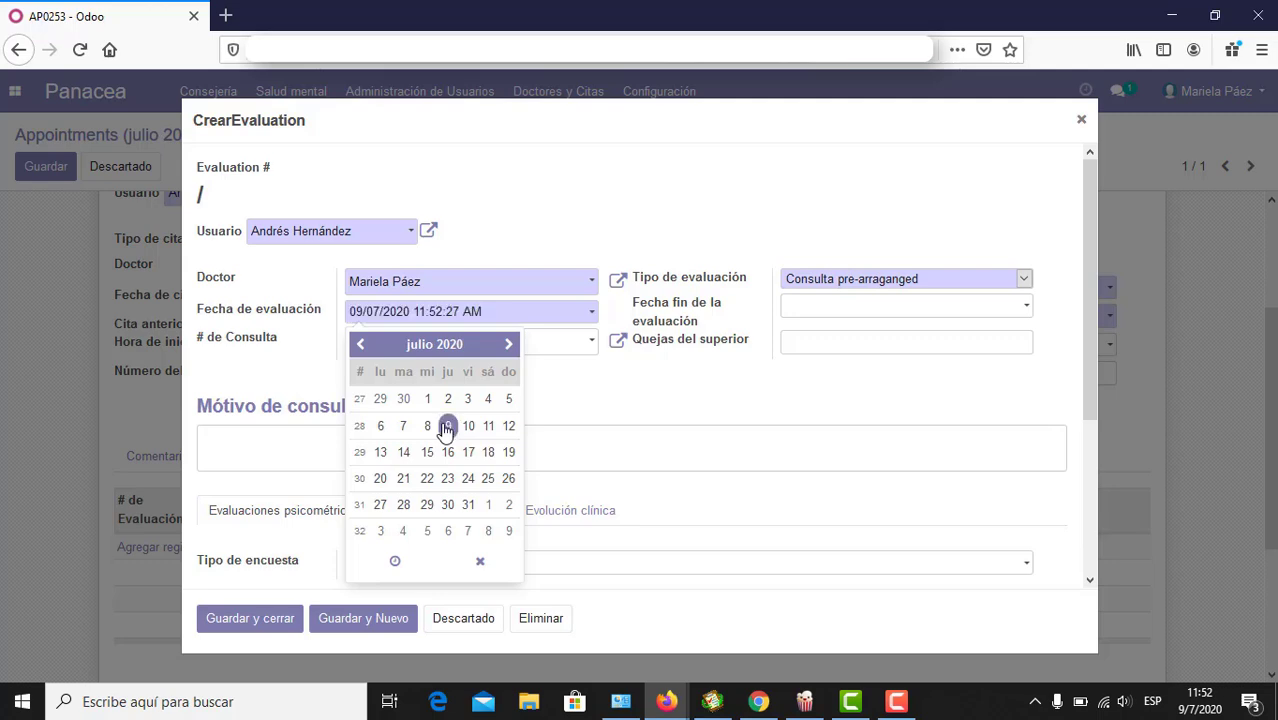
Step: Enter 'Necesita seguimiento' as the consultation reason
left_click(614, 456)
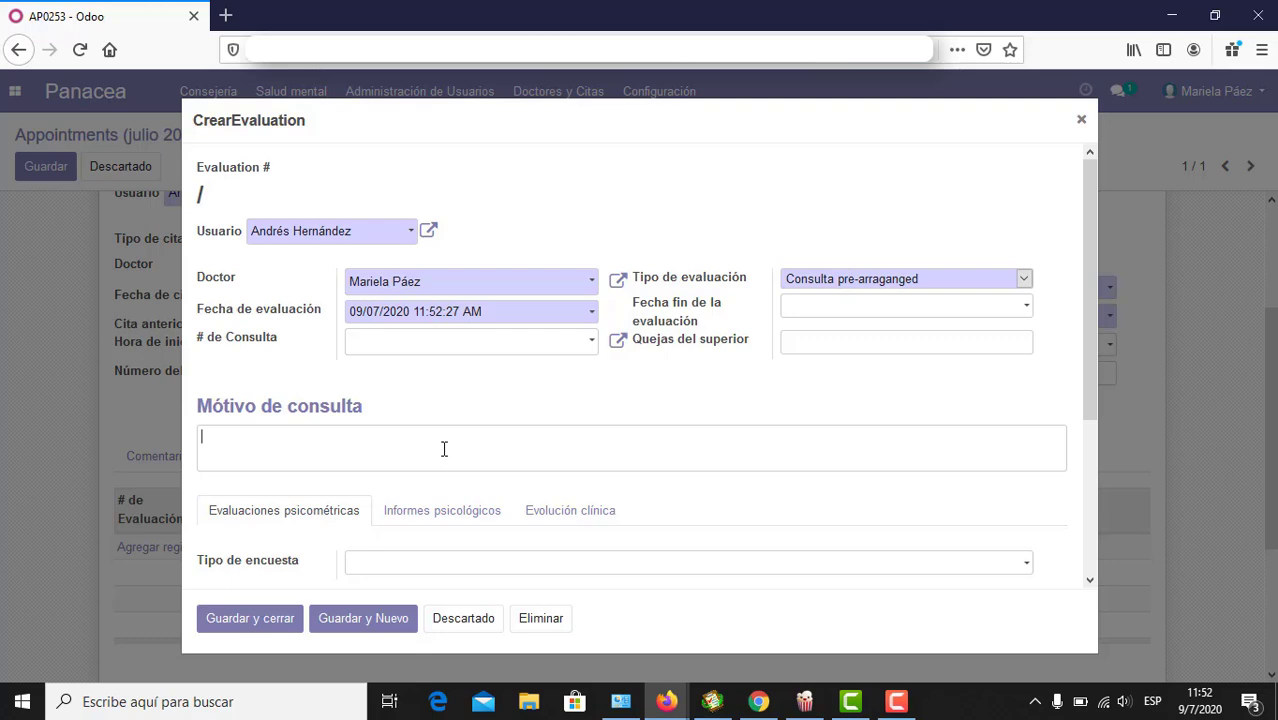
type("Necista")
key("BackSpace")
key("BackSpace")
key("BackSpace")
key("BackSpace")
key("BackSpace")
type("cesita seguimiento")
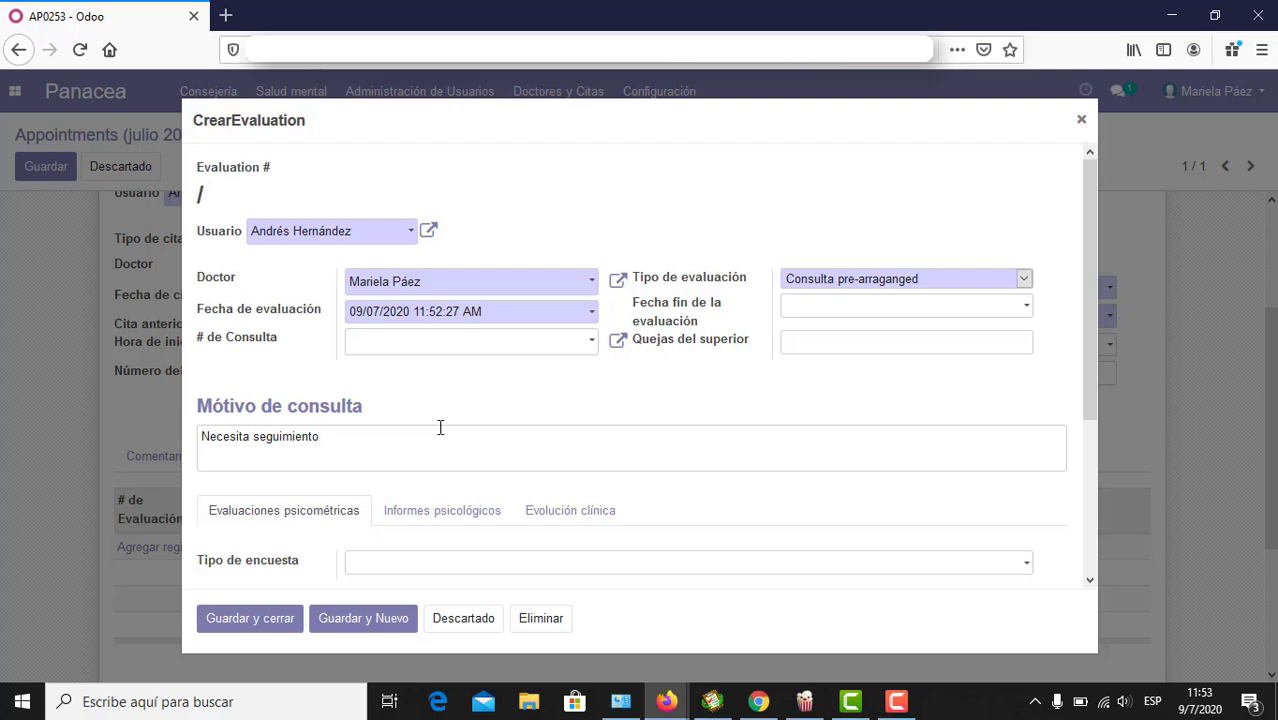
Step: Look through the report, clinical evolution and psychometric tabs, and open the survey type list
scroll(389, 453, "down", 3)
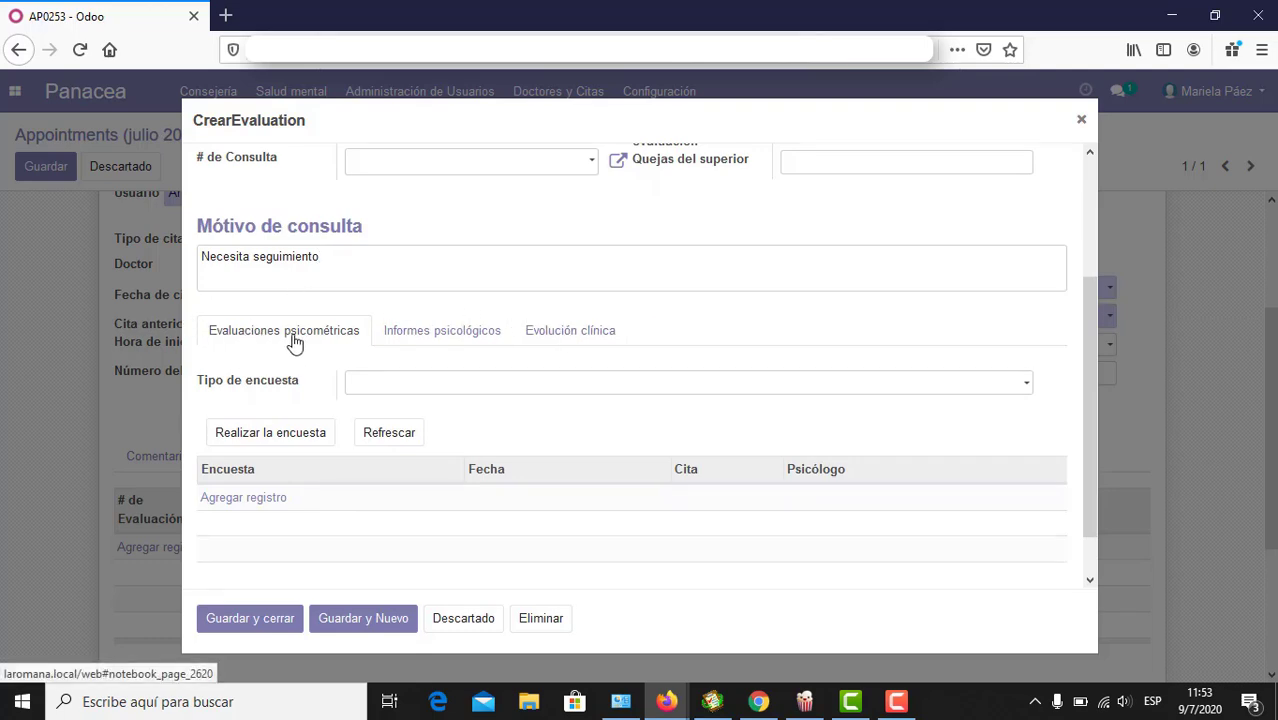
left_click(414, 342)
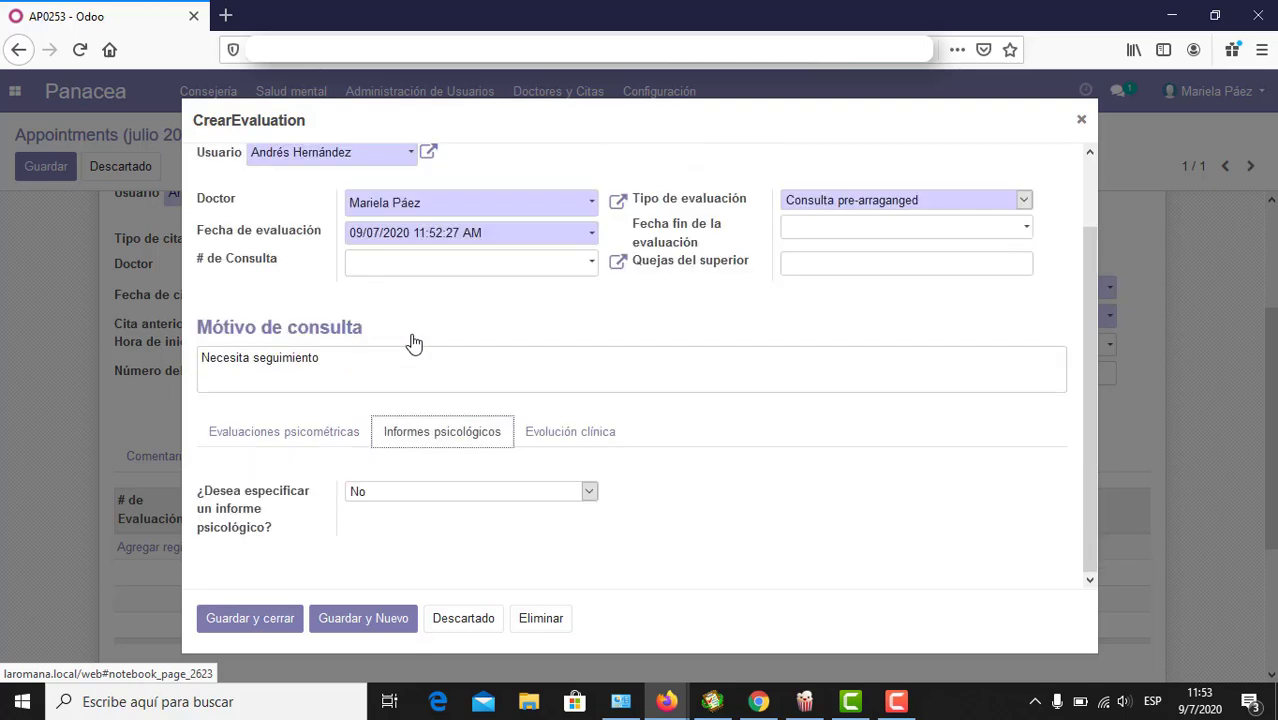
left_click(556, 432)
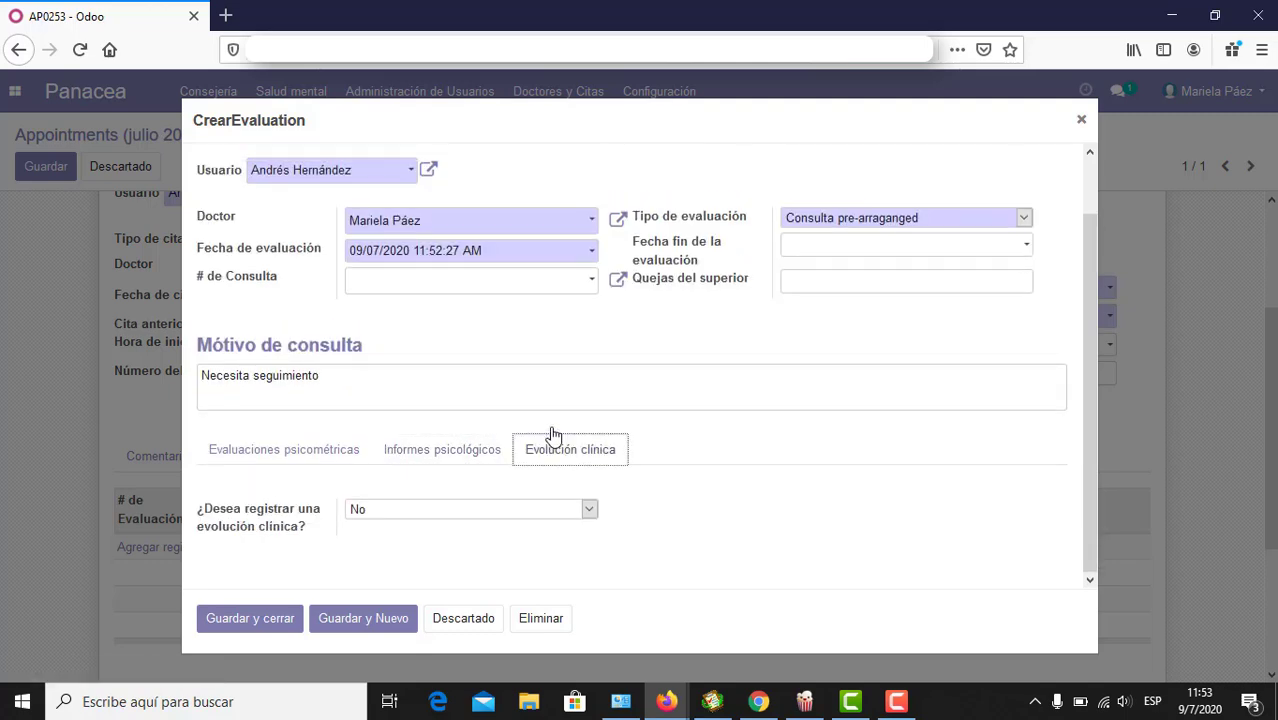
left_click(322, 455)
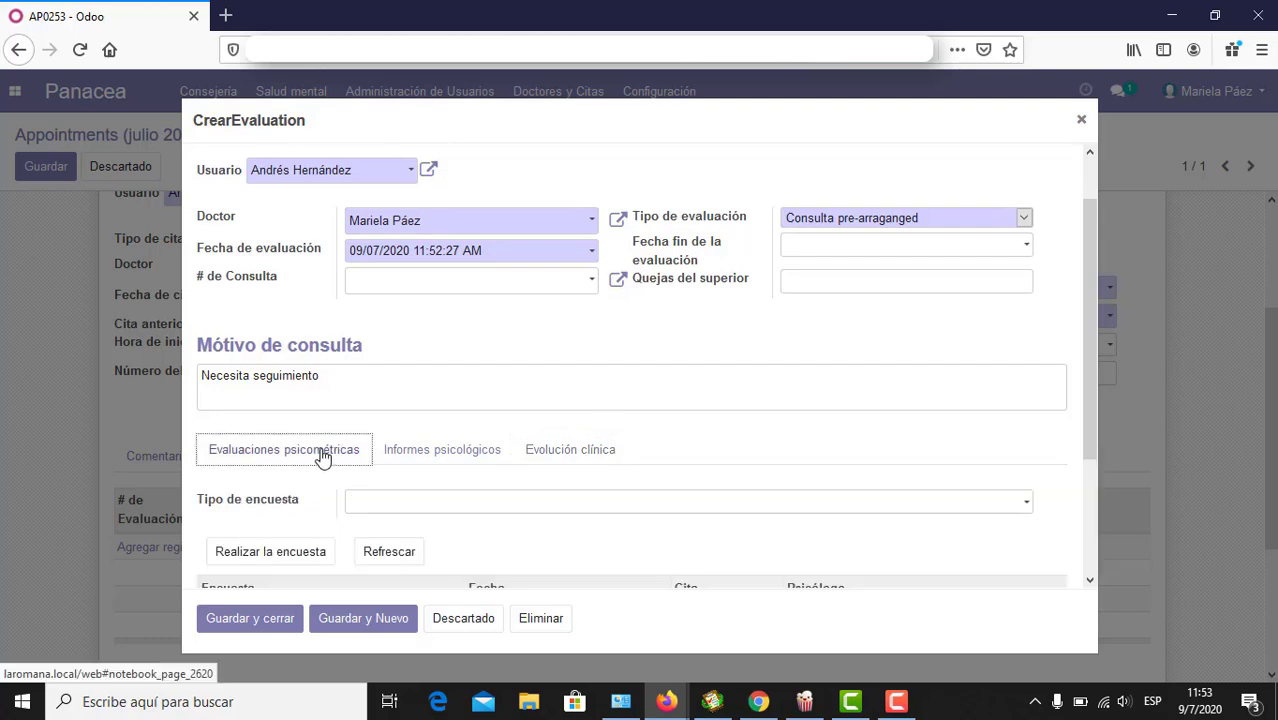
scroll(322, 455, "down", 2)
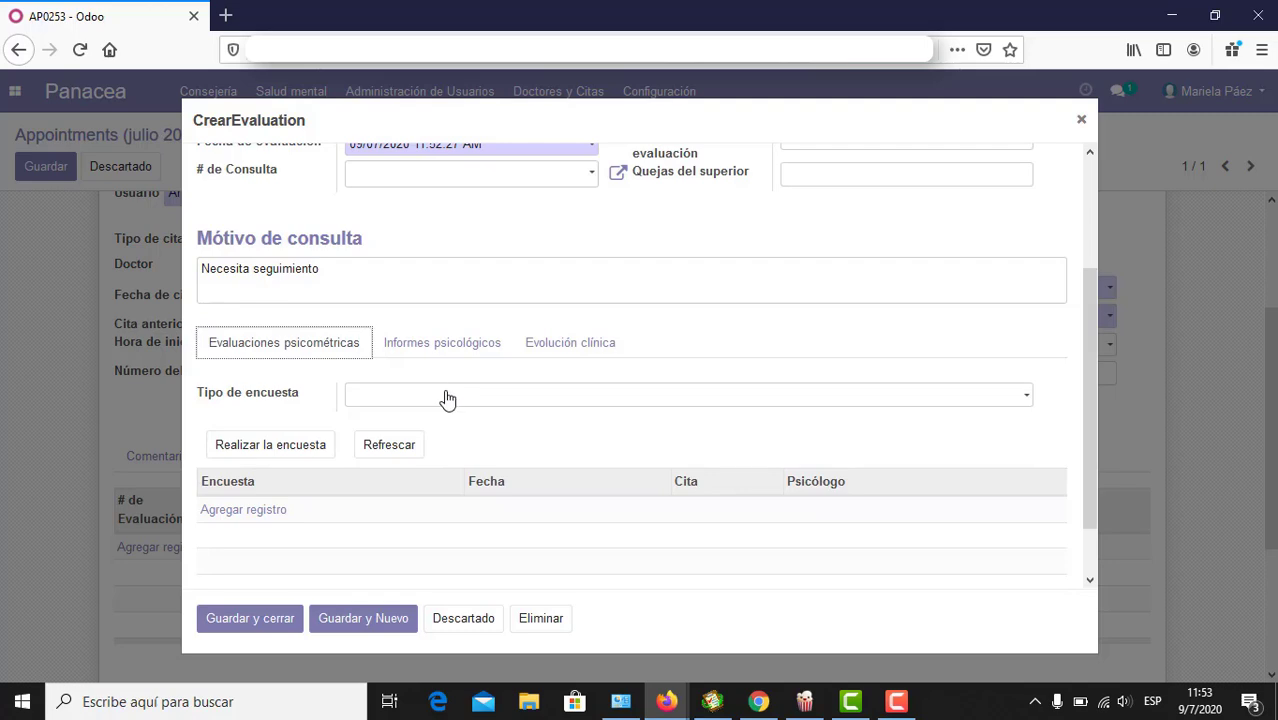
left_click(447, 397)
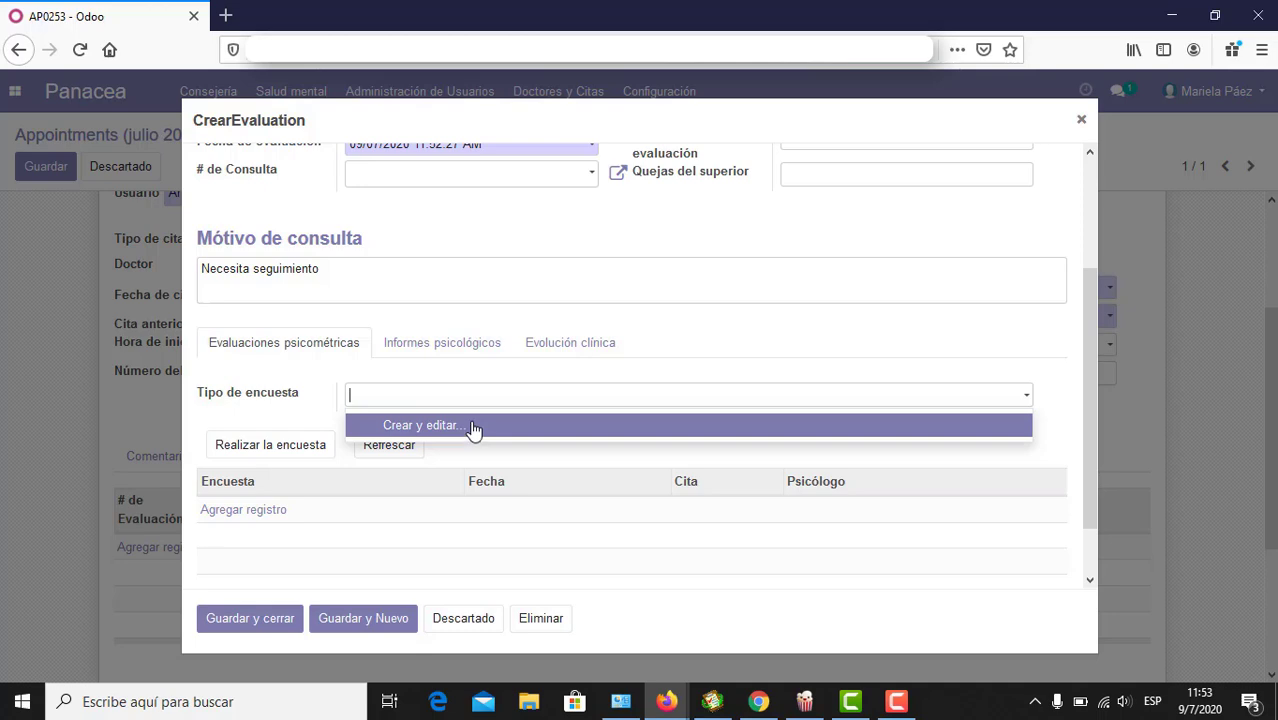
Step: Return to Informes psicológicos and open the '¿Desea especificar un informe psicológico?' choices
left_click(424, 346)
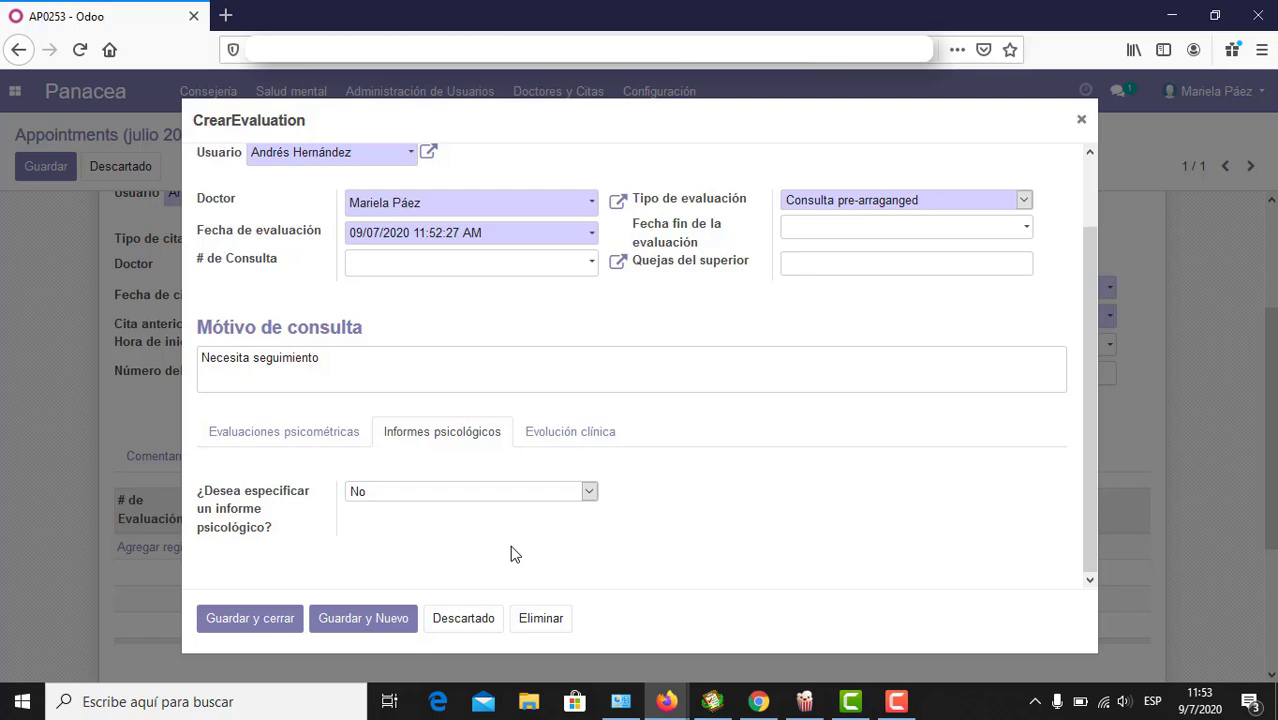
left_click(570, 432)
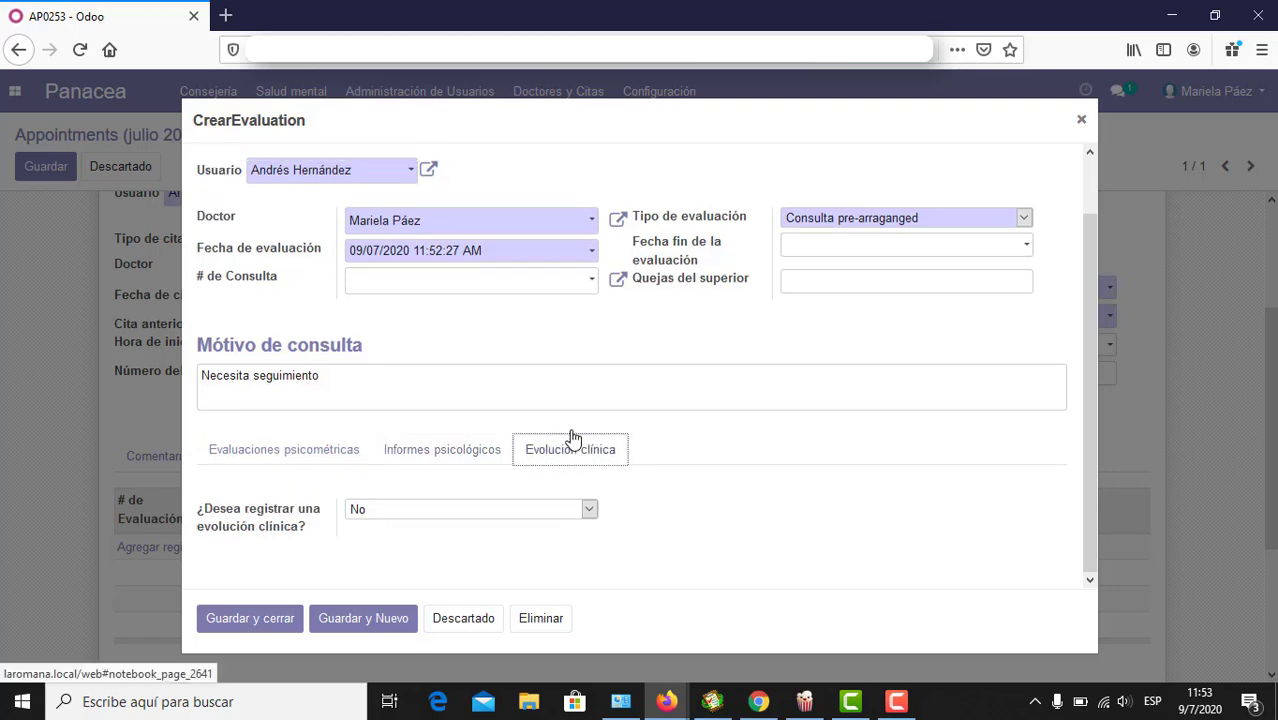
left_click(474, 462)
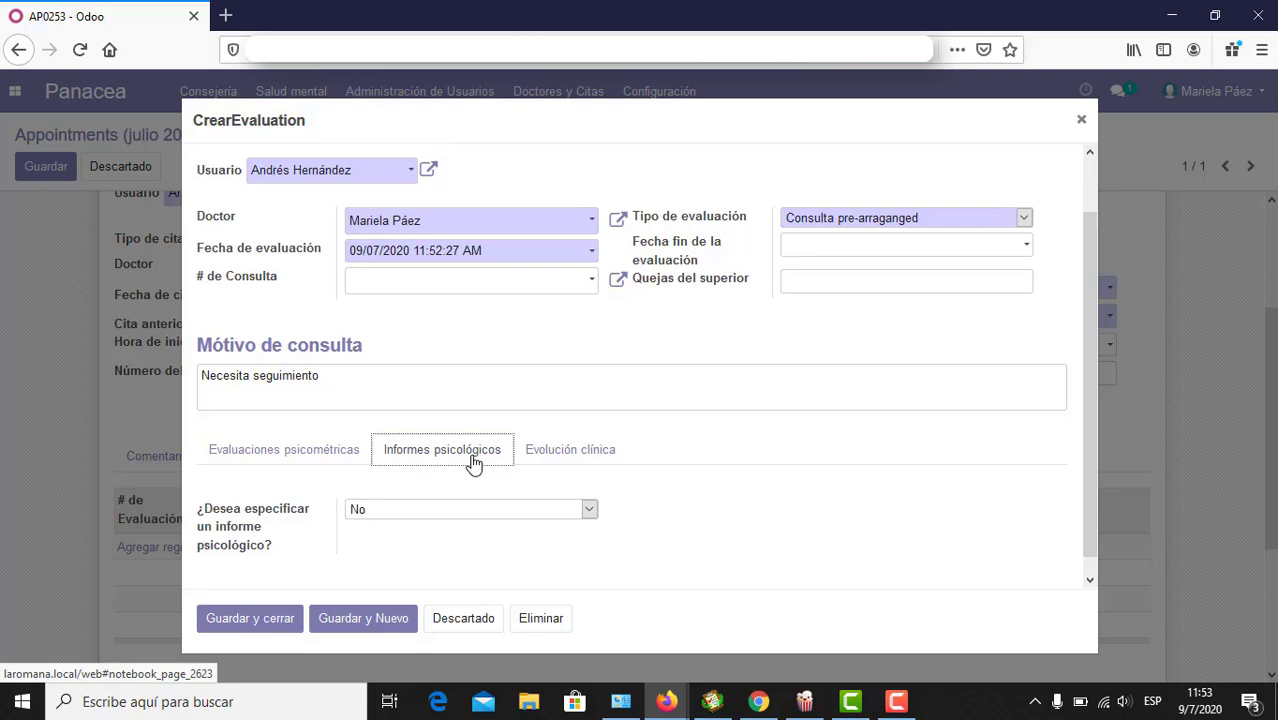
scroll(474, 462, "down", 1)
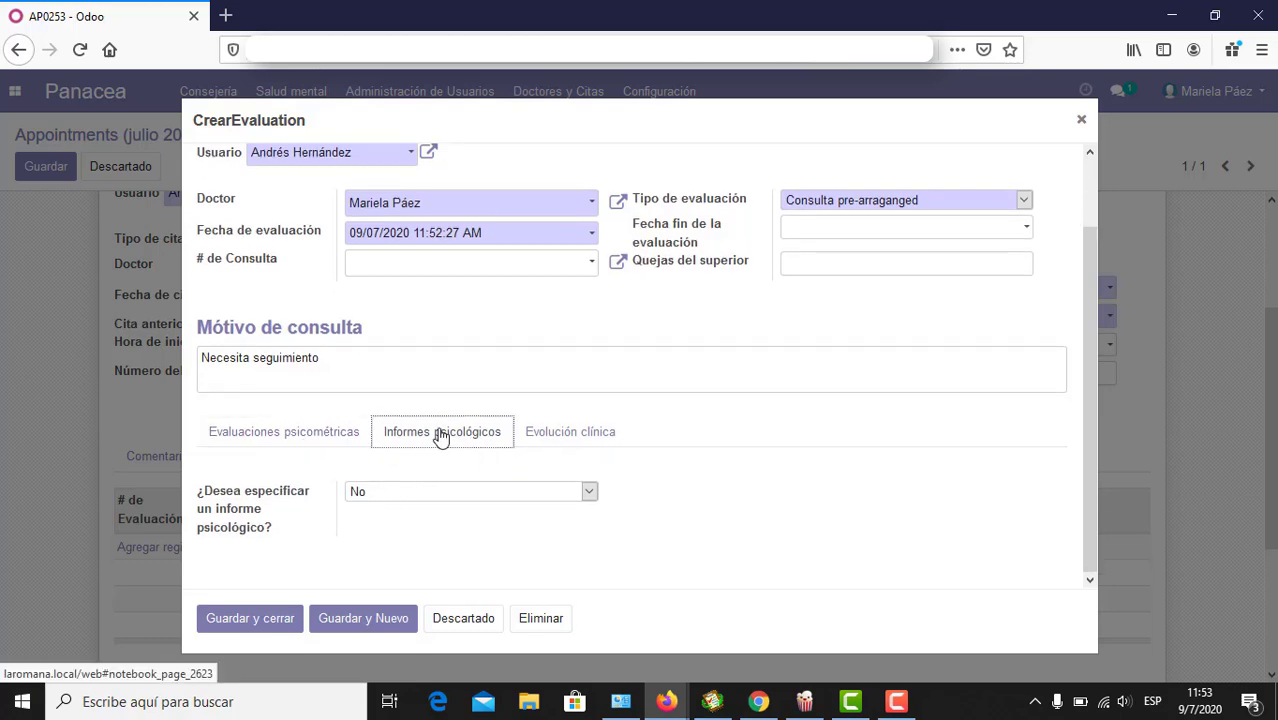
left_click(423, 495)
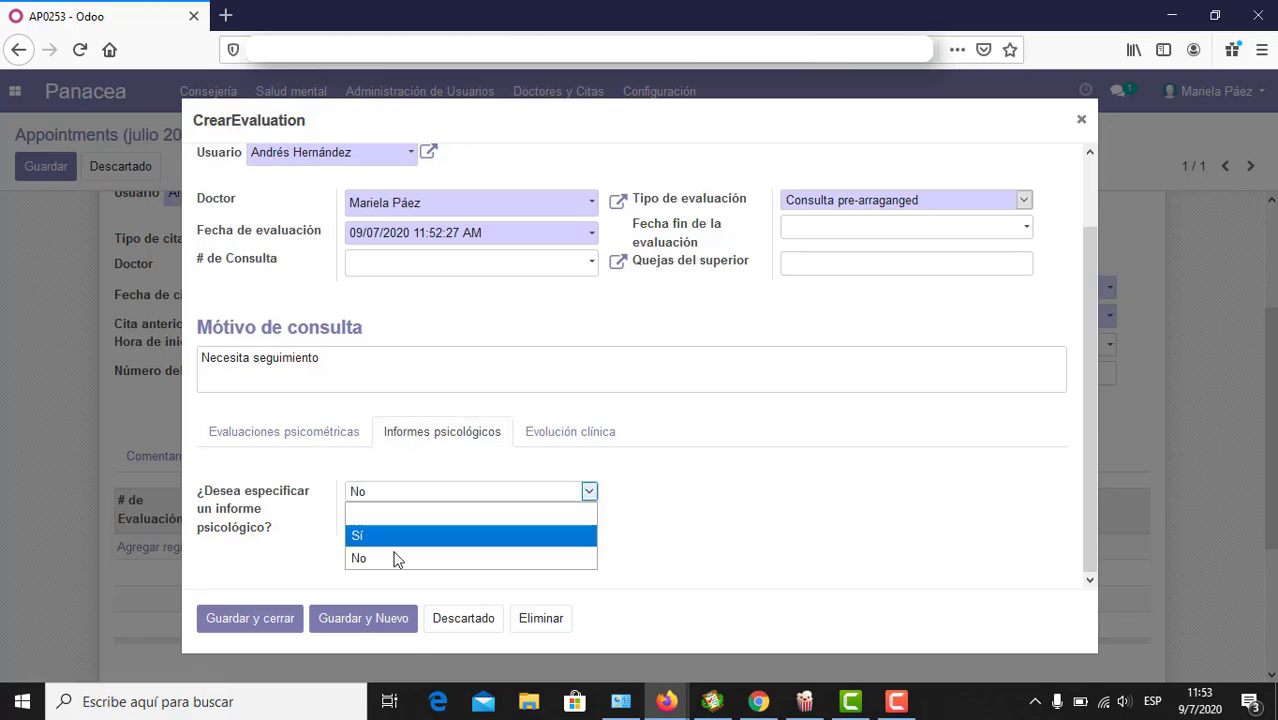
Step: Set the psychological report option to Sí and fill the applied batteries field with placeholder text
left_click(433, 495)
left_click(416, 536)
scroll(647, 509, "down", 5)
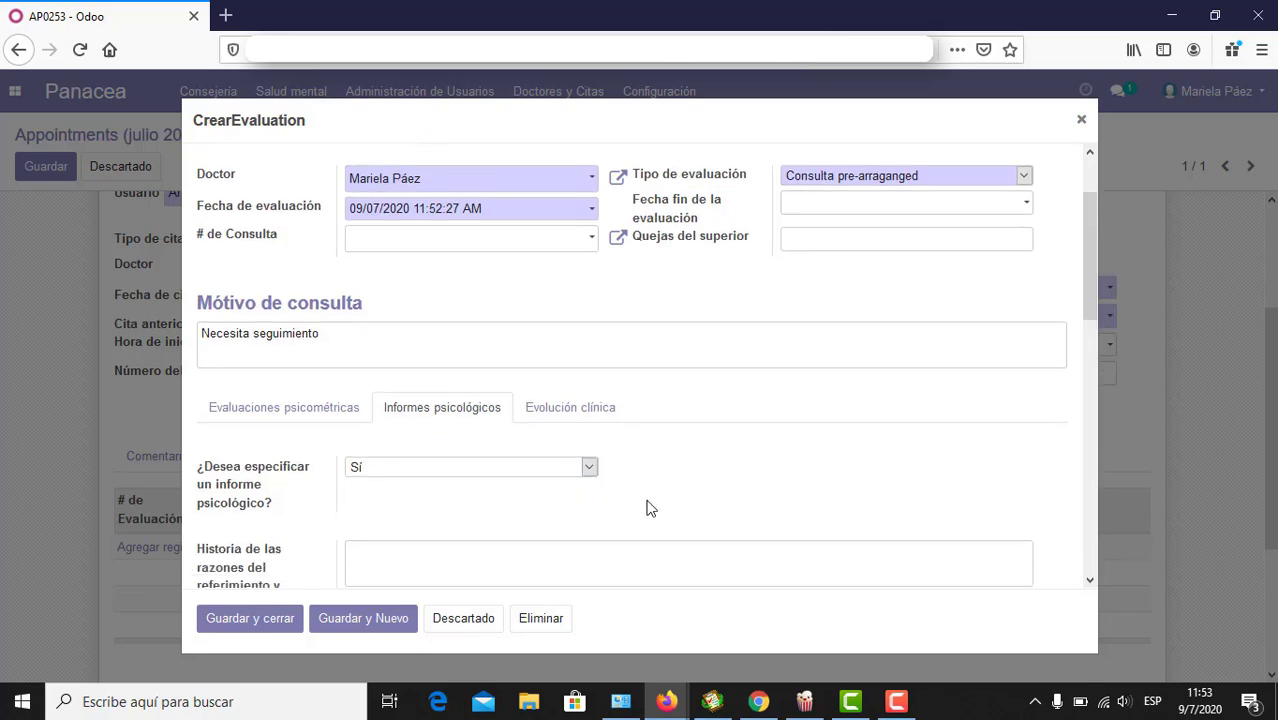
scroll(648, 500, "down", 3)
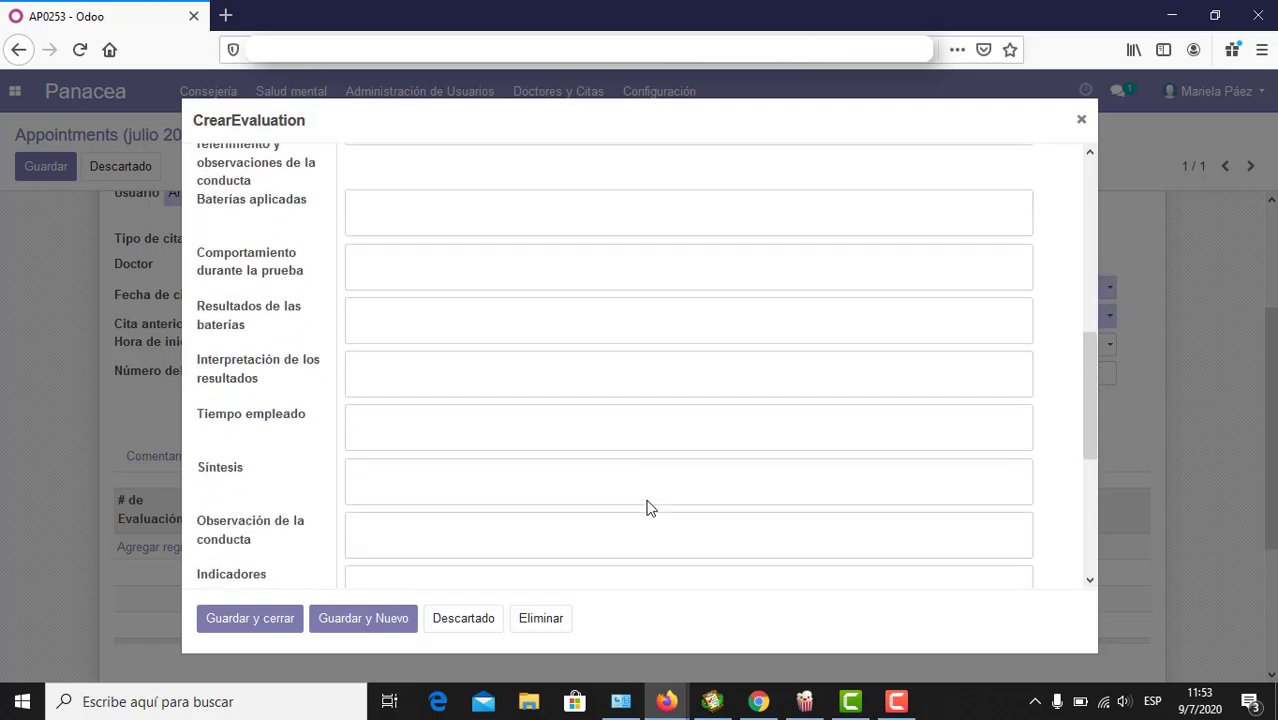
scroll(648, 500, "up", 2)
scroll(648, 500, "up", 2)
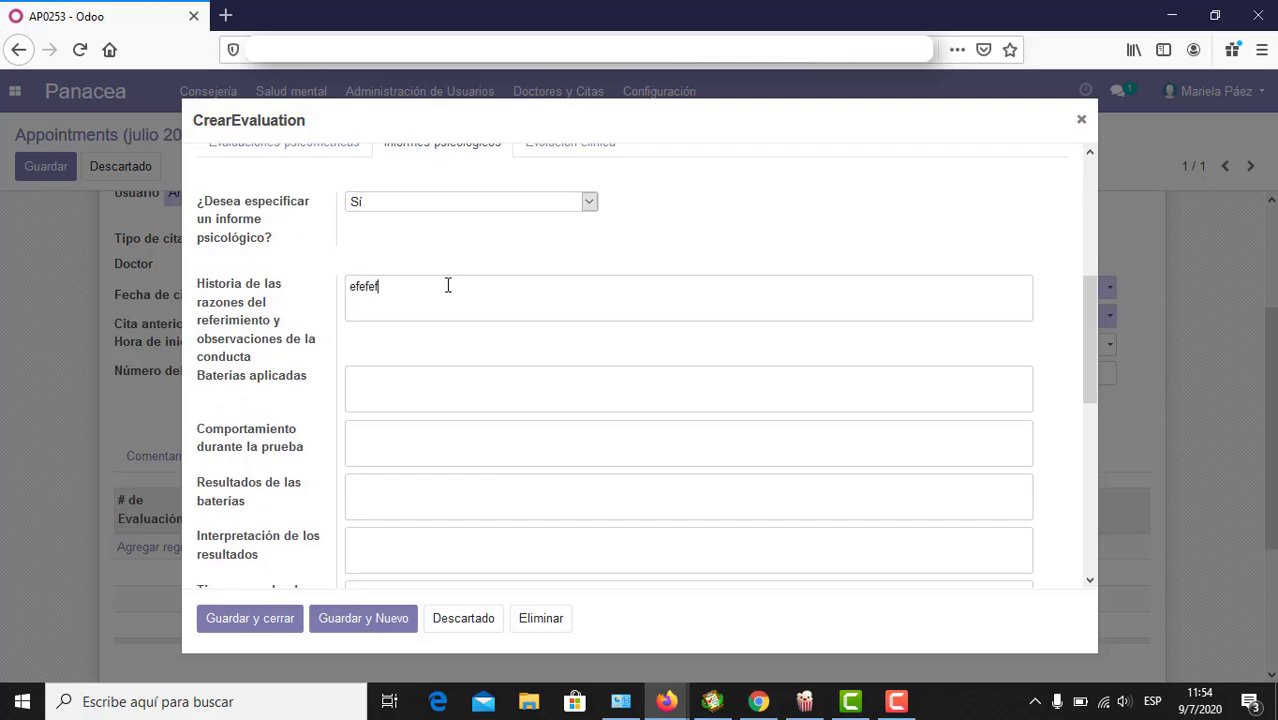
left_click(468, 392)
type("okvfewoj")
type("ekf")
type("erfwef")
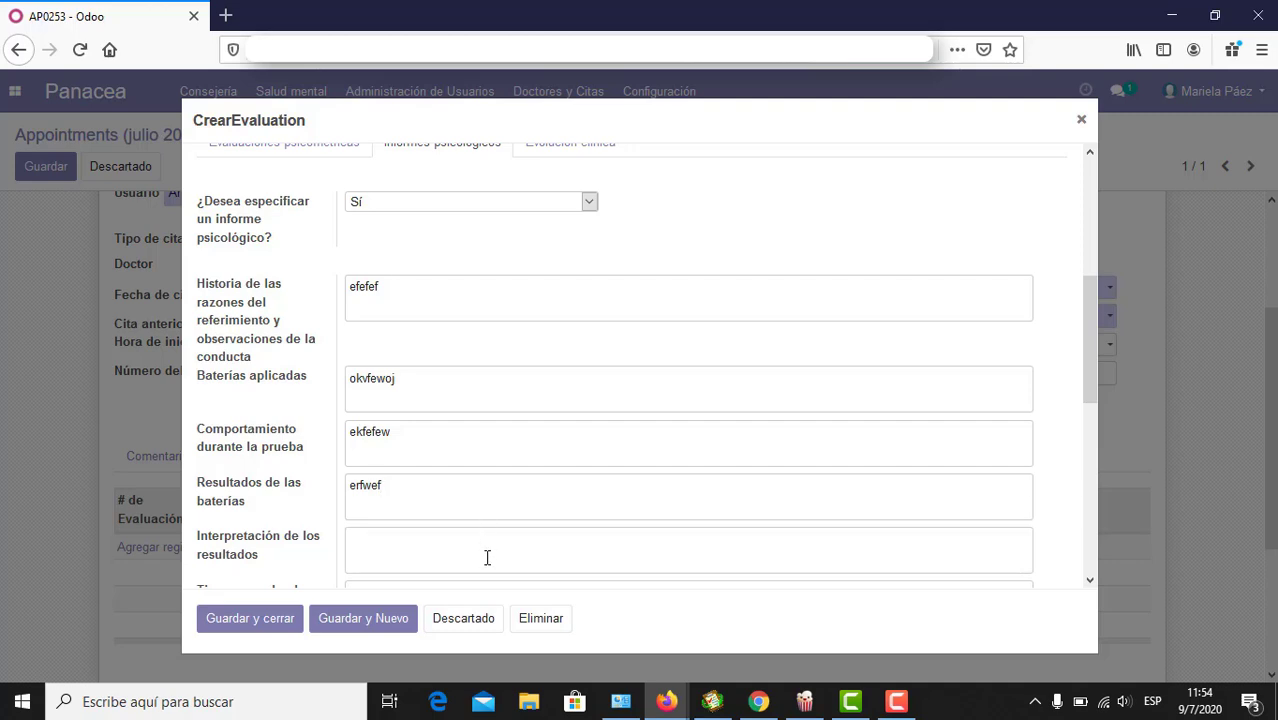
Step: Fill 'Entregado y explicado a' with the patient's name and 'Por' with the signer's name
scroll(487, 557, "down", 5)
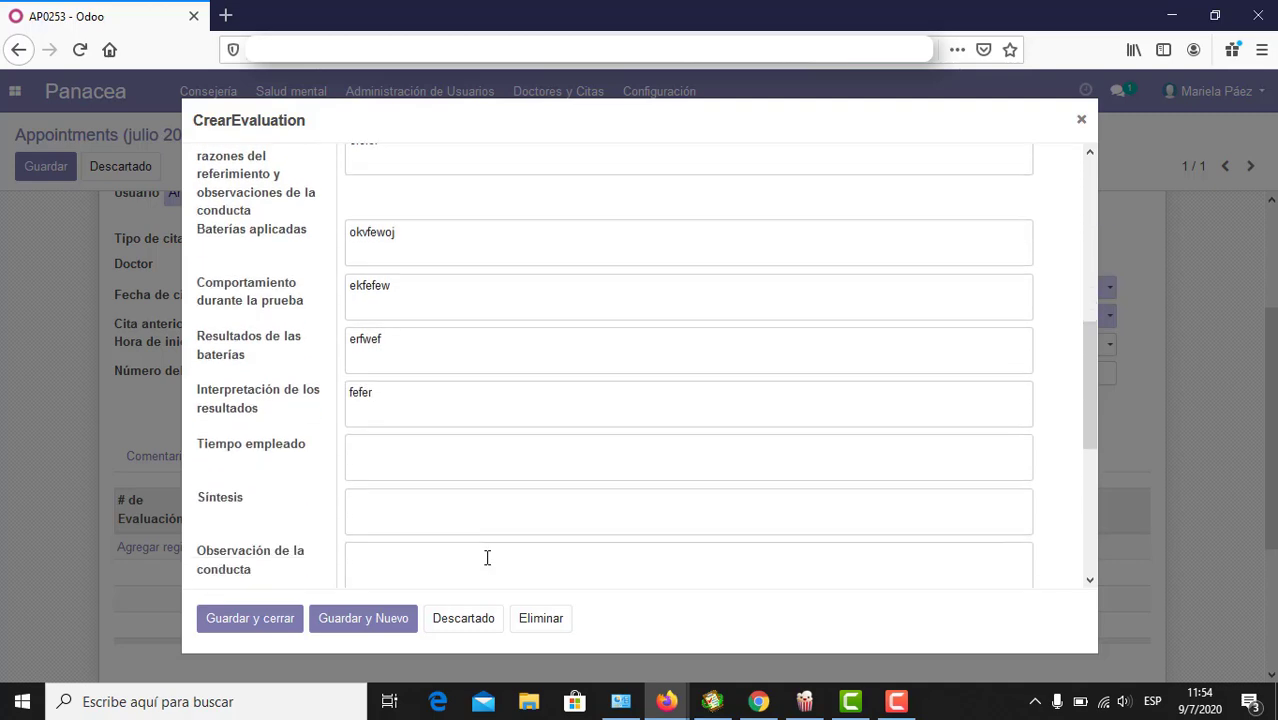
scroll(487, 566, "down", 2)
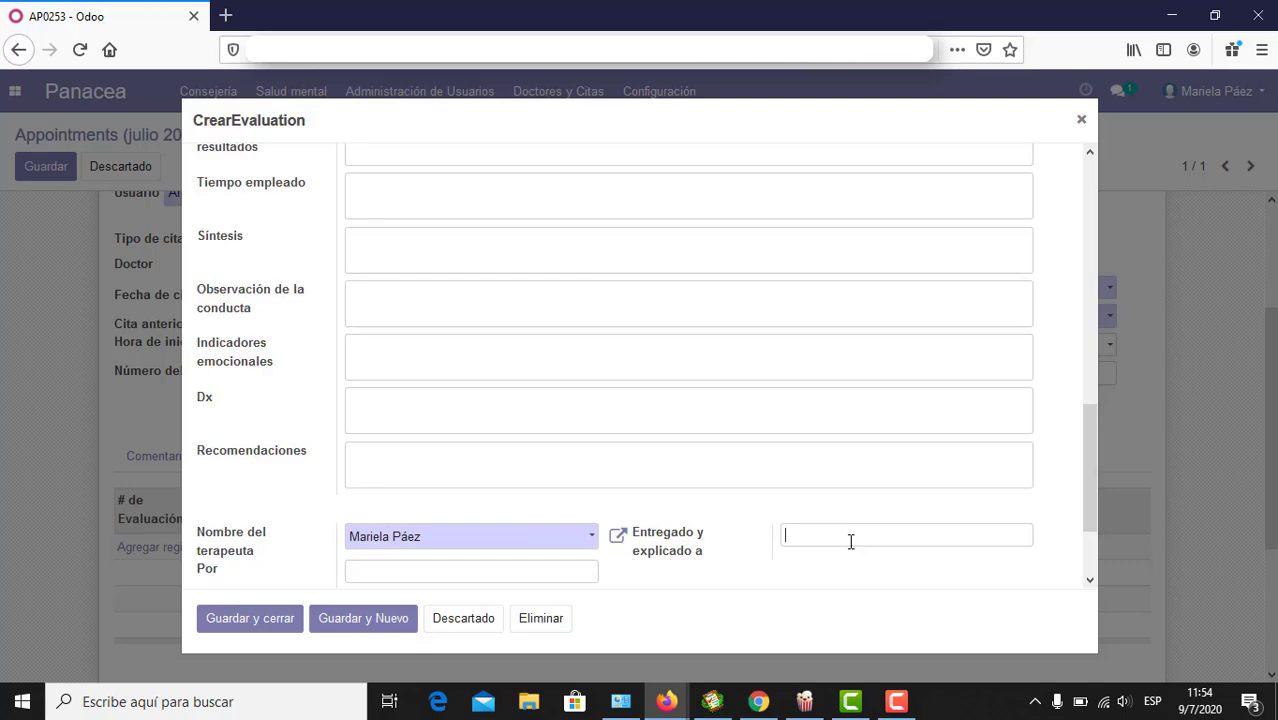
scroll(851, 541, "down", 1)
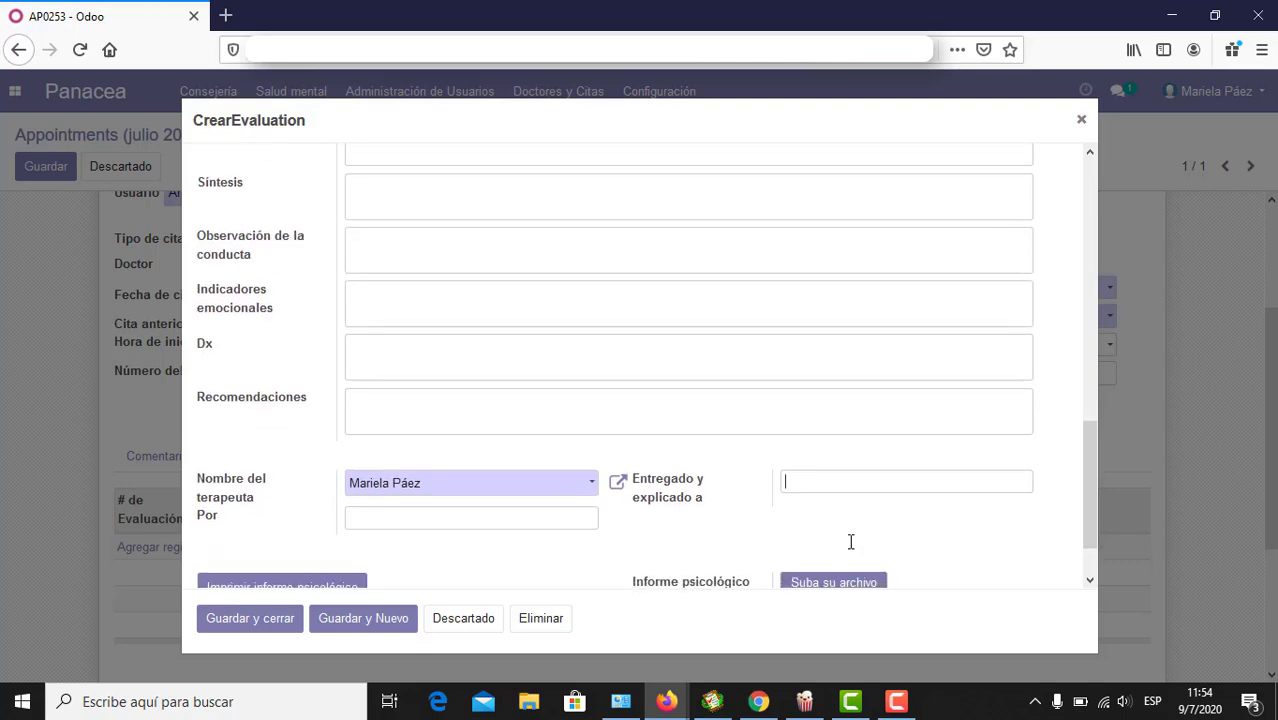
left_click(574, 518)
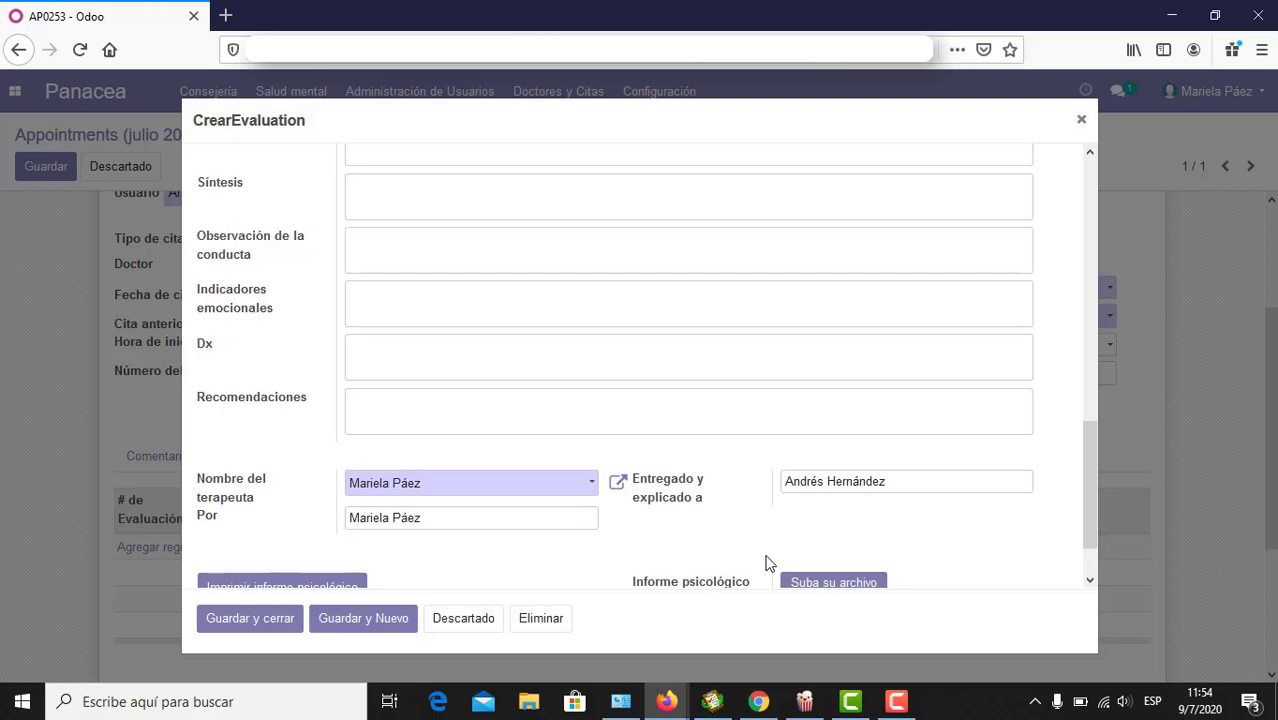
scroll(765, 562, "down", 2)
scroll(765, 562, "up", 1)
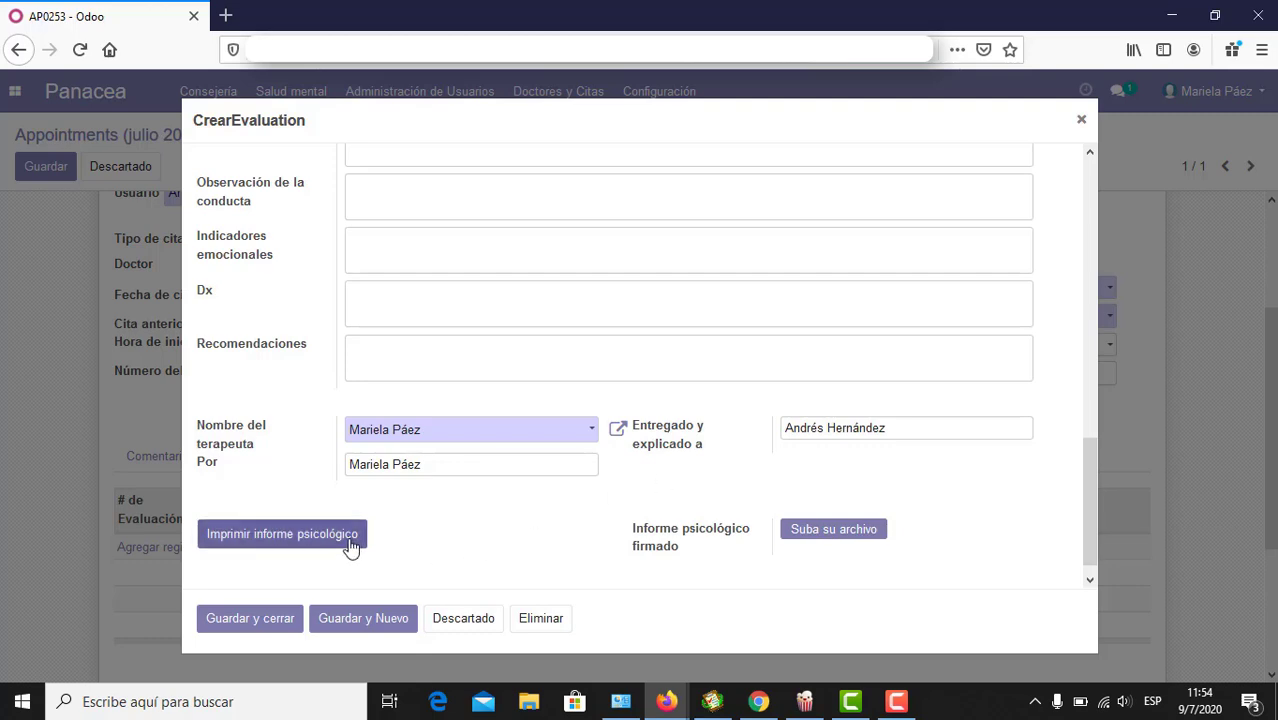
Step: Print the psychological report, open the PDF in Firefox, and review both pages
left_click(293, 540)
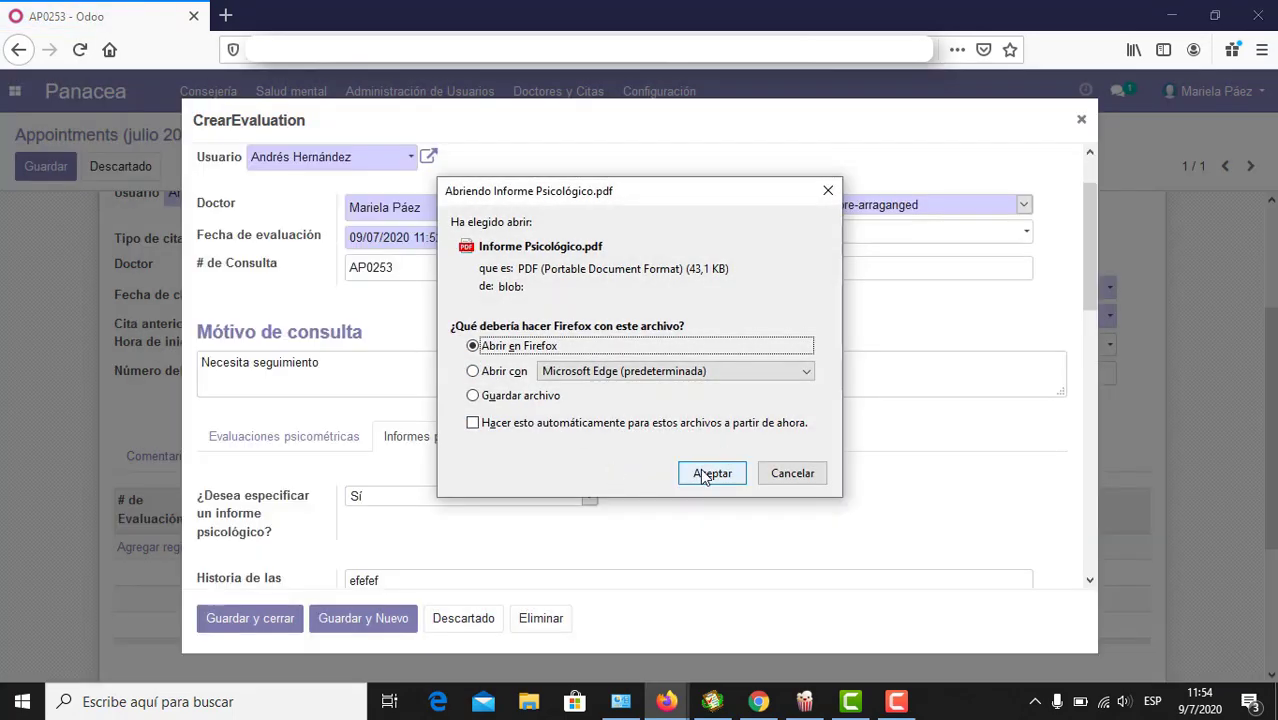
left_click(711, 473)
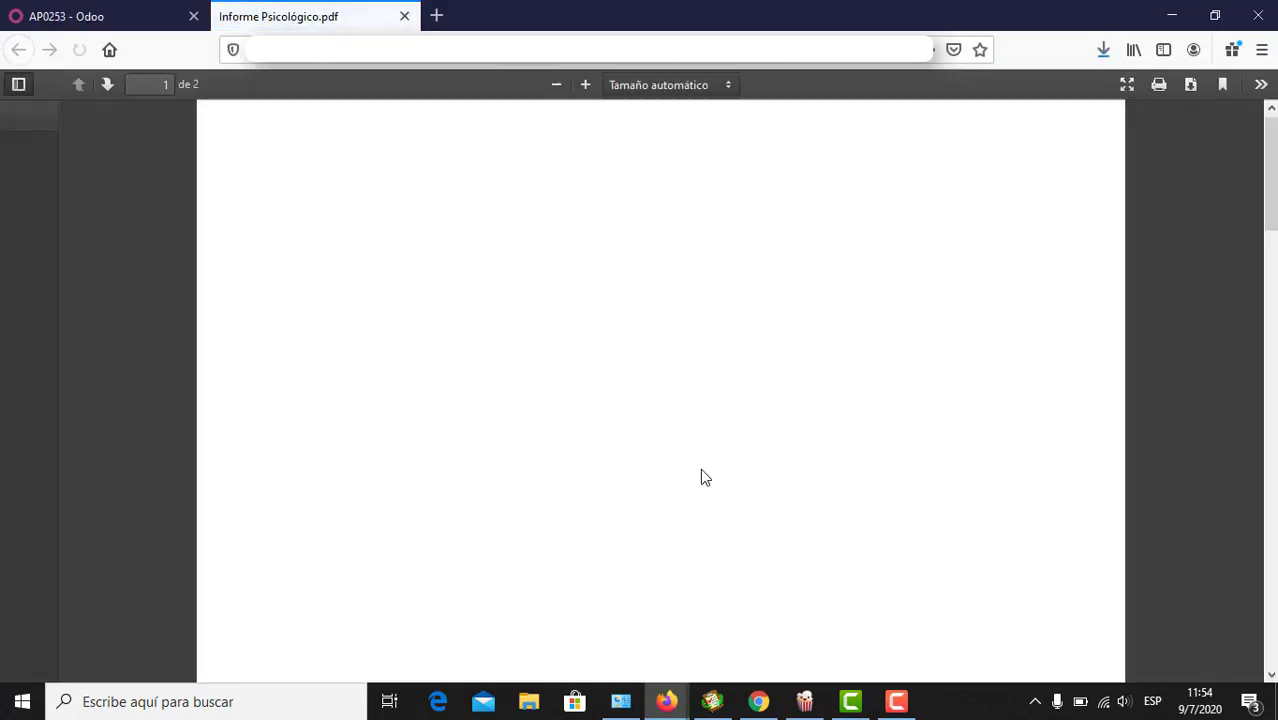
scroll(701, 471, "down", 5)
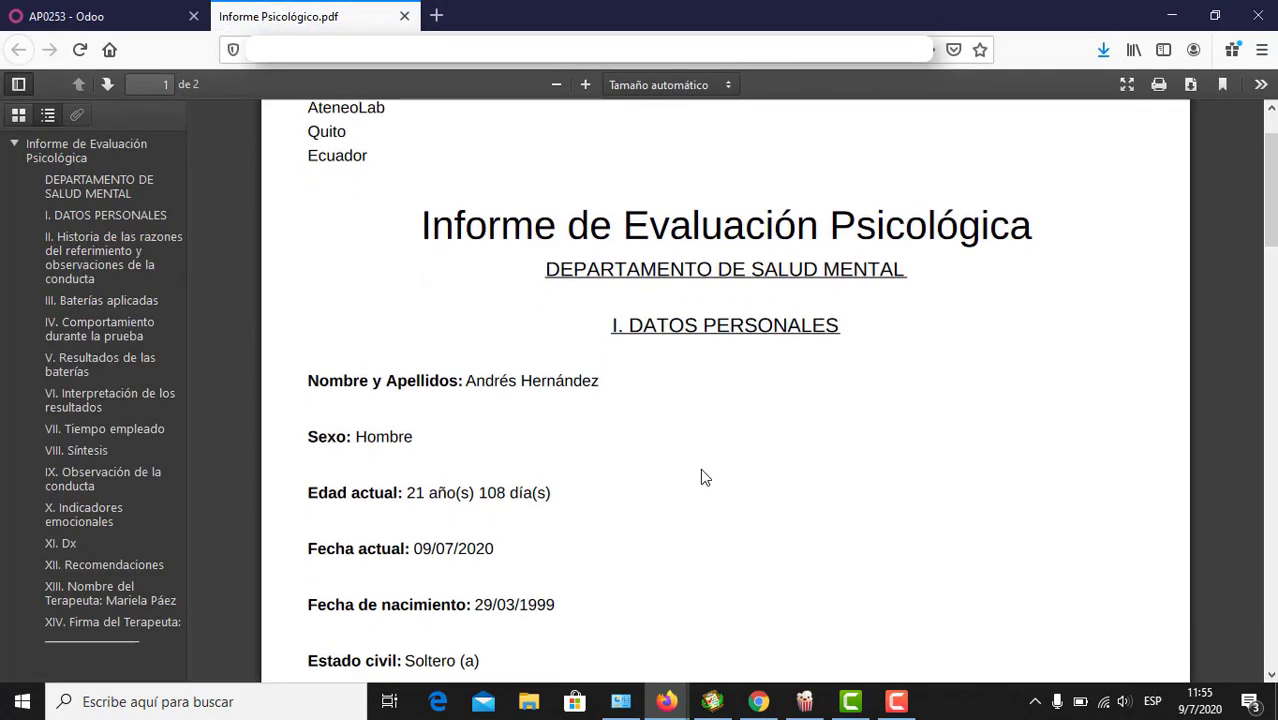
scroll(701, 471, "up", 3)
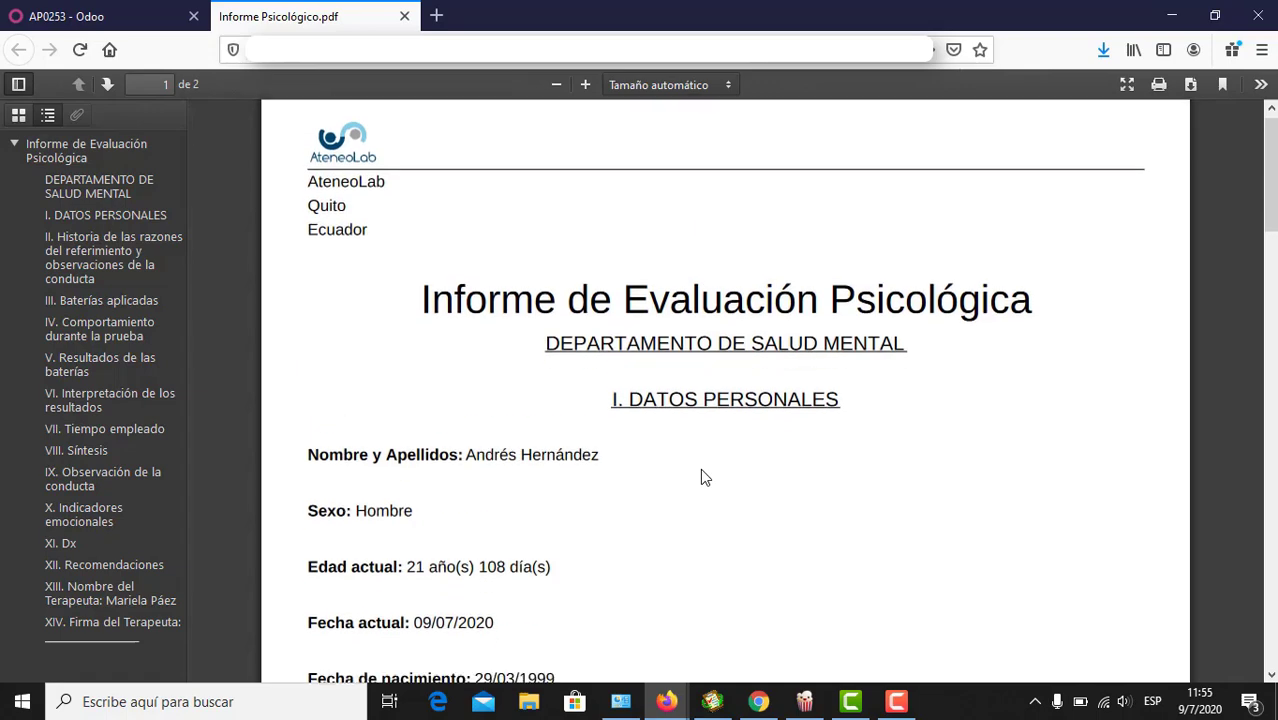
scroll(700, 477, "down", 15)
scroll(701, 477, "down", 5)
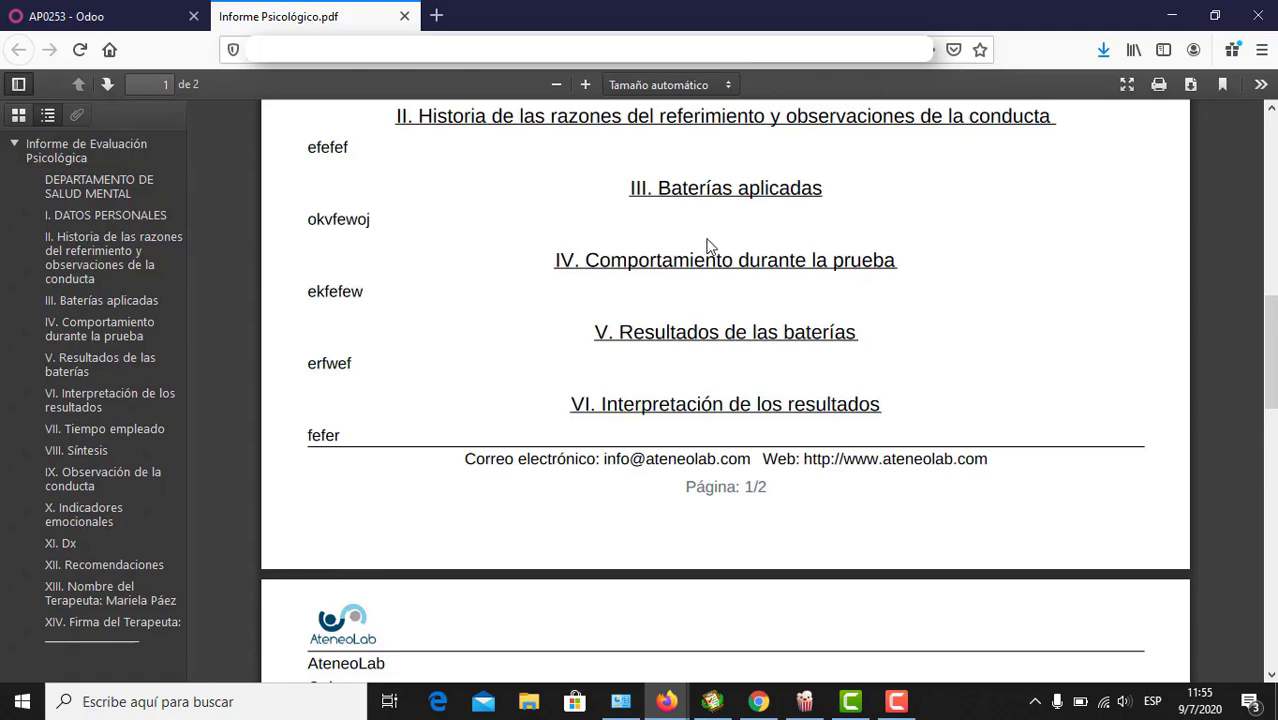
scroll(620, 288, "down", 4)
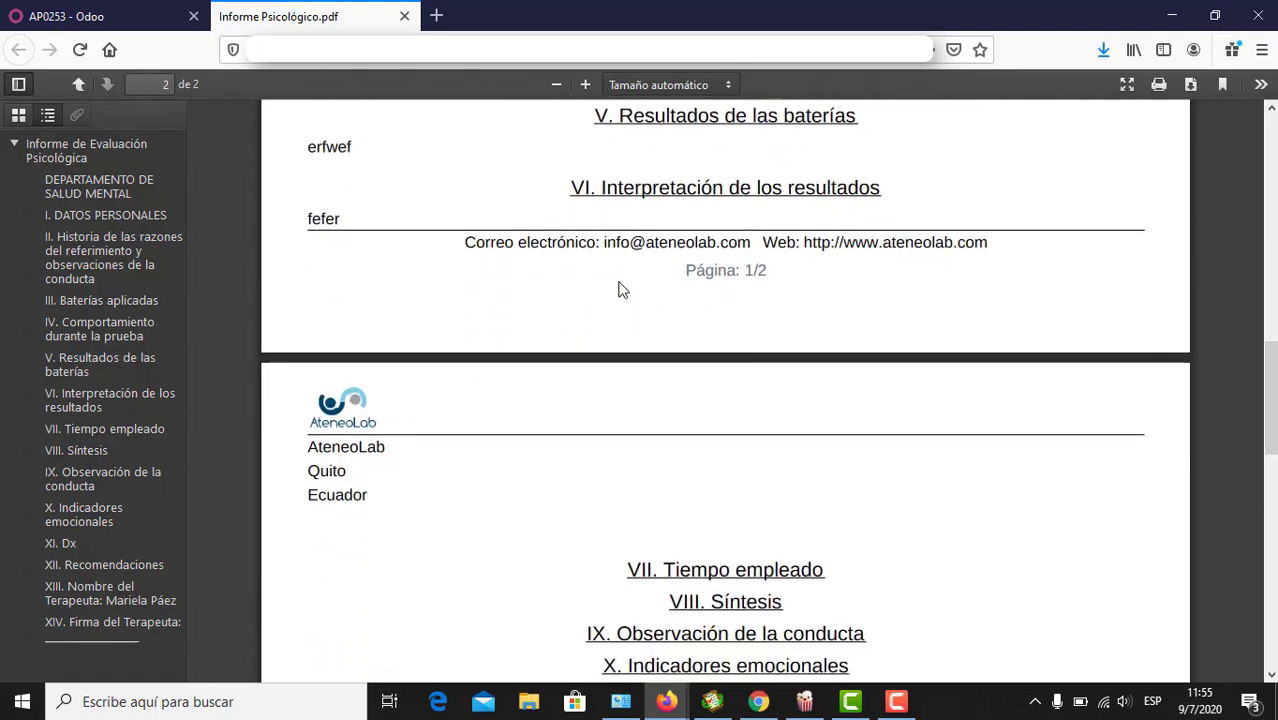
scroll(620, 288, "down", 10)
scroll(620, 288, "up", 3)
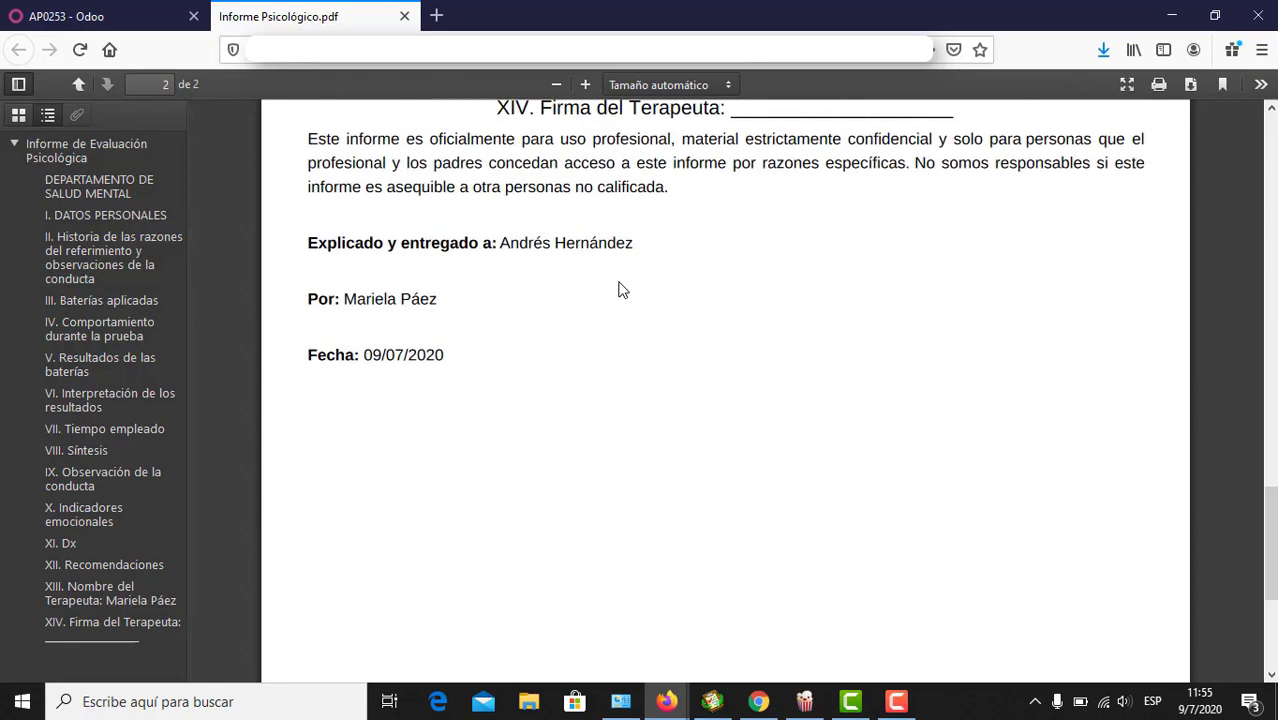
scroll(620, 288, "up", 1)
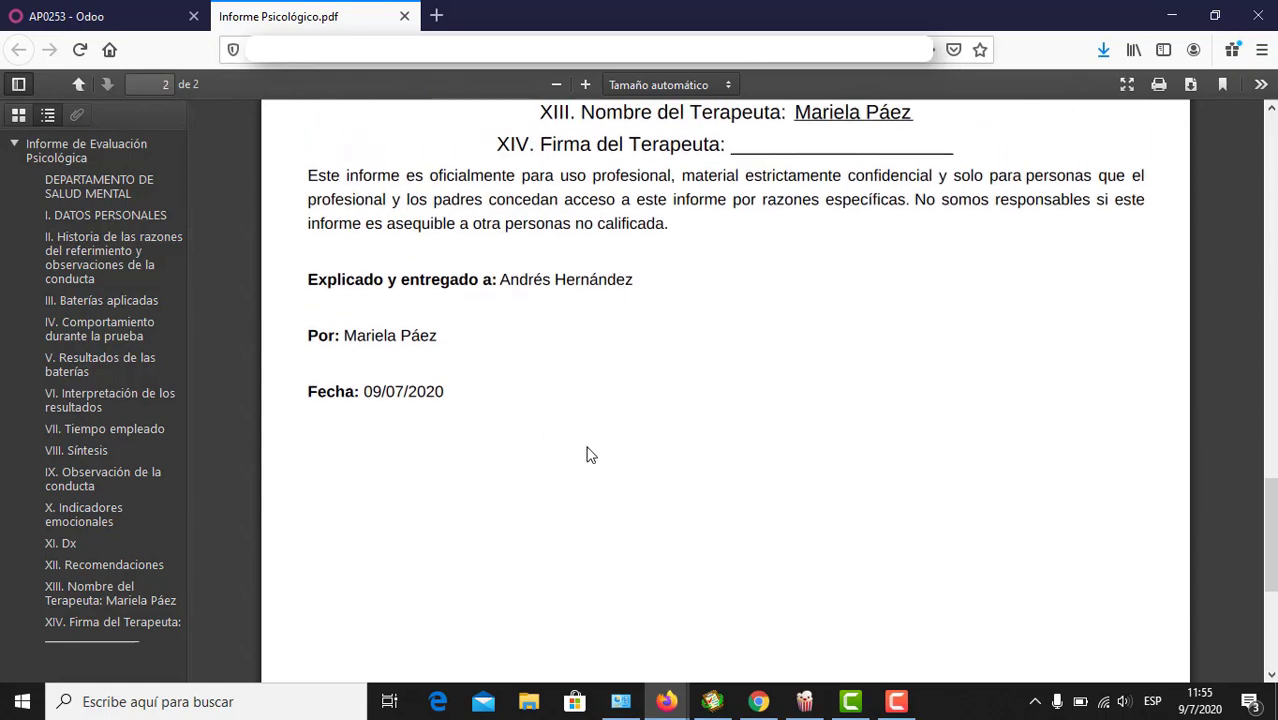
scroll(588, 455, "up", 1)
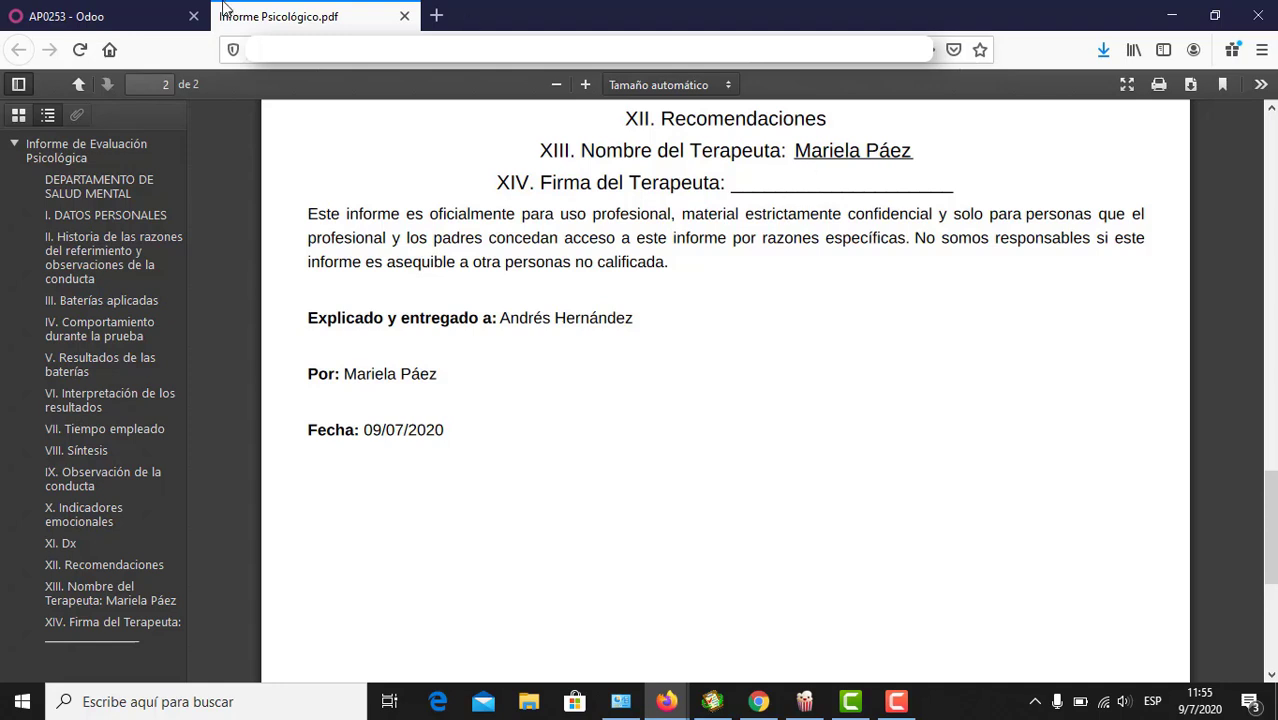
Step: Go back to the evaluation form, start the signed-report upload, then cancel it
left_click(152, 18)
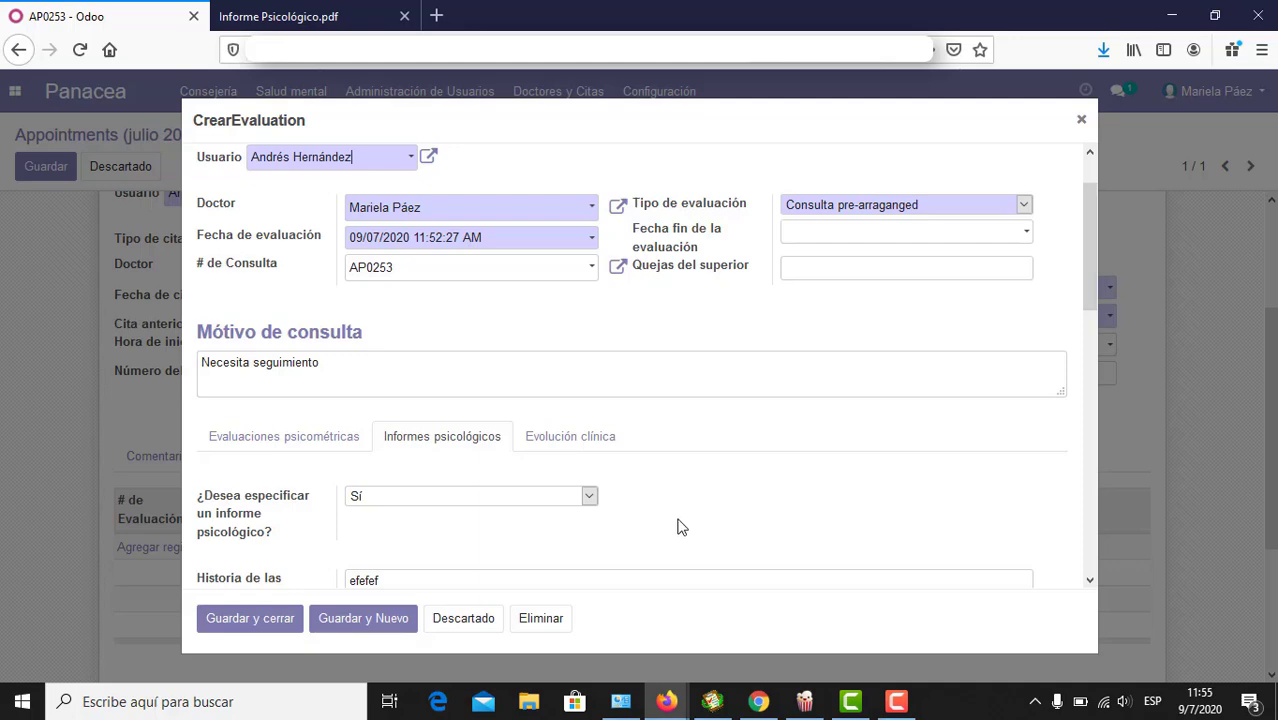
scroll(680, 527, "down", 4)
scroll(678, 525, "down", 5)
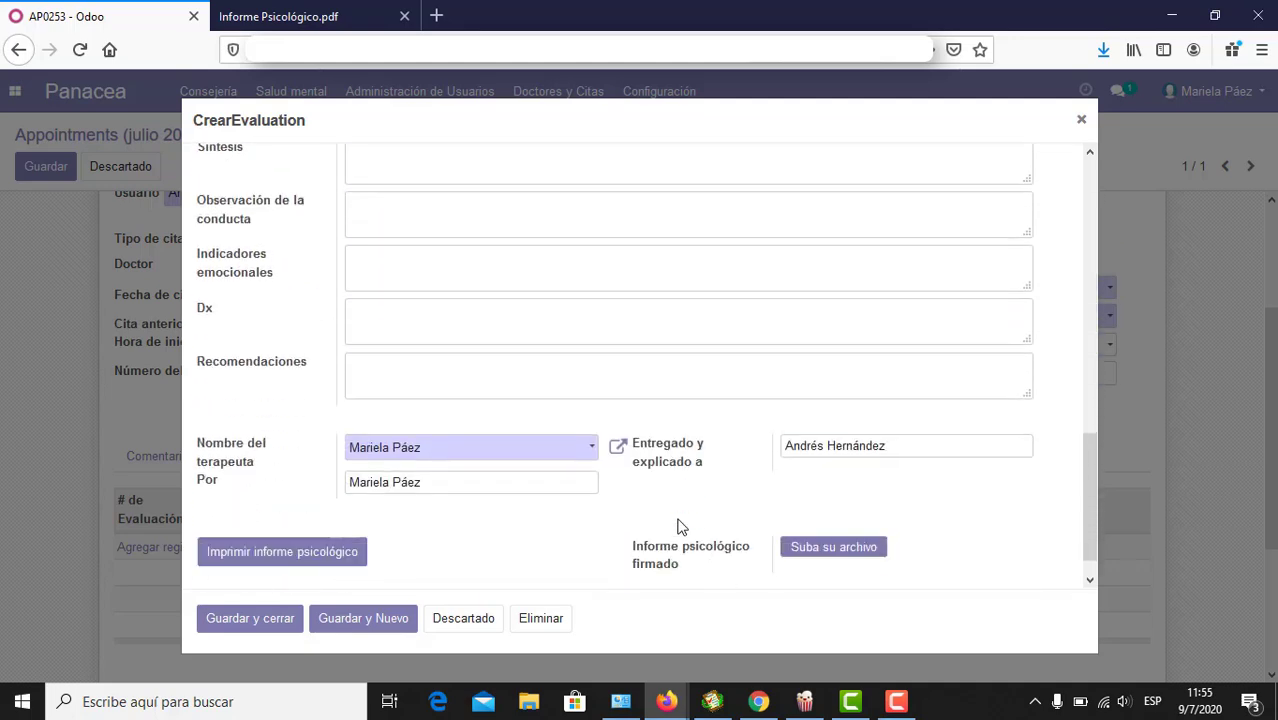
left_click(833, 510)
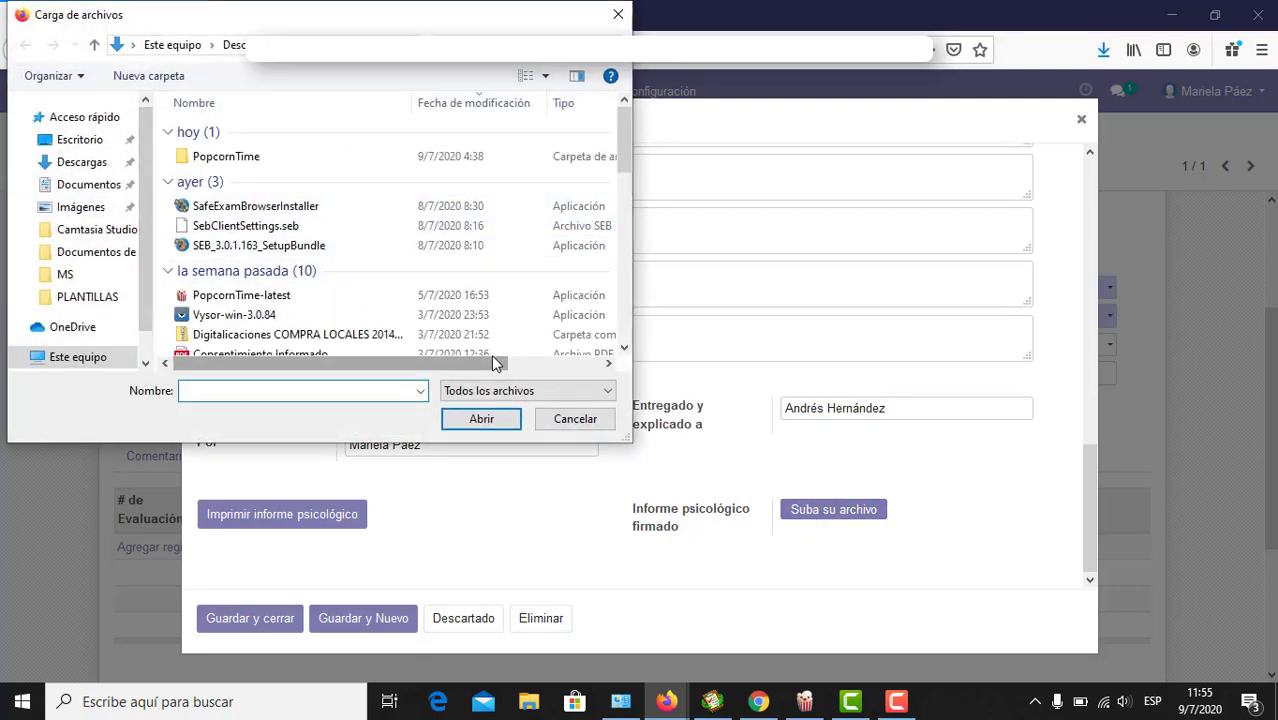
left_click(575, 418)
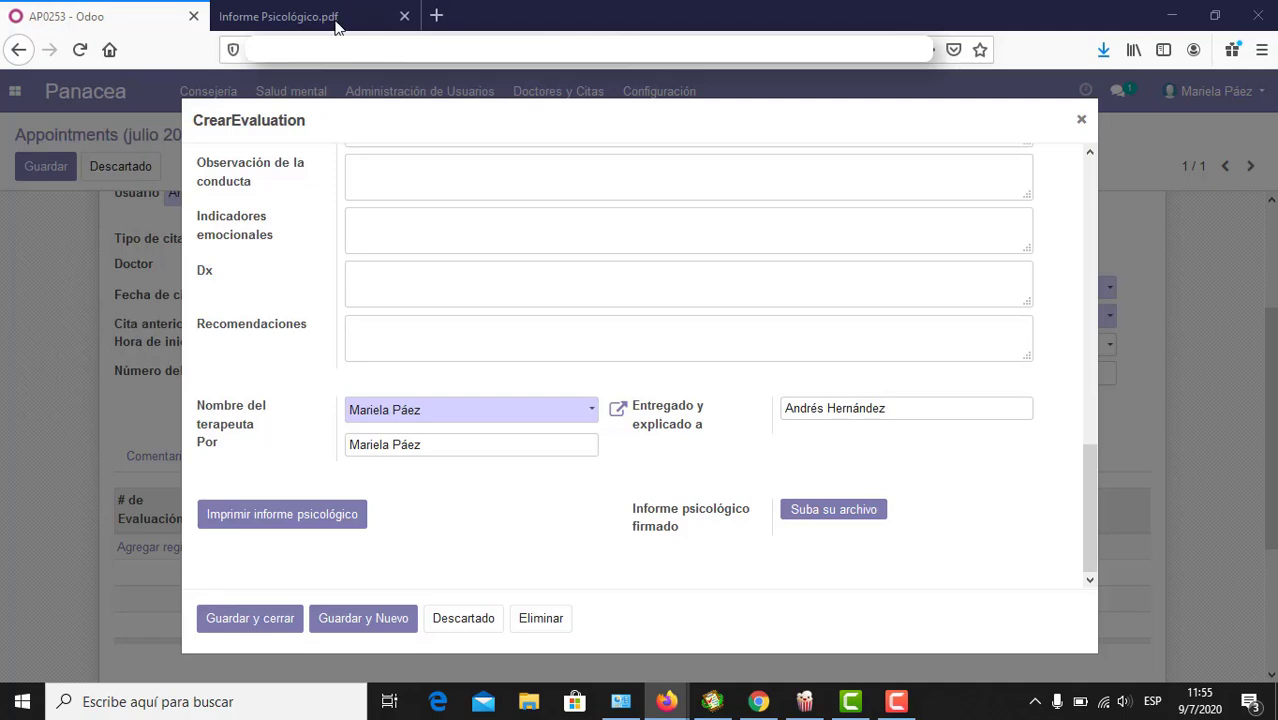
left_click(335, 25)
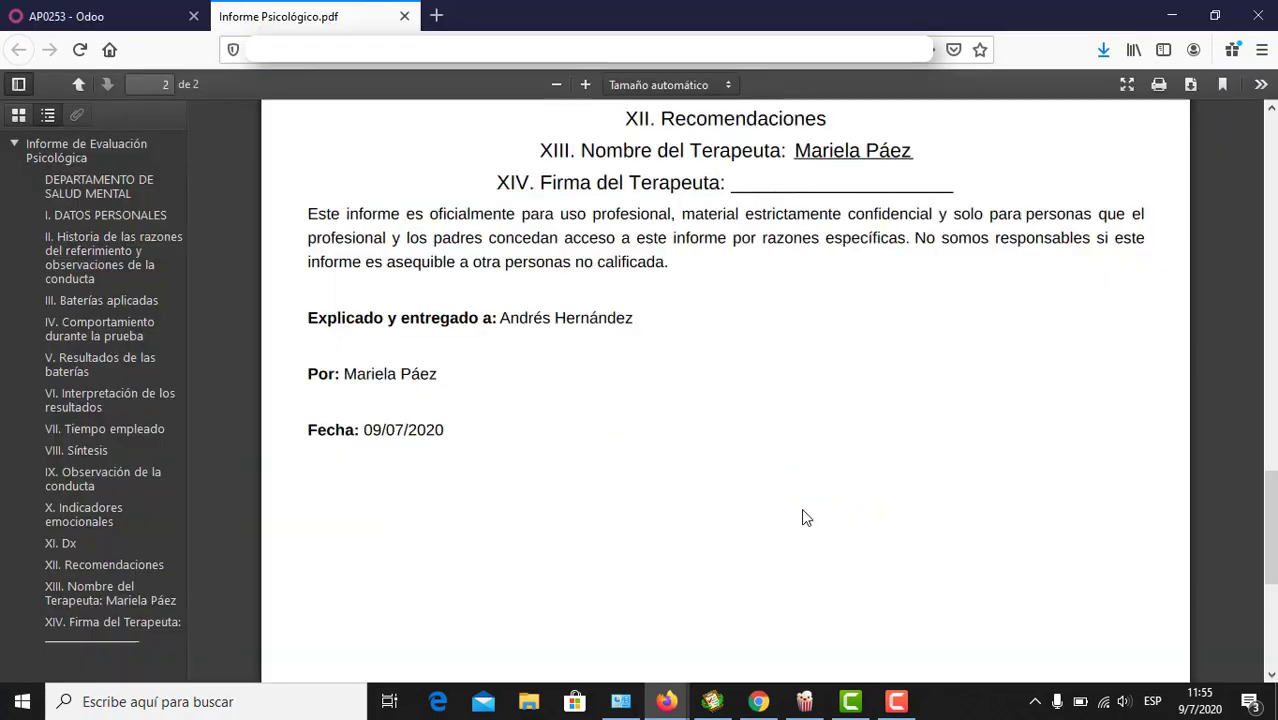
left_click(108, 8)
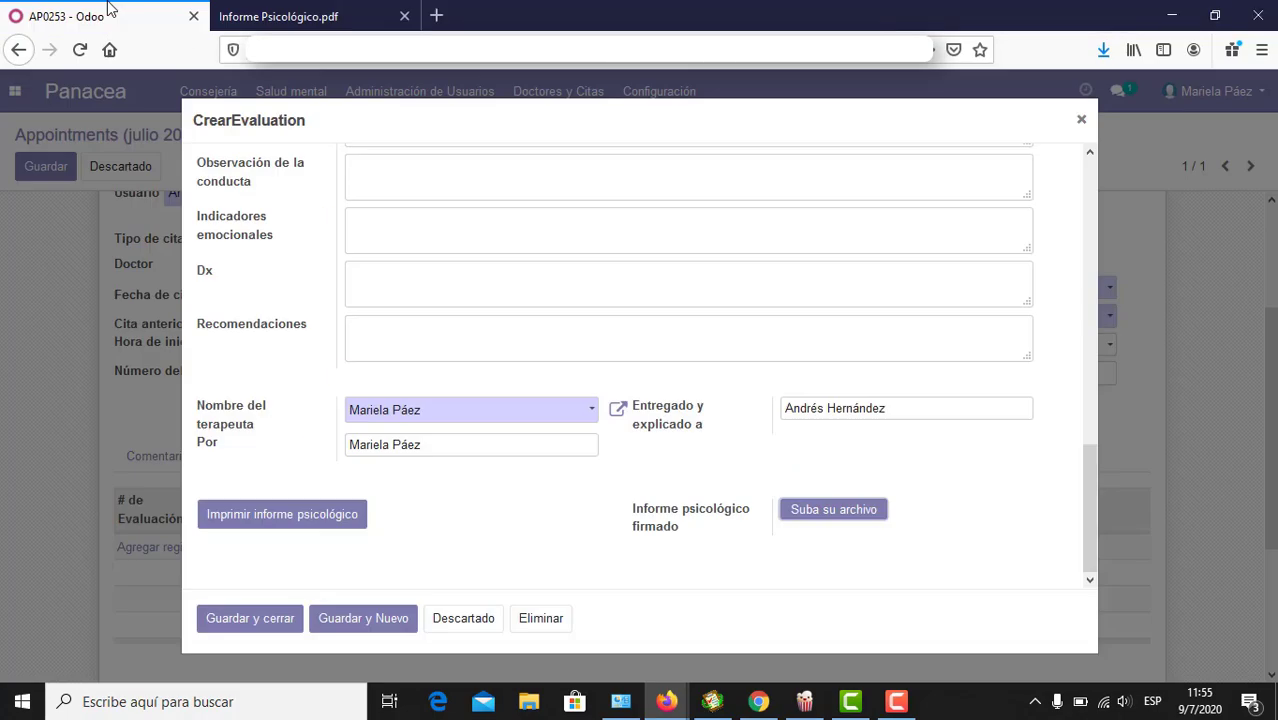
Step: Upload Consentimiento Informado.pdf from Descargas as the signed psychological report
left_click(812, 511)
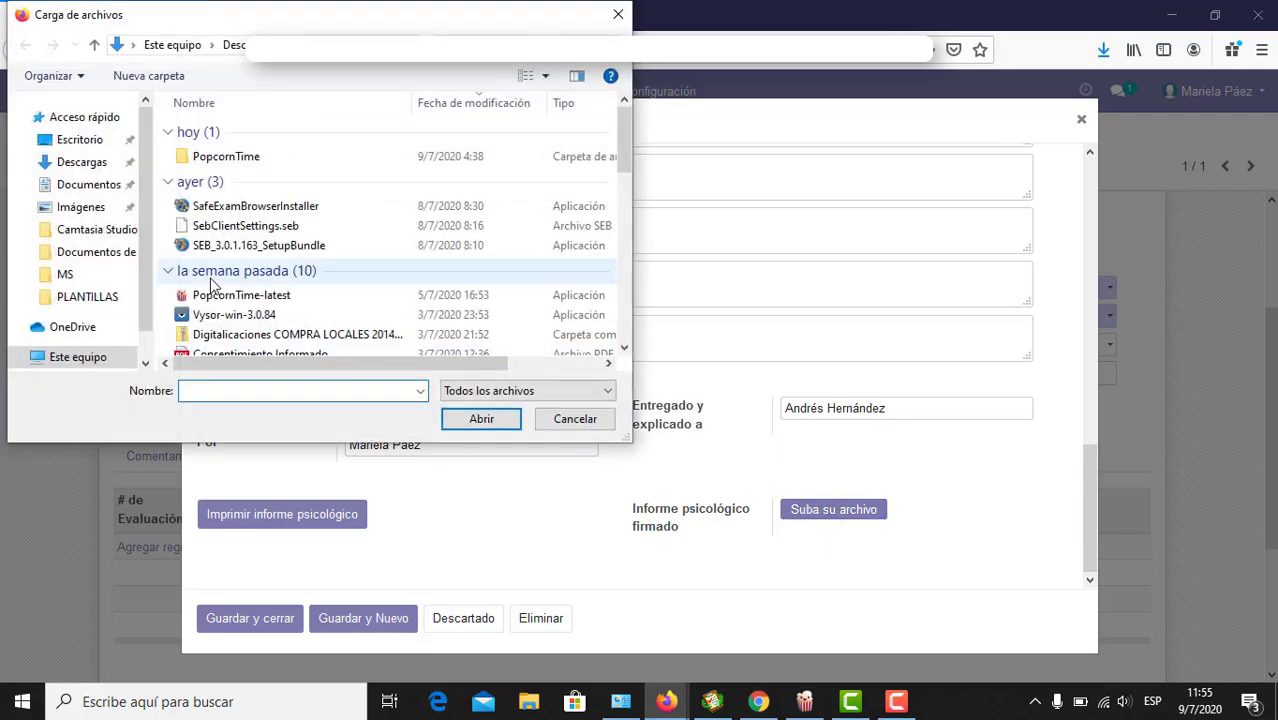
left_click(82, 165)
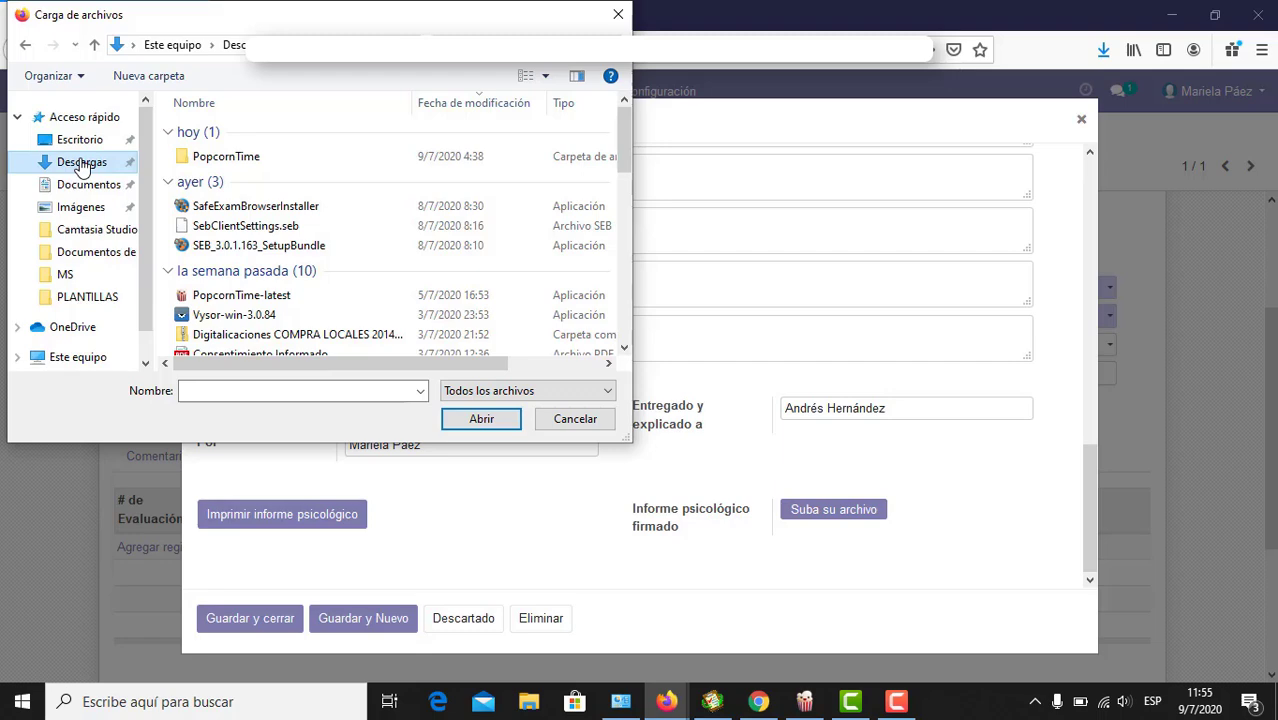
scroll(285, 290, "down", 2)
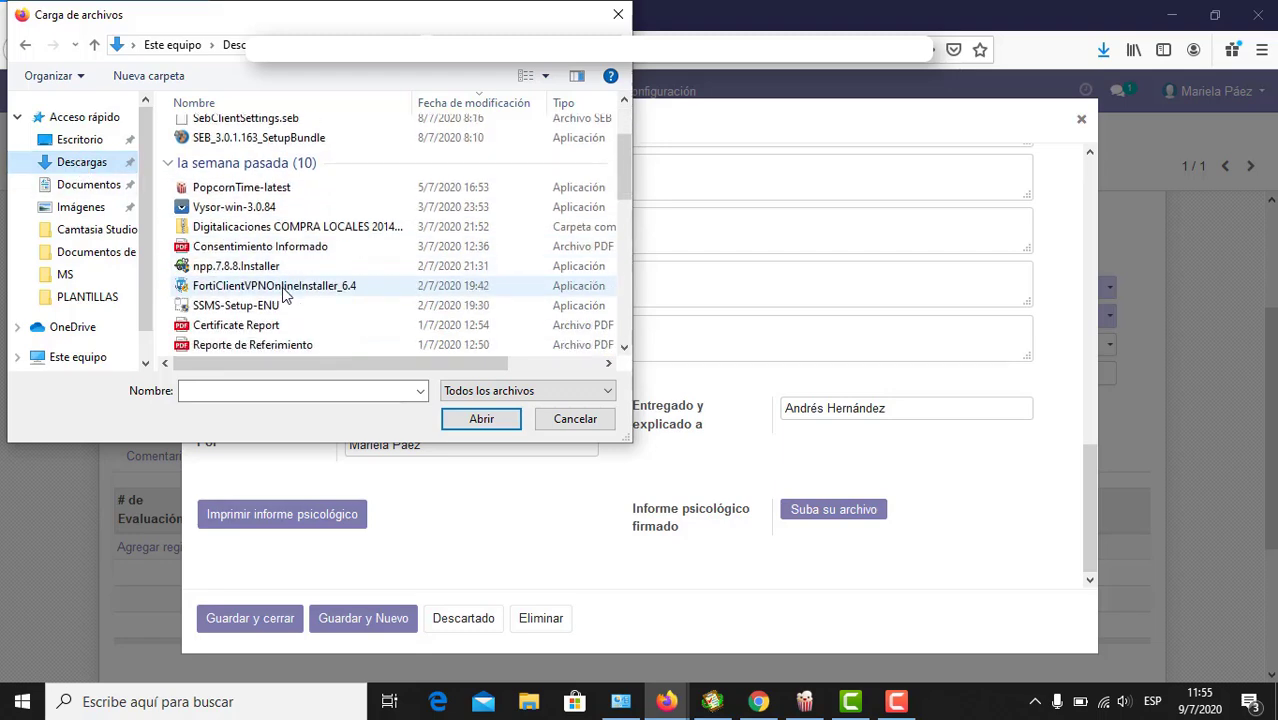
left_click(290, 248)
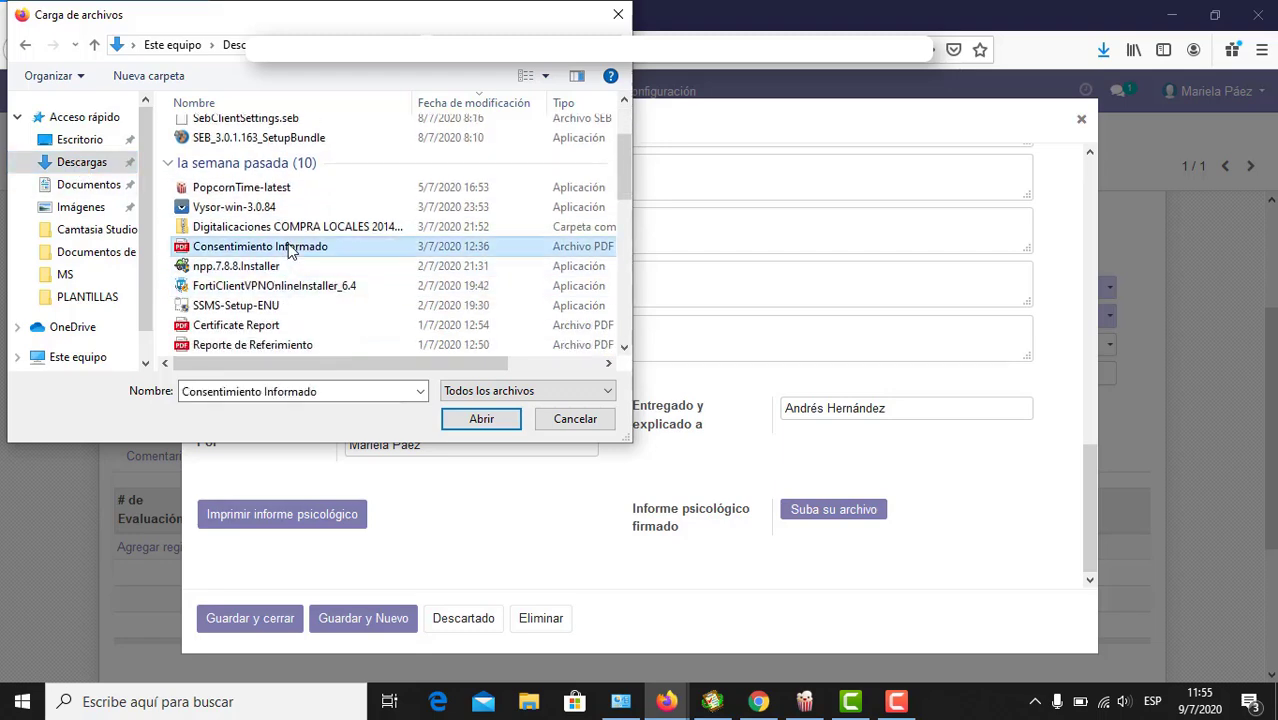
left_click(478, 419)
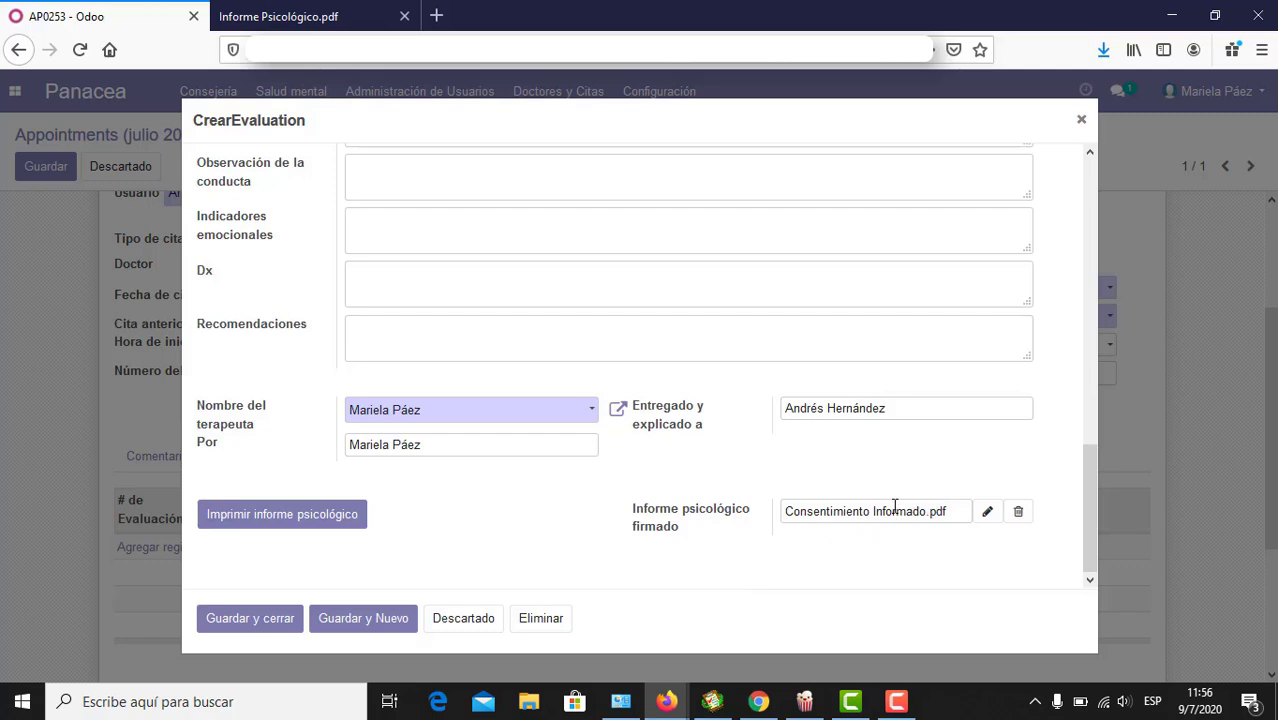
scroll(895, 505, "up", 10)
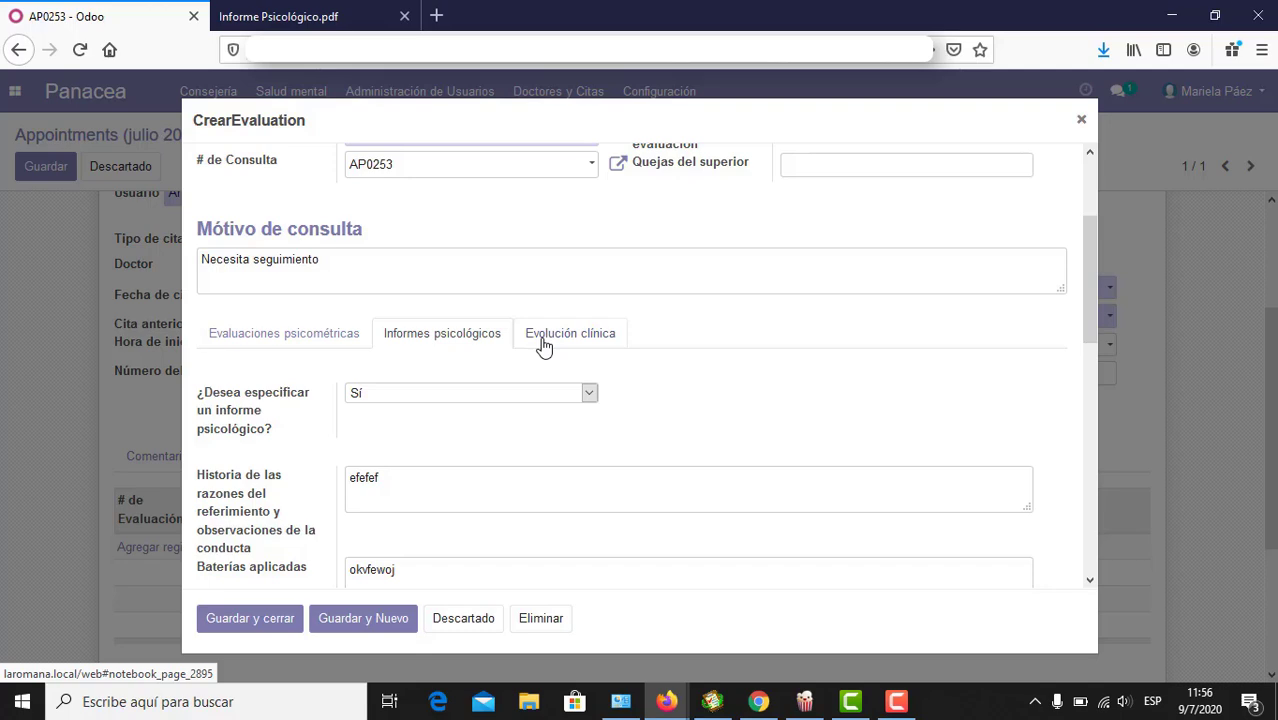
Step: Enable clinical evolution (Sí) and select Consulta #1 as the consultation
left_click(543, 342)
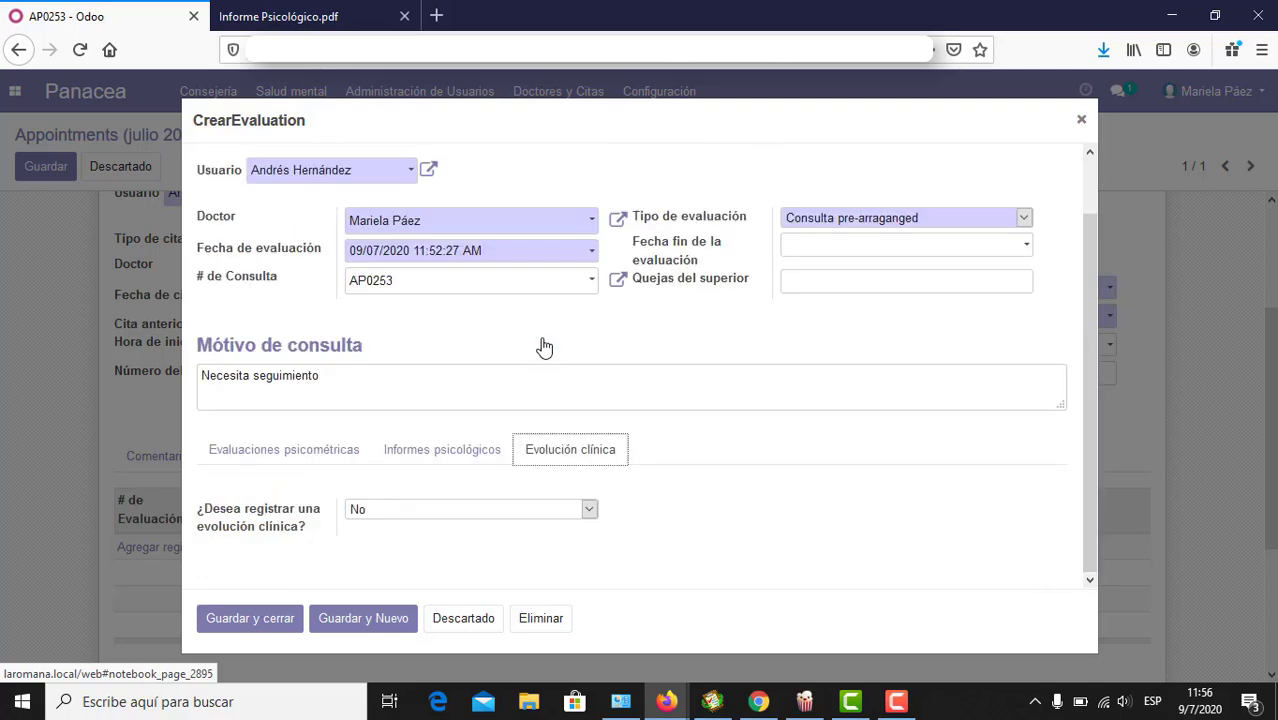
left_click(558, 514)
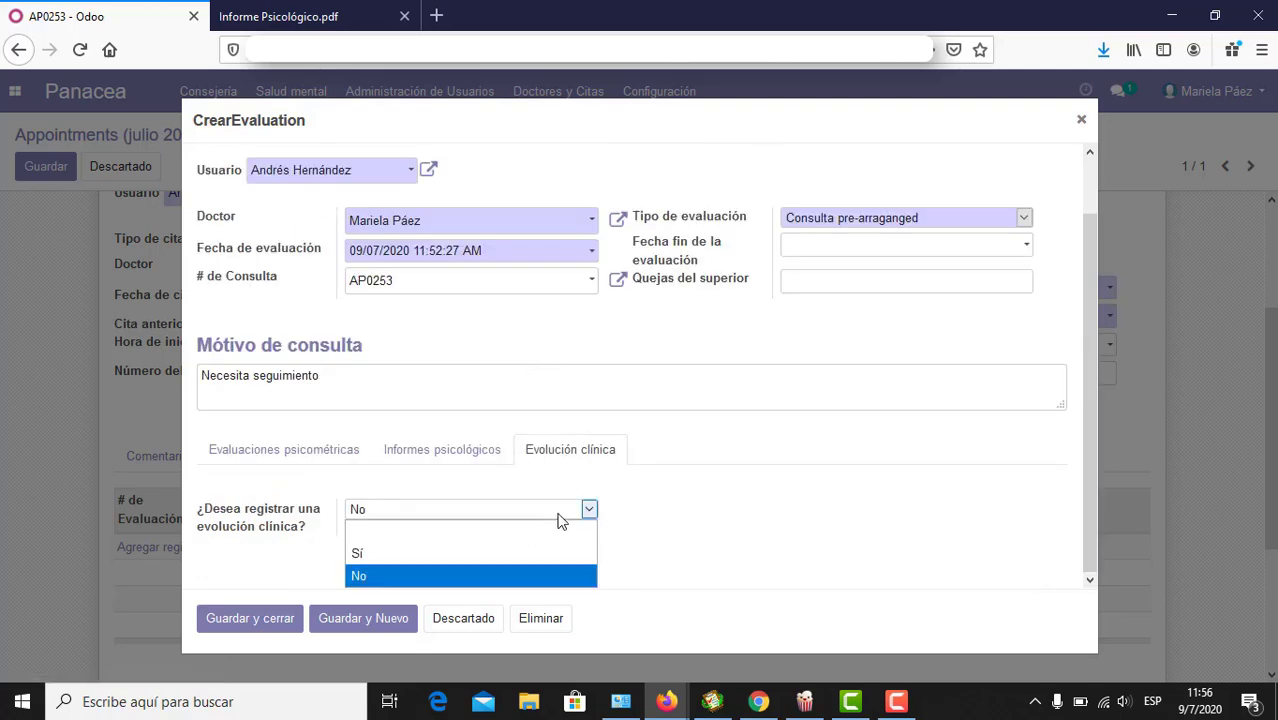
left_click(508, 554)
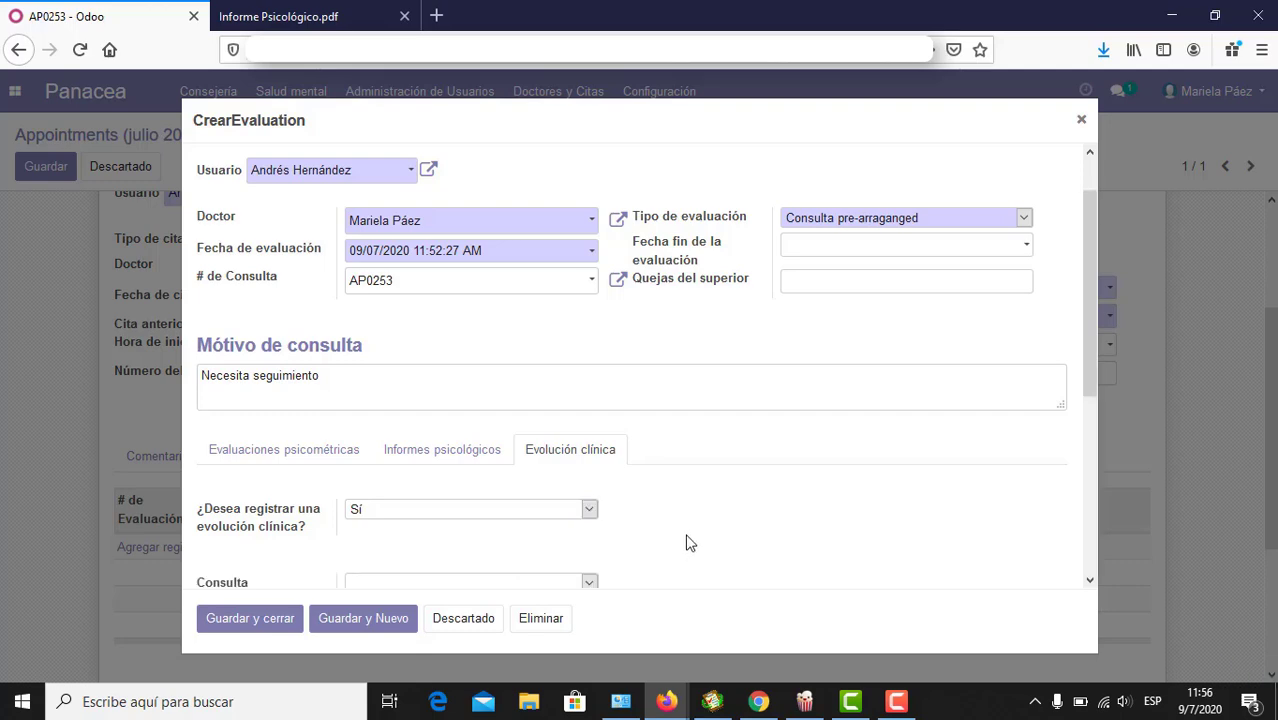
scroll(686, 543, "down", 3)
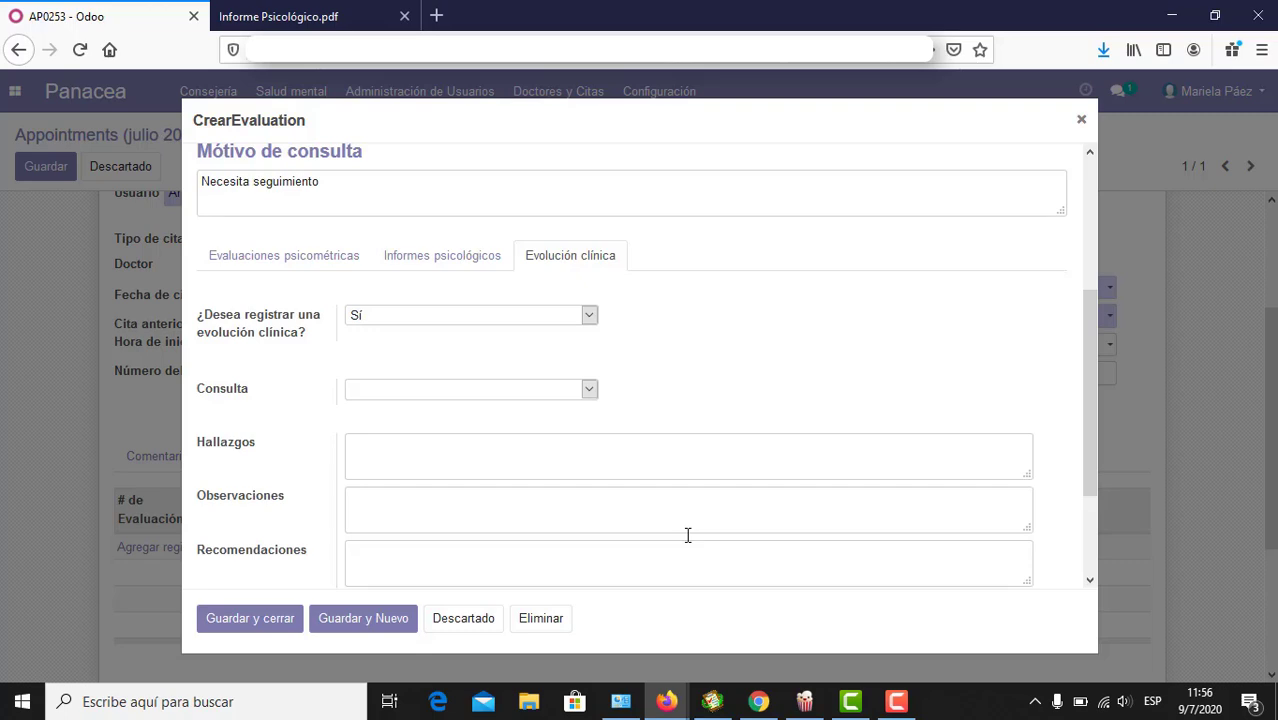
left_click(485, 392)
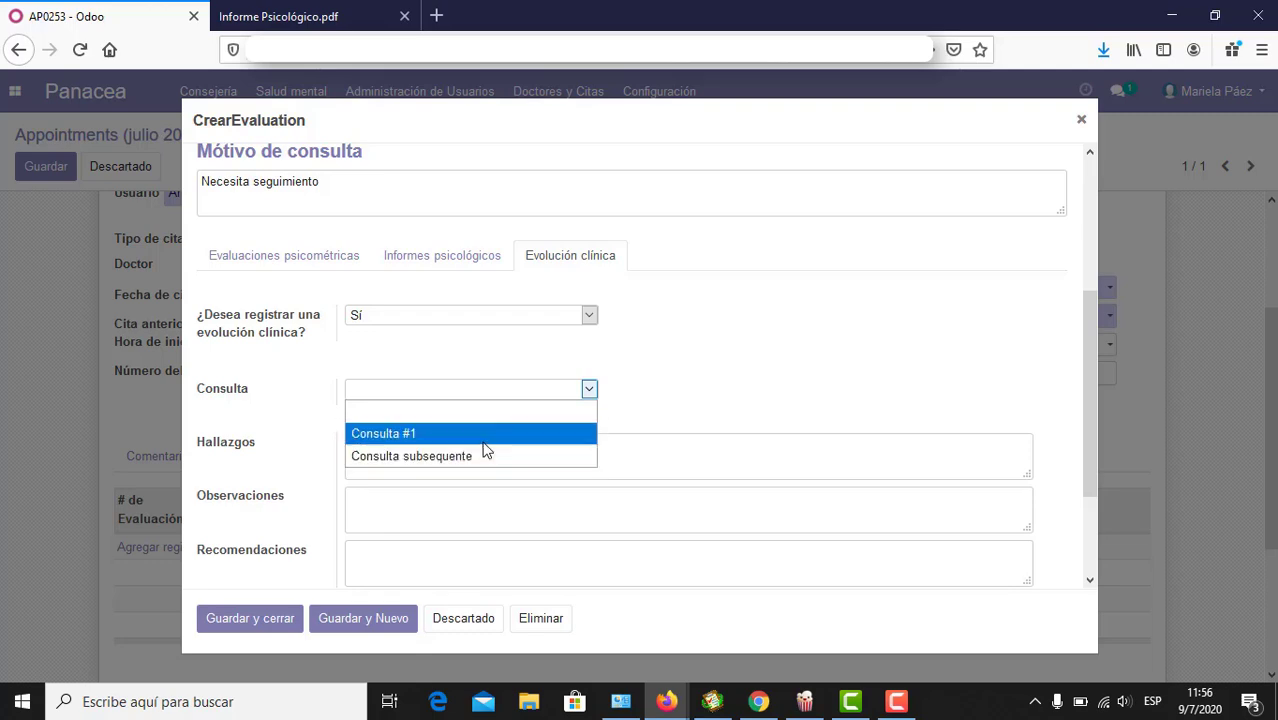
left_click(483, 441)
Step: Enter findings, observations and recommendations text and set the next appointment to 30/07/2020
left_click(503, 463)
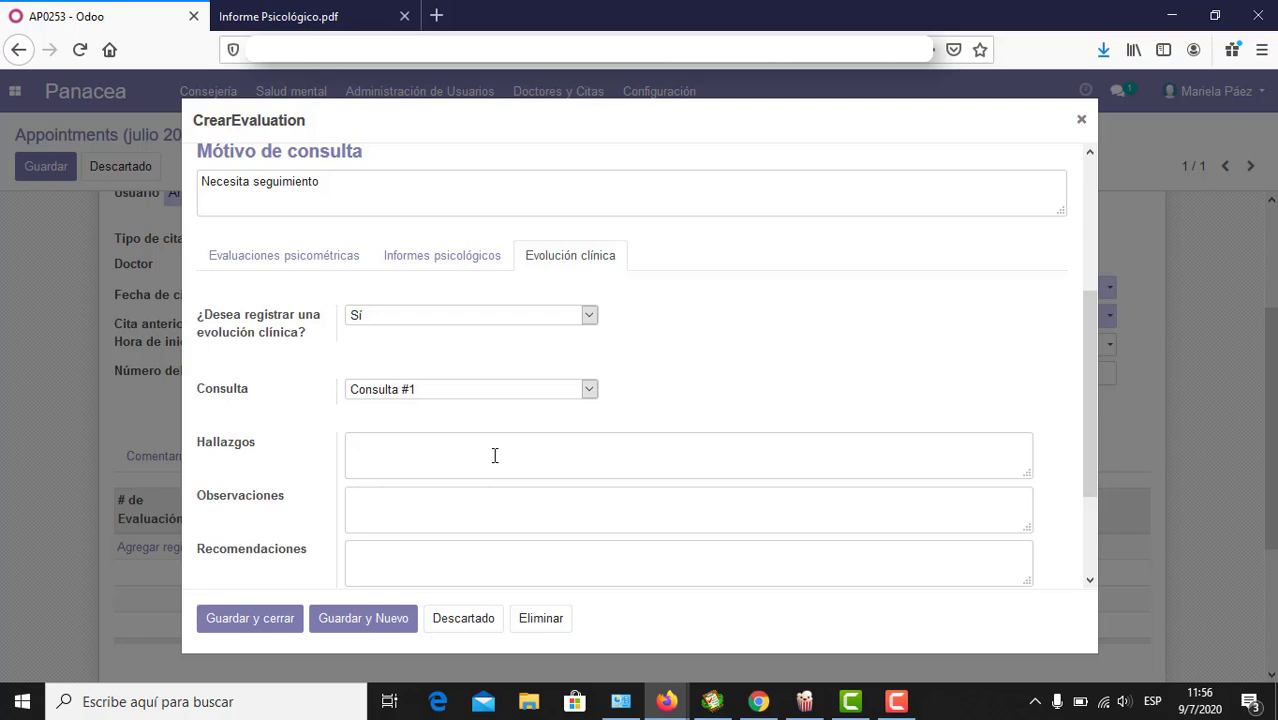
type("ho")
type("observacione")
type("r")
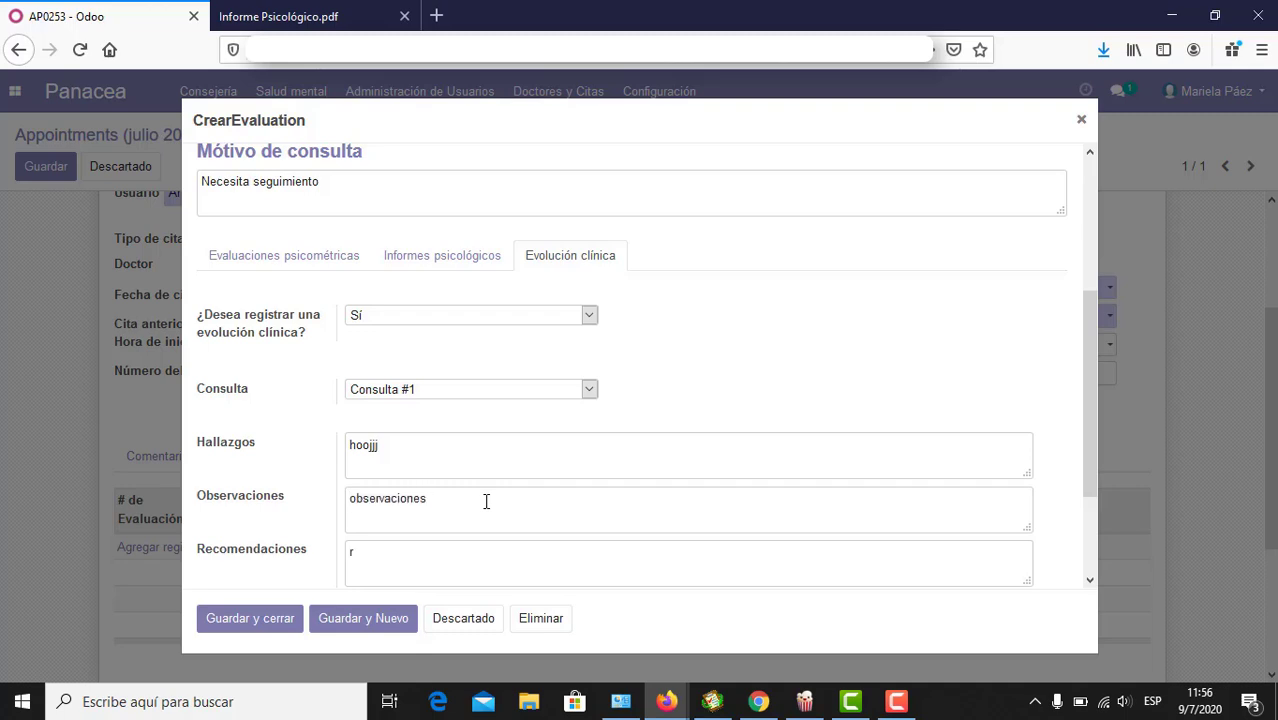
type("ecomendaciones")
scroll(486, 501, "down", 3)
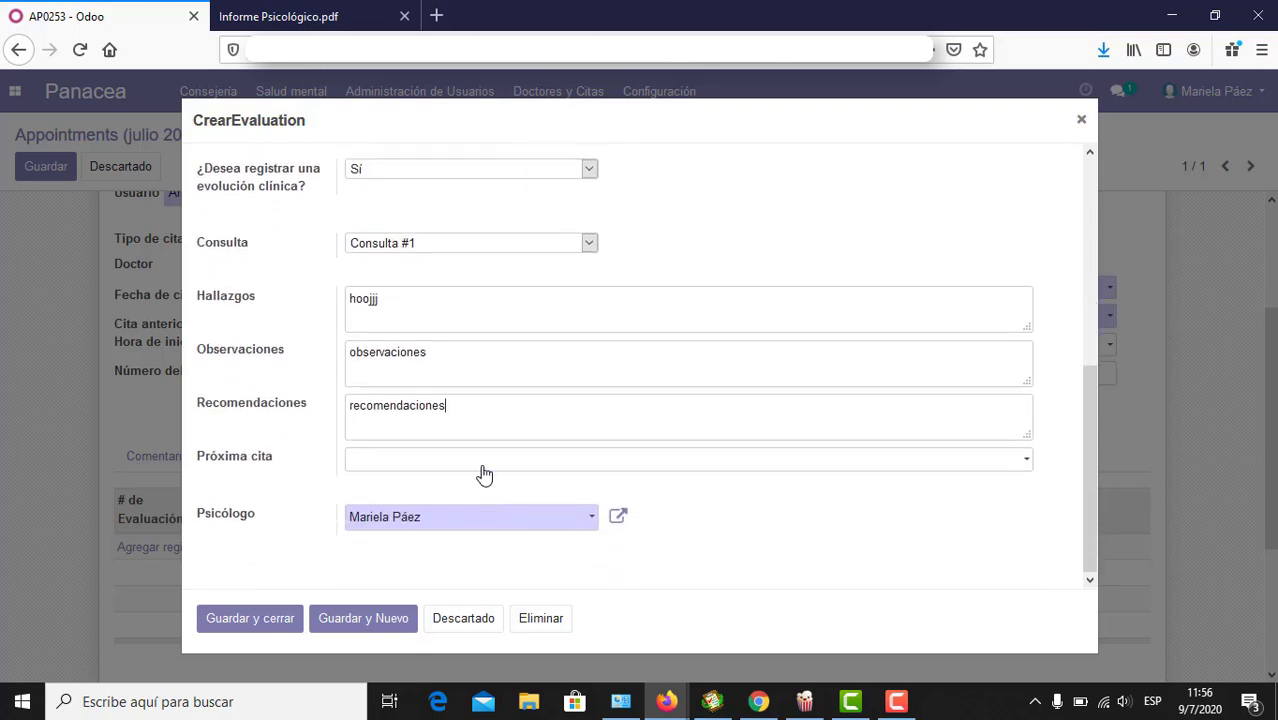
left_click(484, 460)
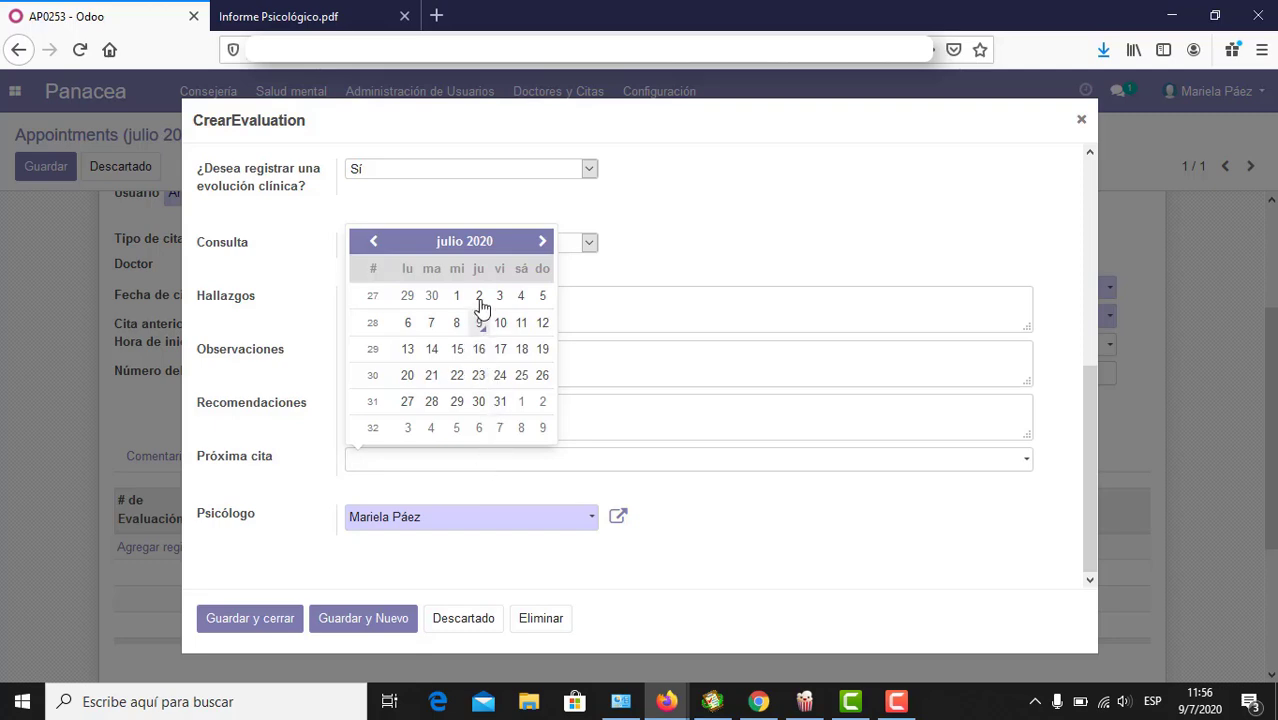
left_click(479, 401)
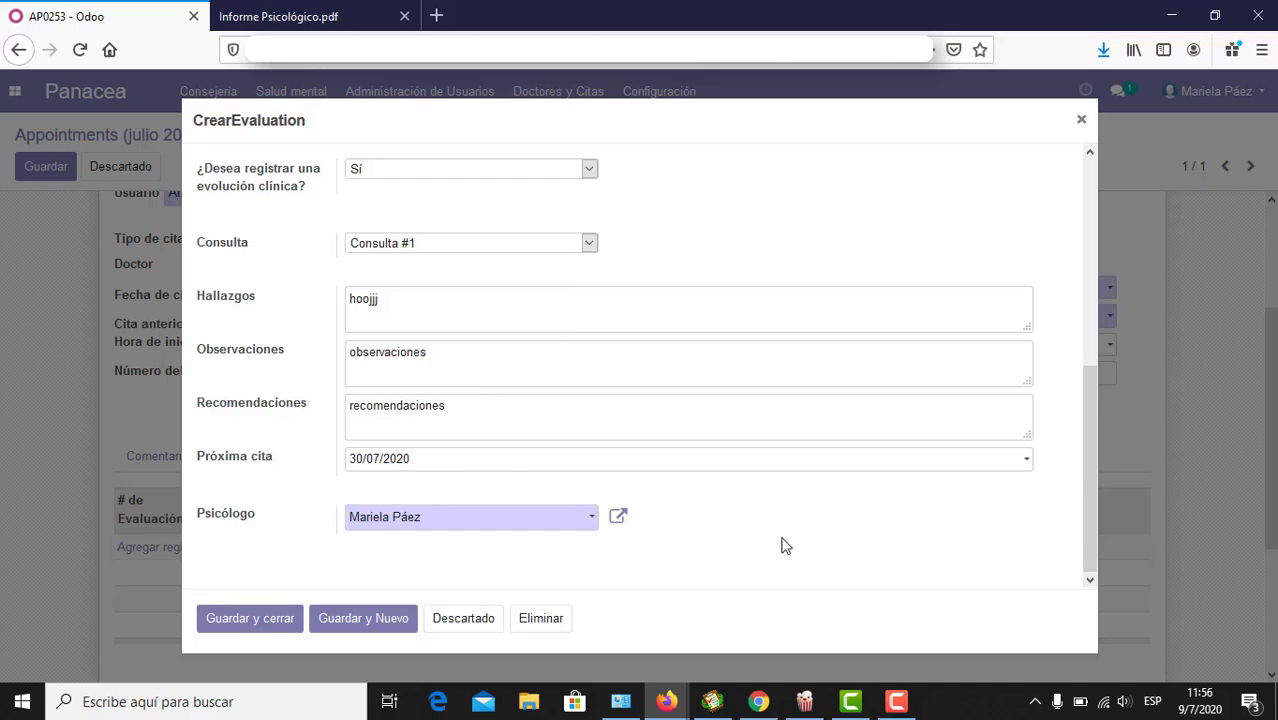
Step: Check the psychometric evaluations tab, then return to the clinical evolution section
scroll(784, 546, "up", 1)
scroll(784, 546, "up", 4)
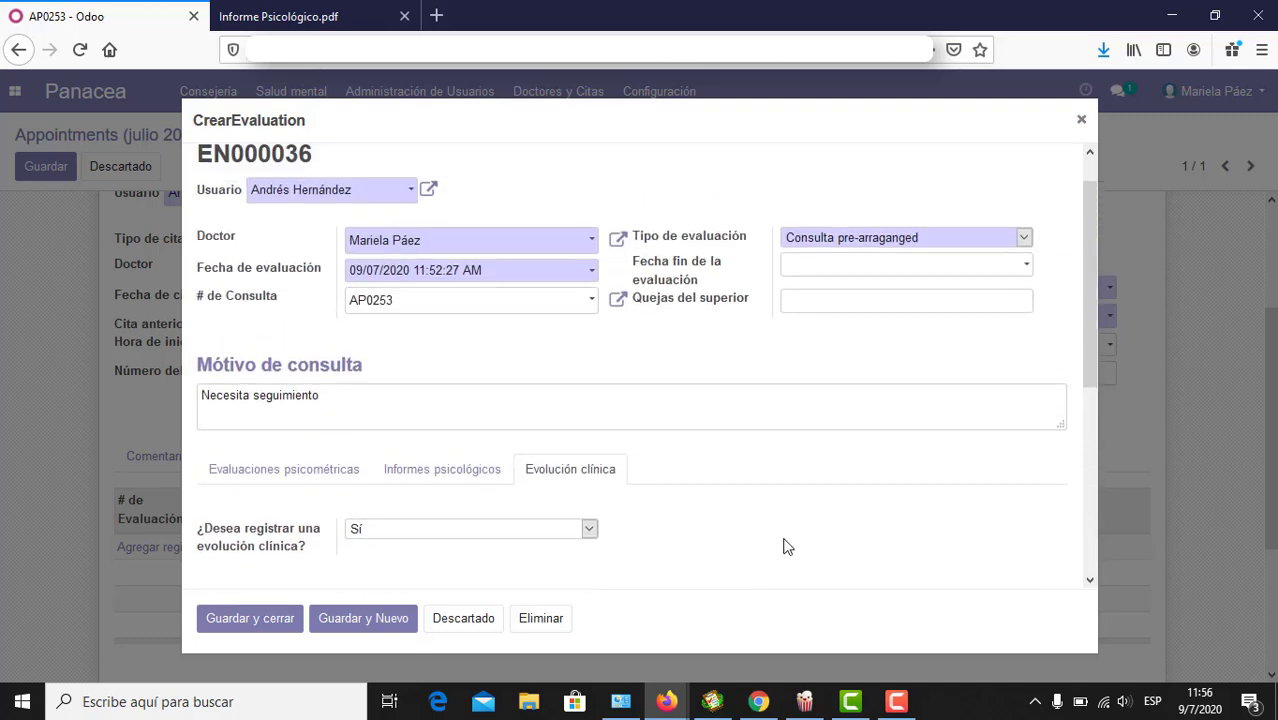
scroll(784, 546, "down", 2)
scroll(784, 540, "down", 2)
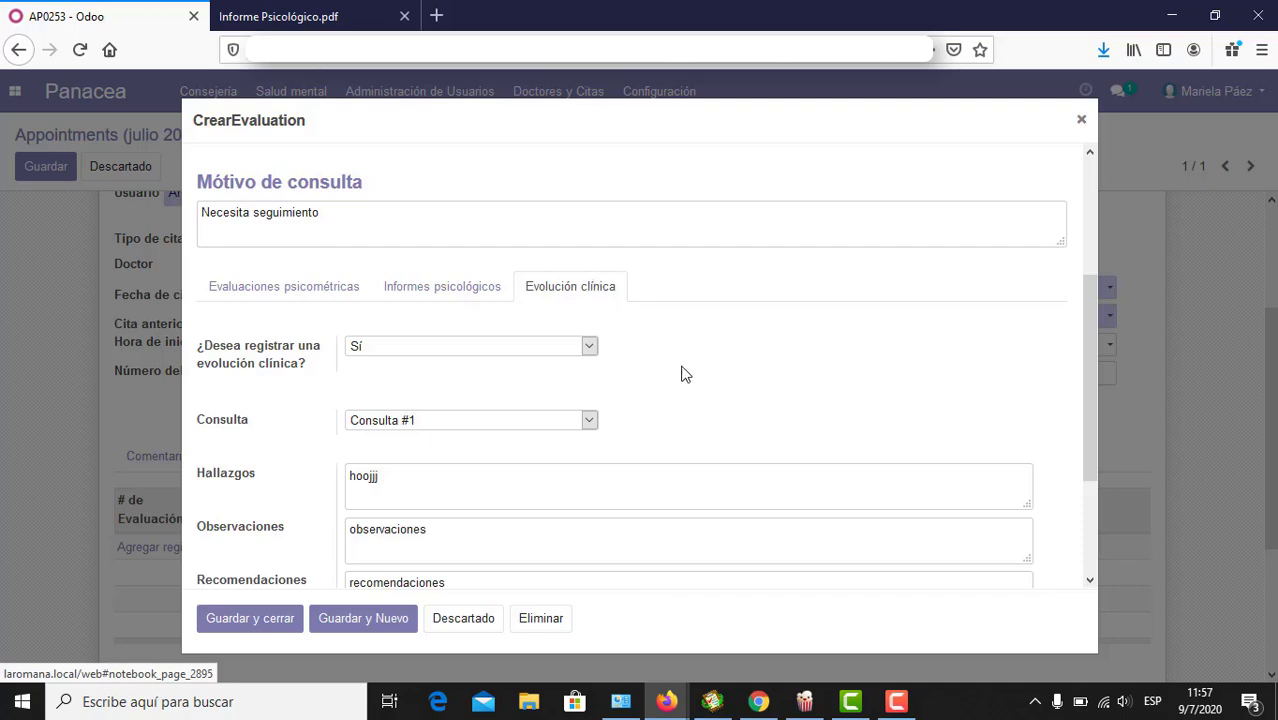
left_click(245, 288)
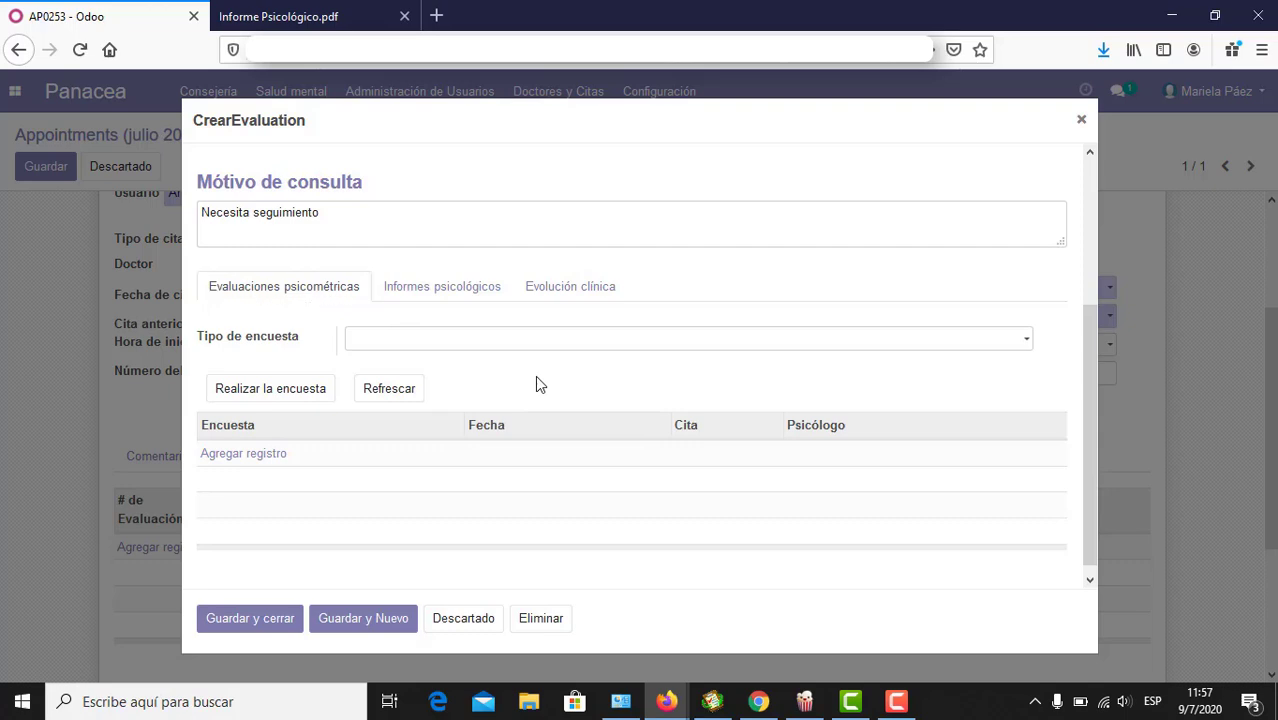
left_click(548, 293)
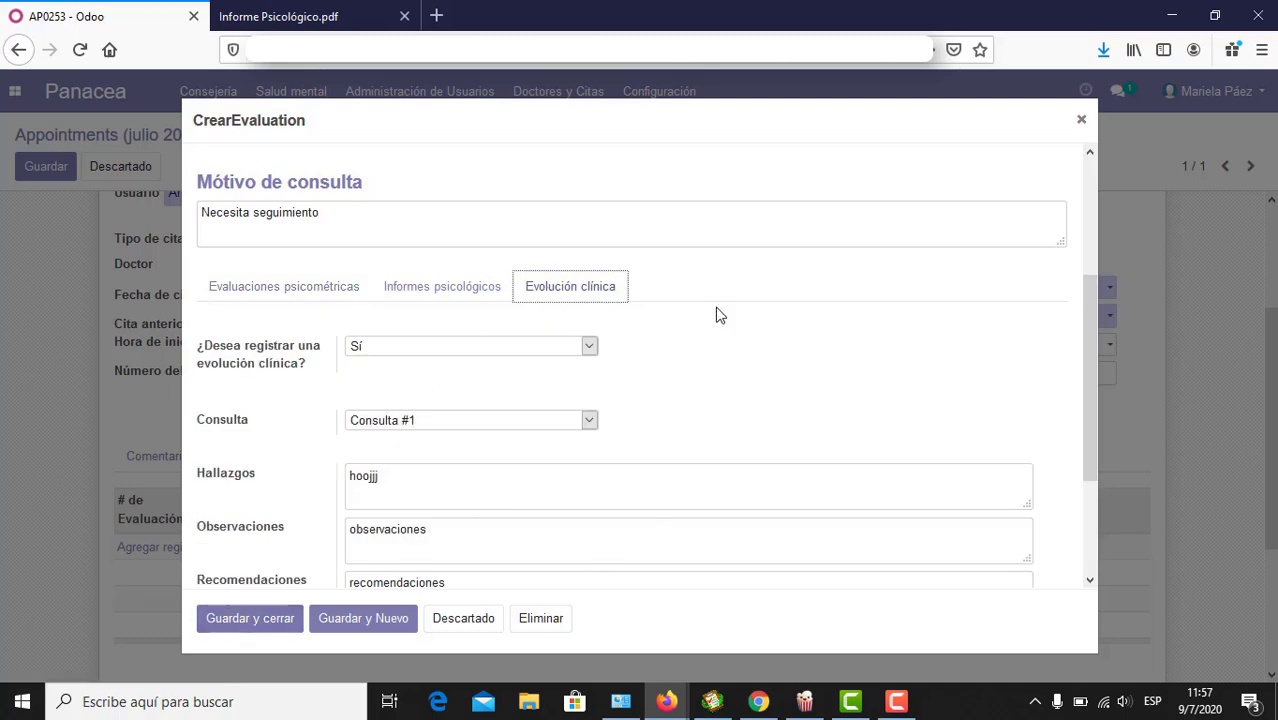
left_click(752, 291)
scroll(752, 291, "up", 3)
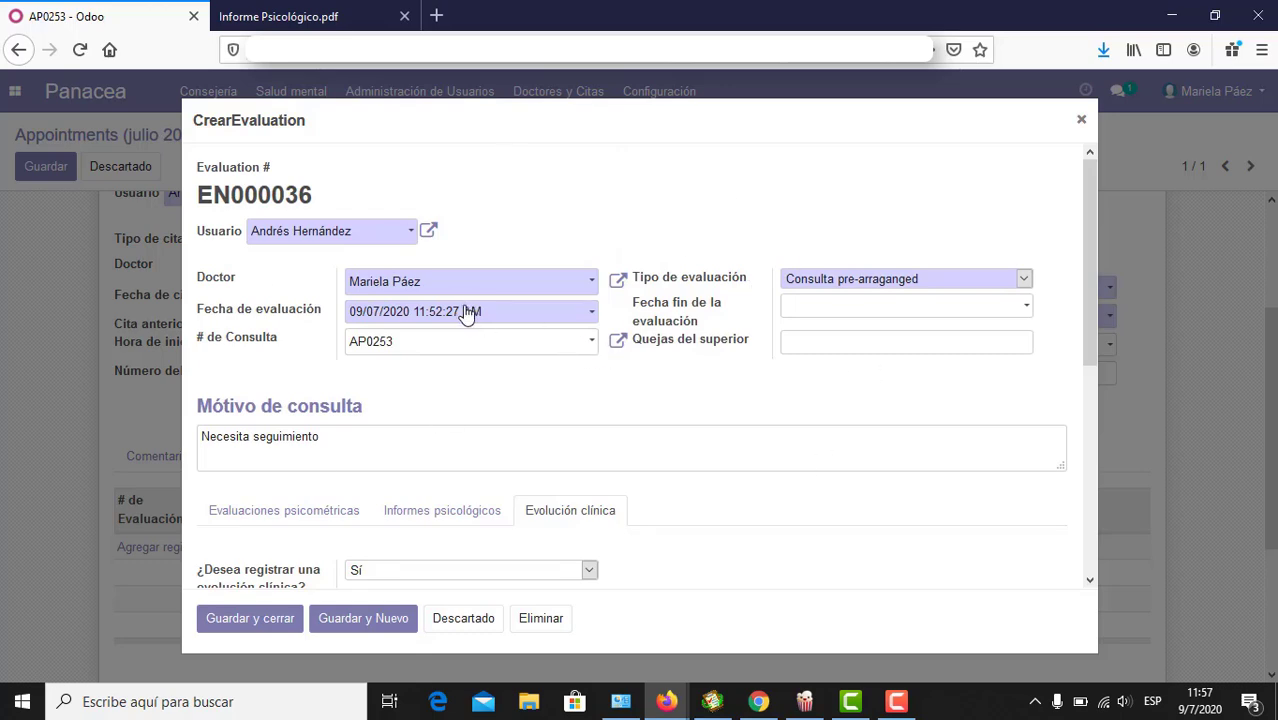
Step: Set the evaluation end date to 09/07/2020 and save and close evaluation EN000036
left_click(814, 307)
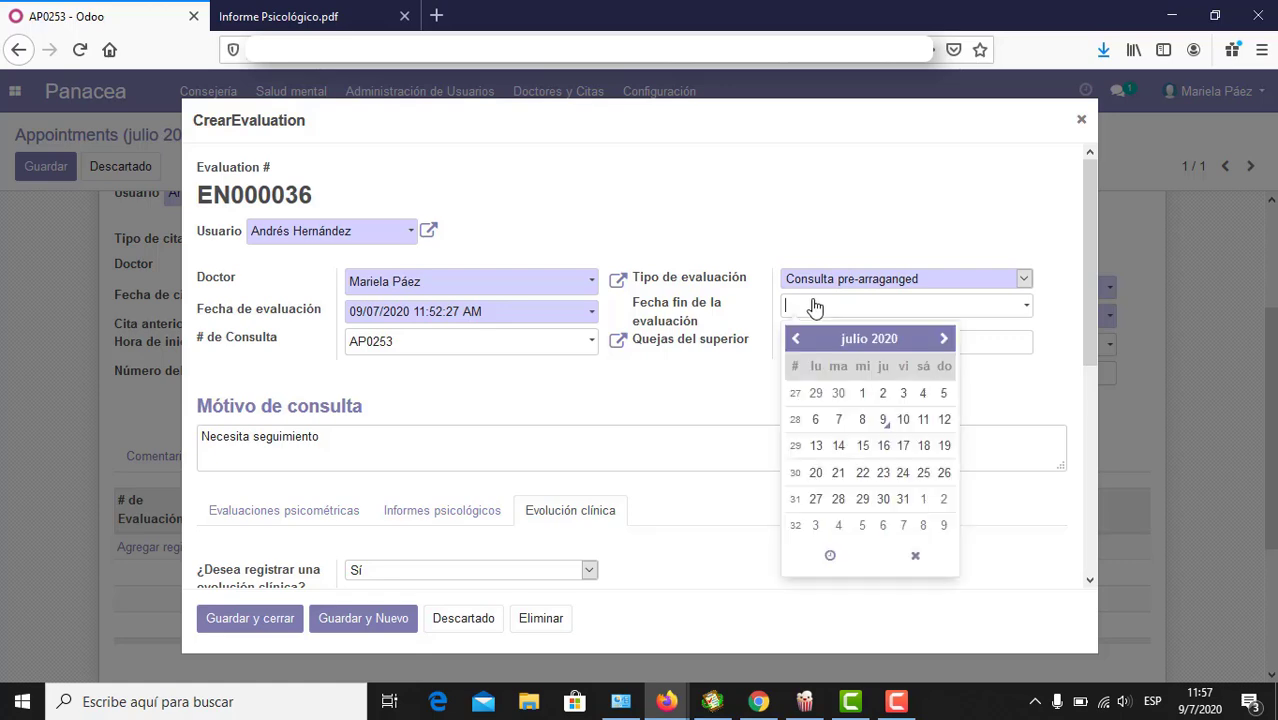
left_click(884, 420)
left_click(718, 404)
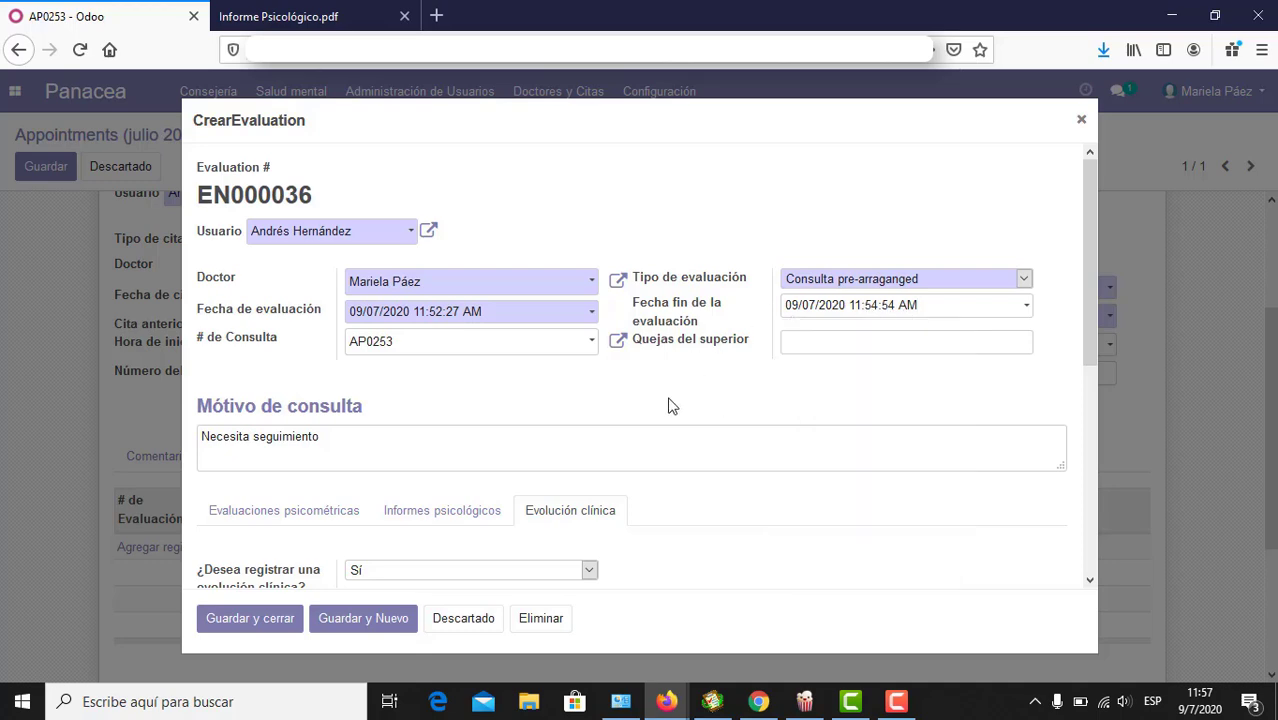
left_click(252, 620)
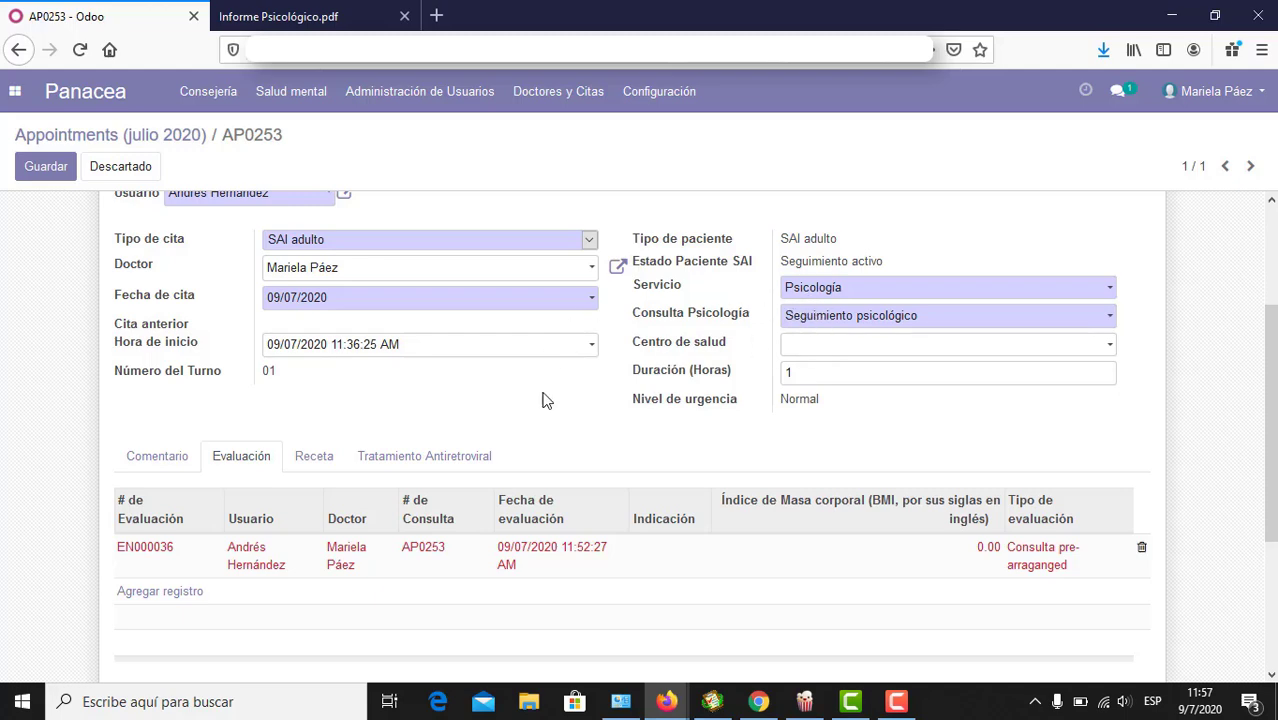
scroll(26, 397, "up", 1)
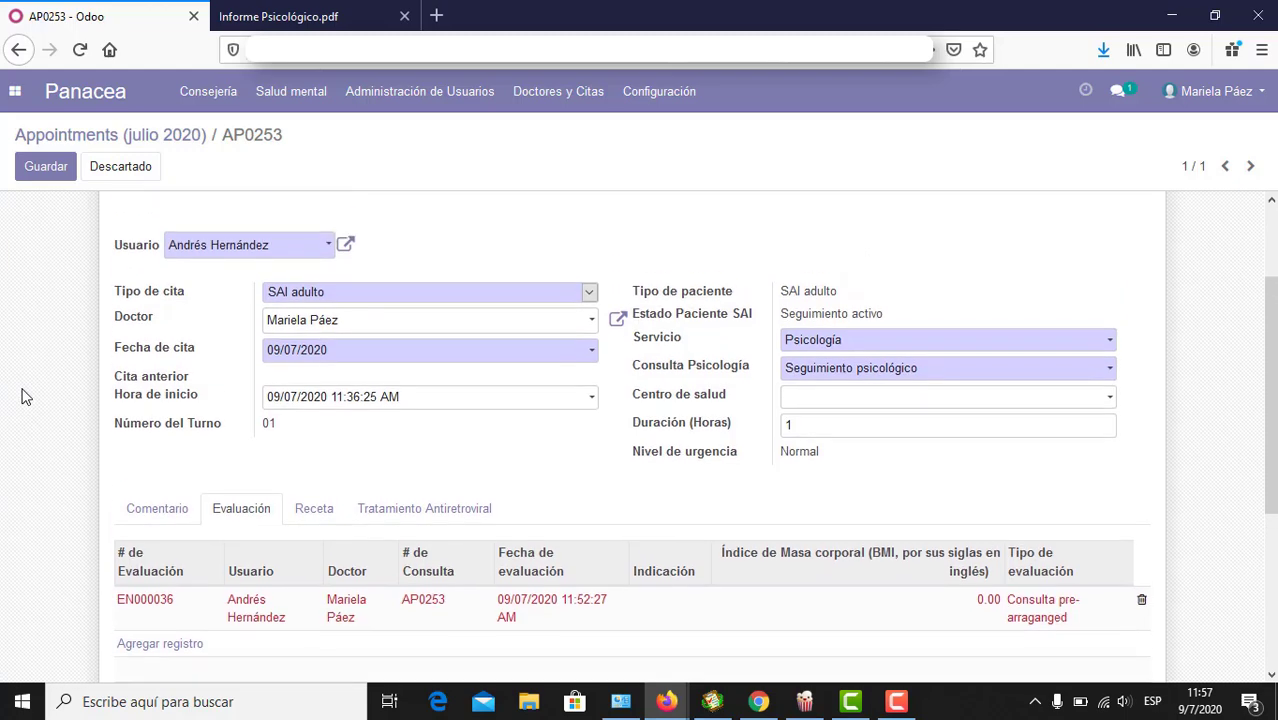
Step: Show the Receta section, start a new prescription, and discard the blank draft
left_click(313, 496)
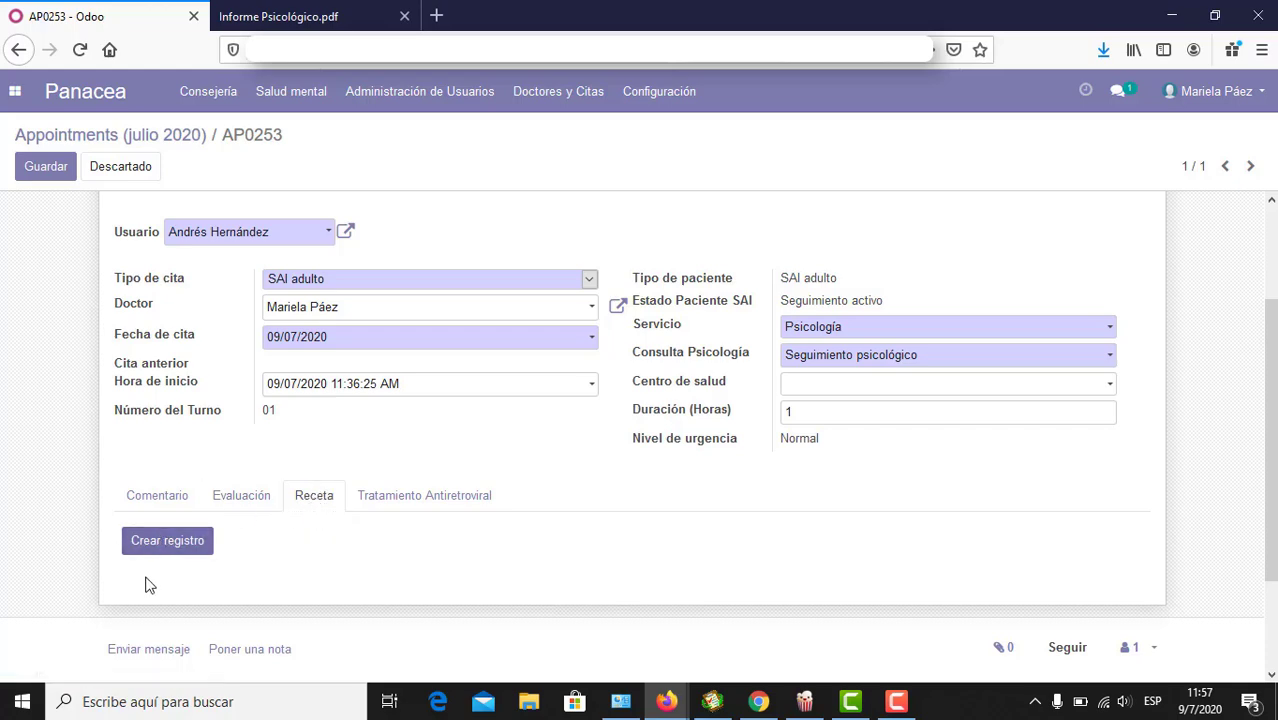
left_click(175, 550)
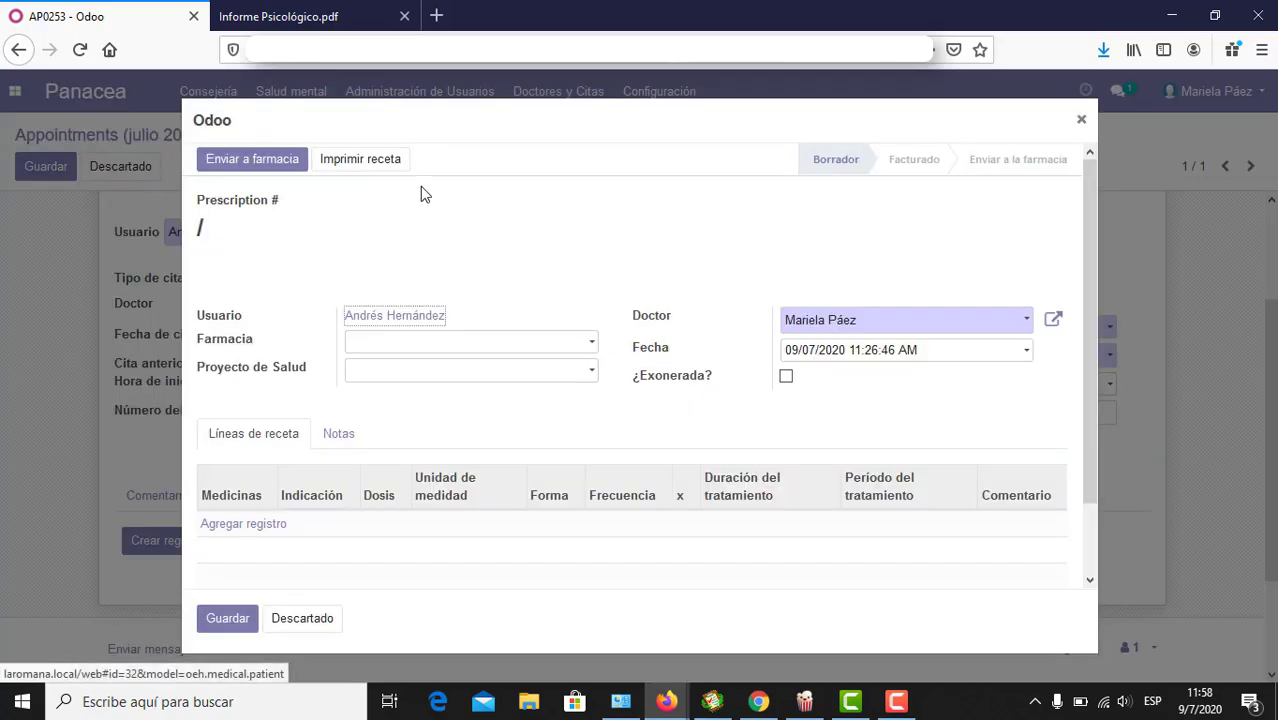
left_click(486, 276)
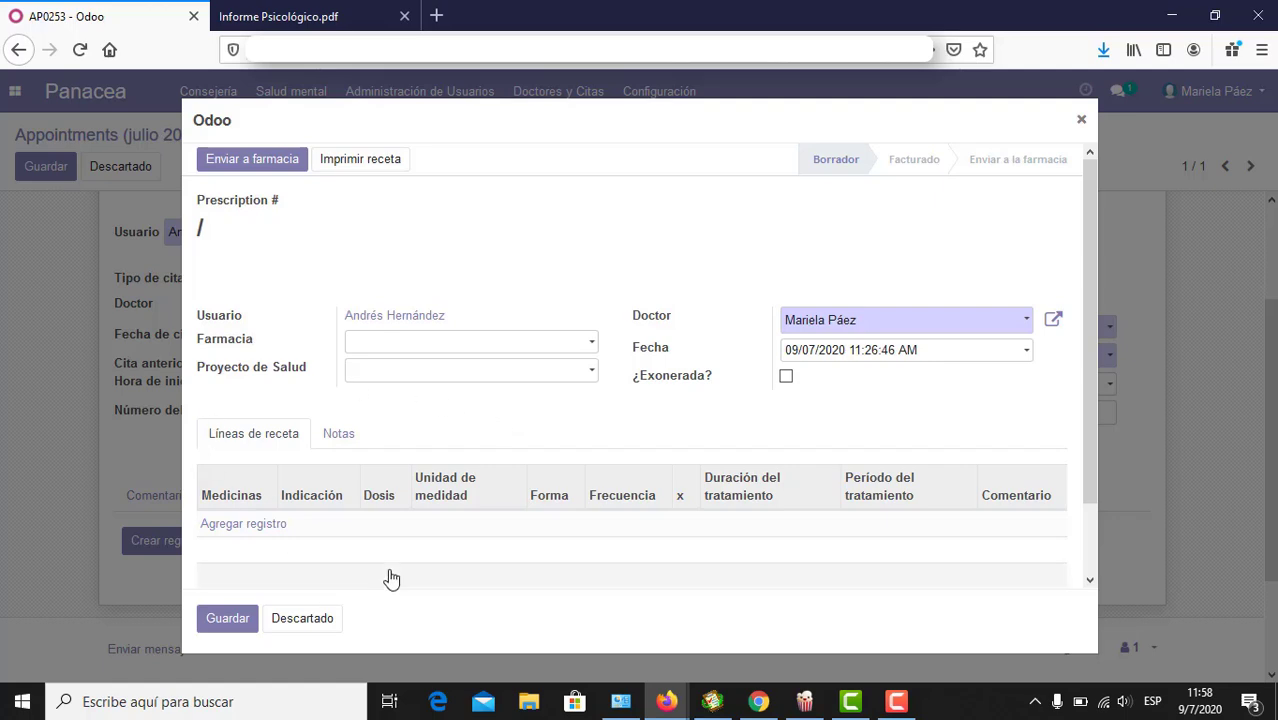
left_click(302, 619)
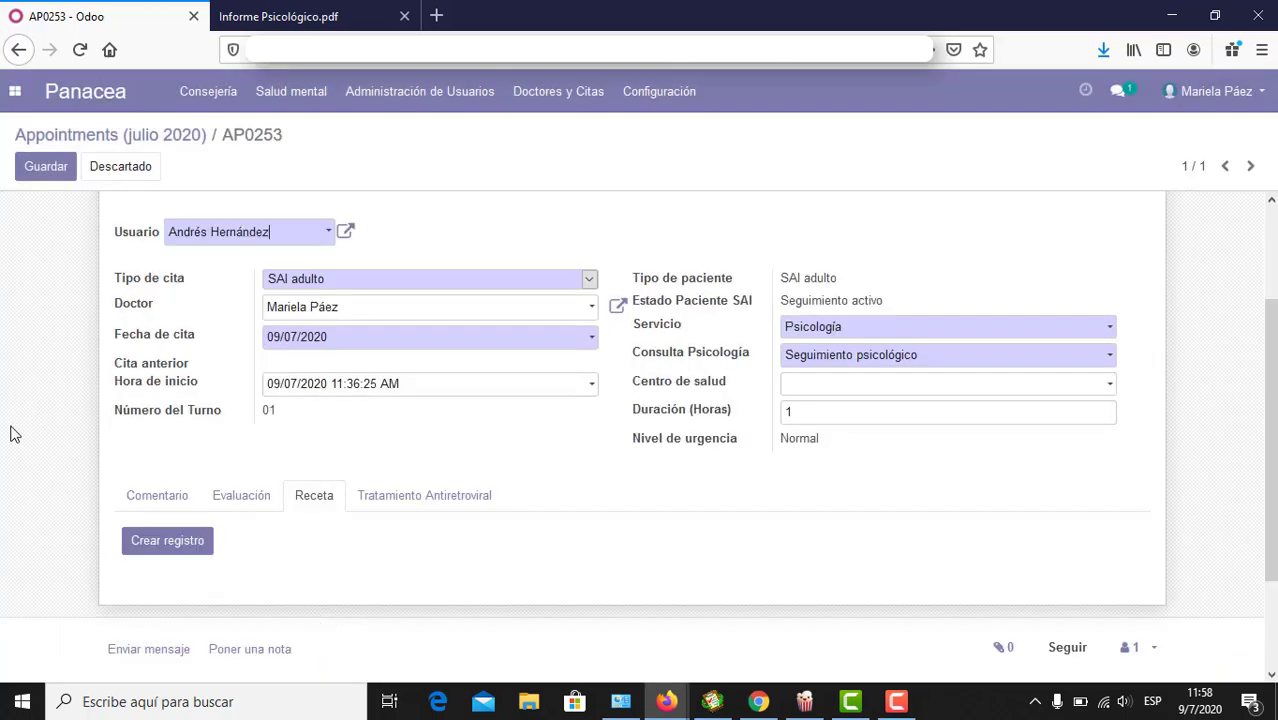
scroll(10, 433, "up", 3)
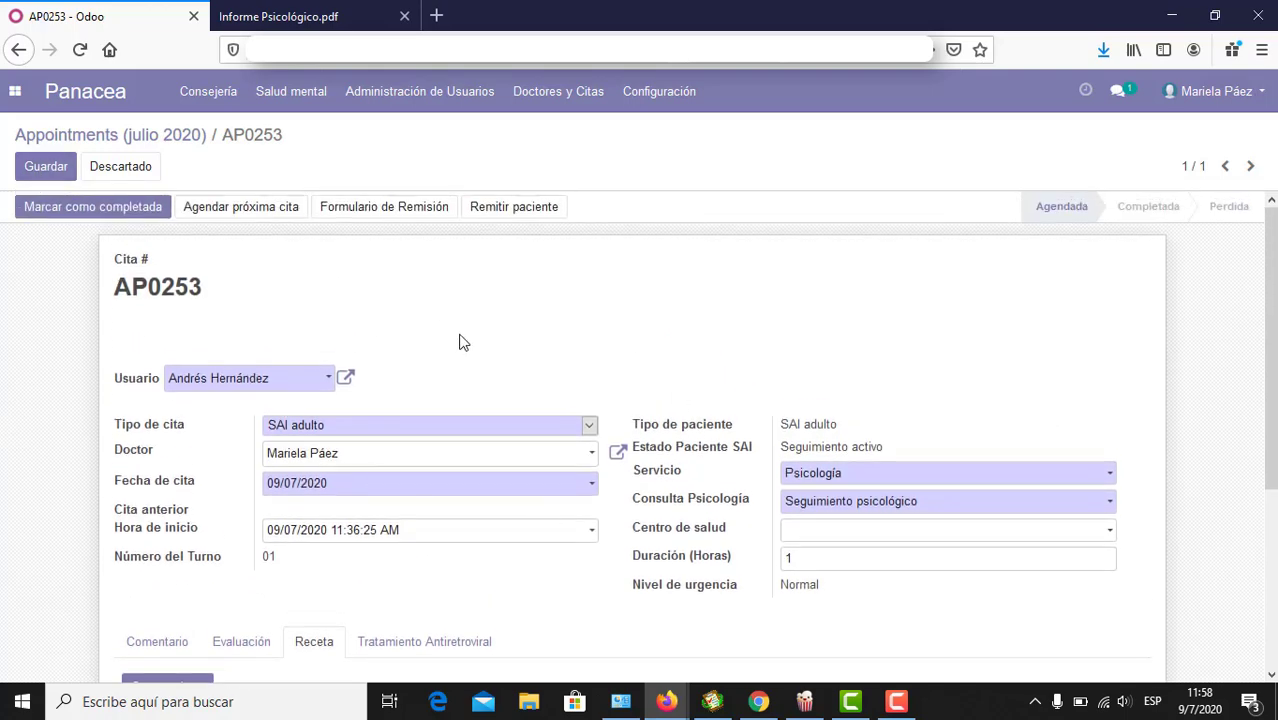
Step: Save appointment AP0253 and confirm marking it as Completada
left_click(35, 167)
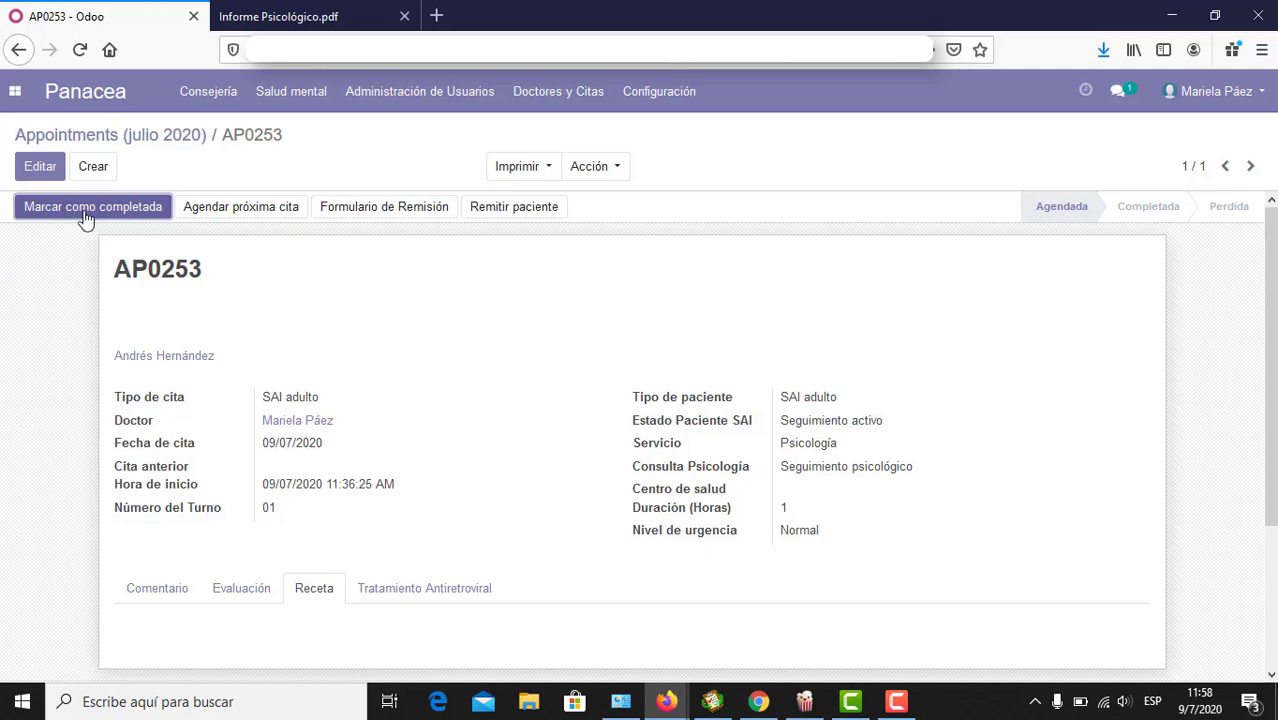
left_click(86, 218)
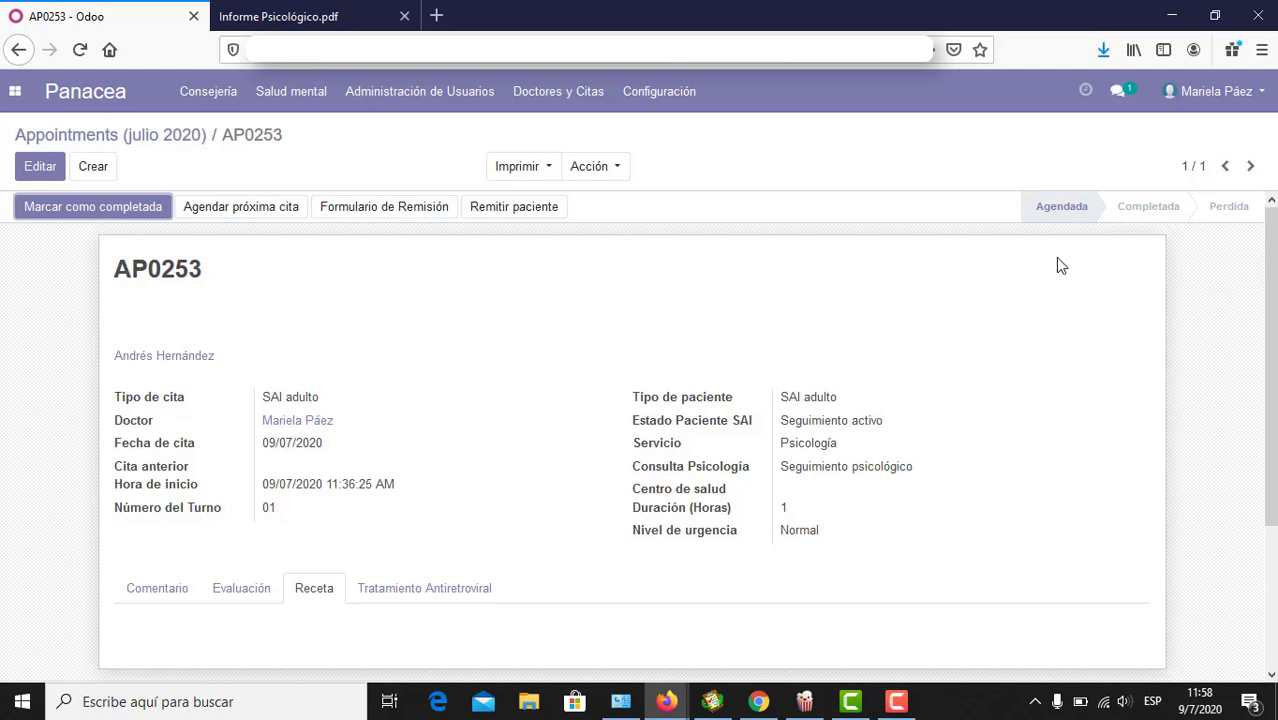
left_click(85, 212)
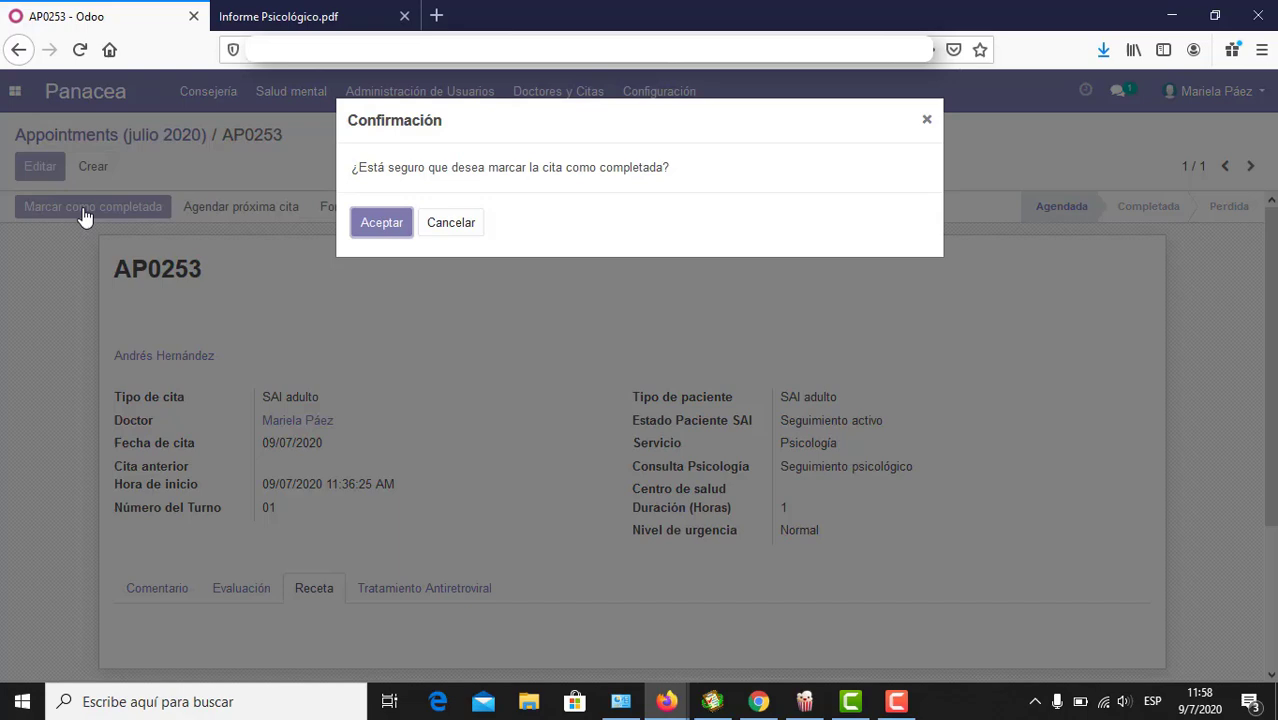
left_click(378, 232)
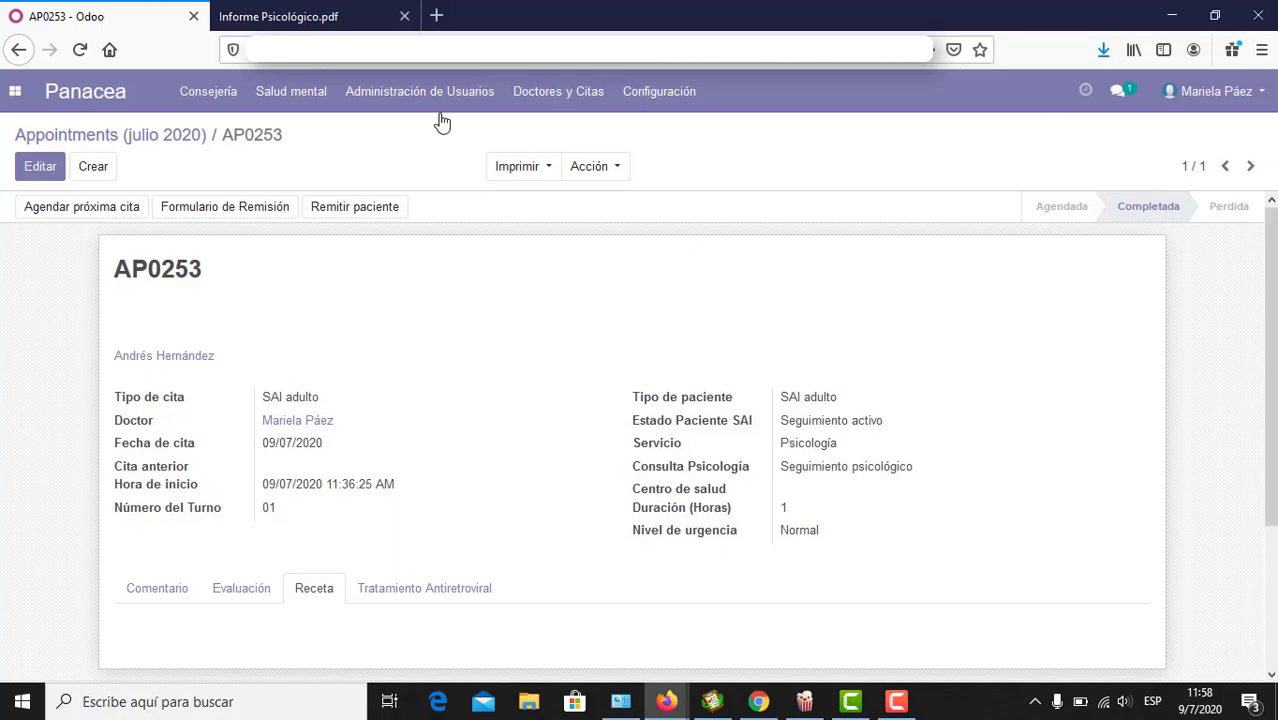
Step: Open the patient's record under Salud mental > Historia clínica psicológica
left_click(187, 143)
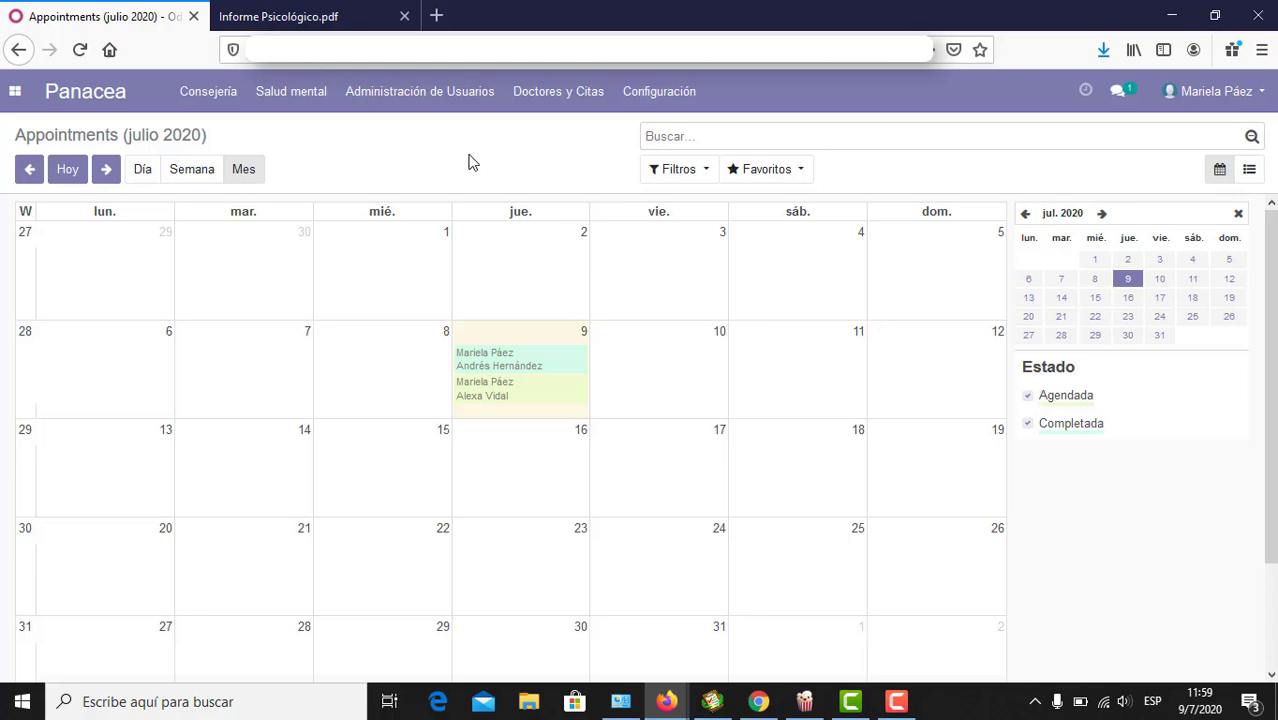
left_click(291, 97)
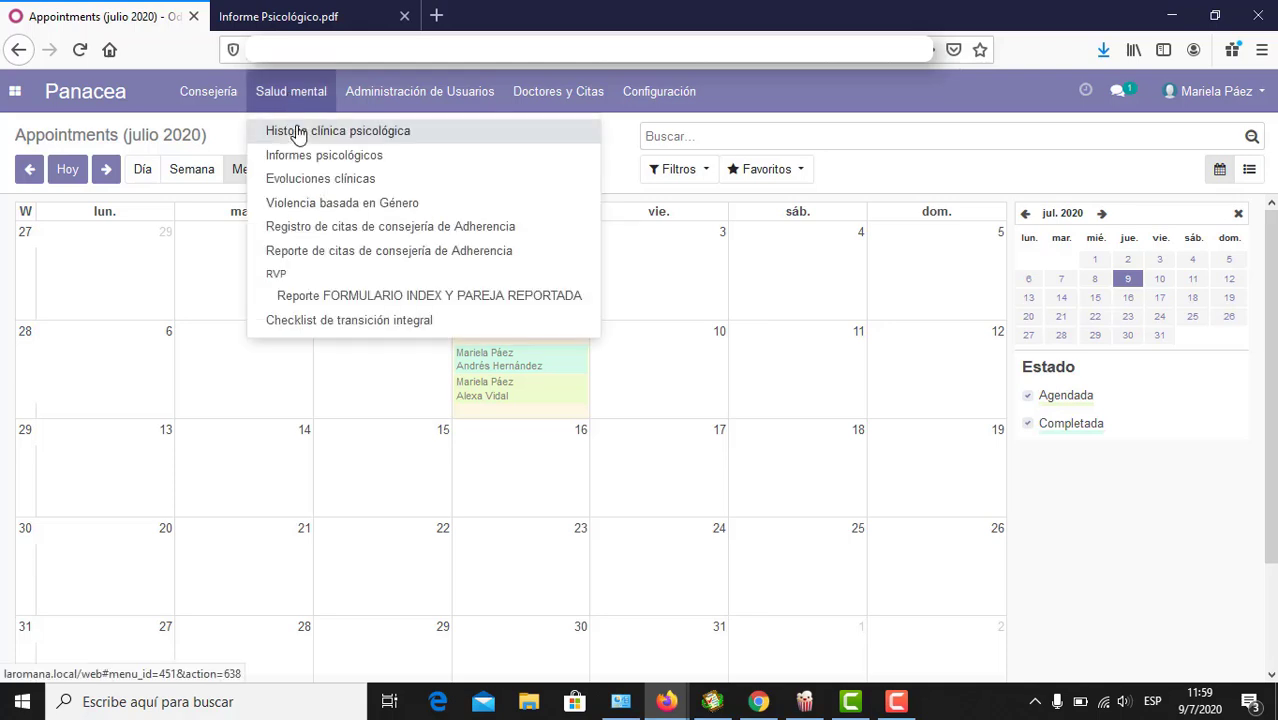
left_click(298, 133)
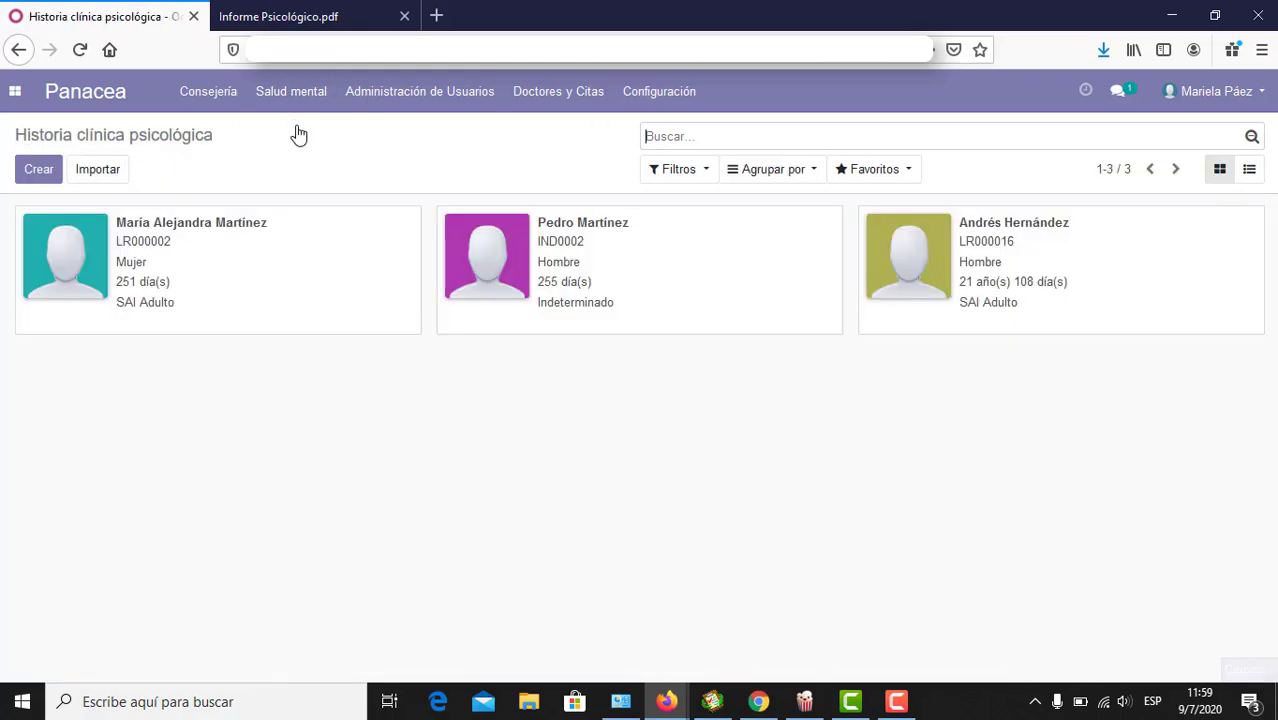
left_click(1032, 228)
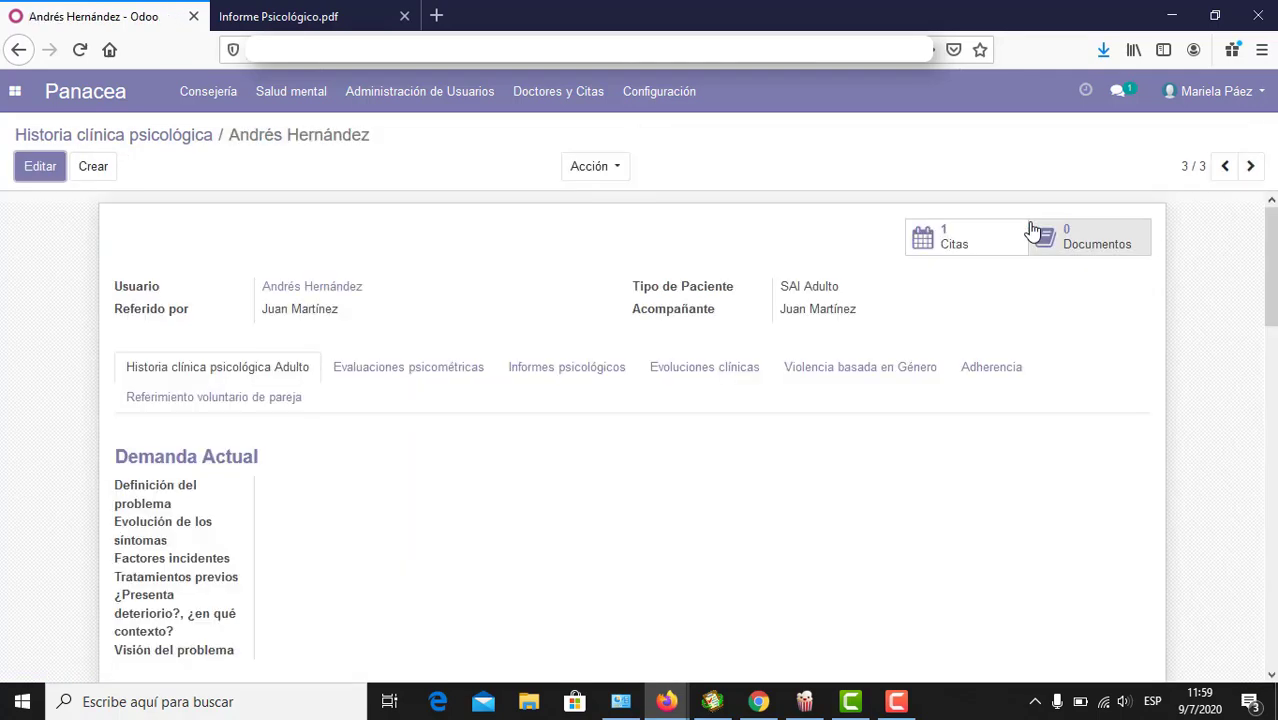
Step: Open and review the report in the Informes psicológicos tab, then close it
left_click(524, 367)
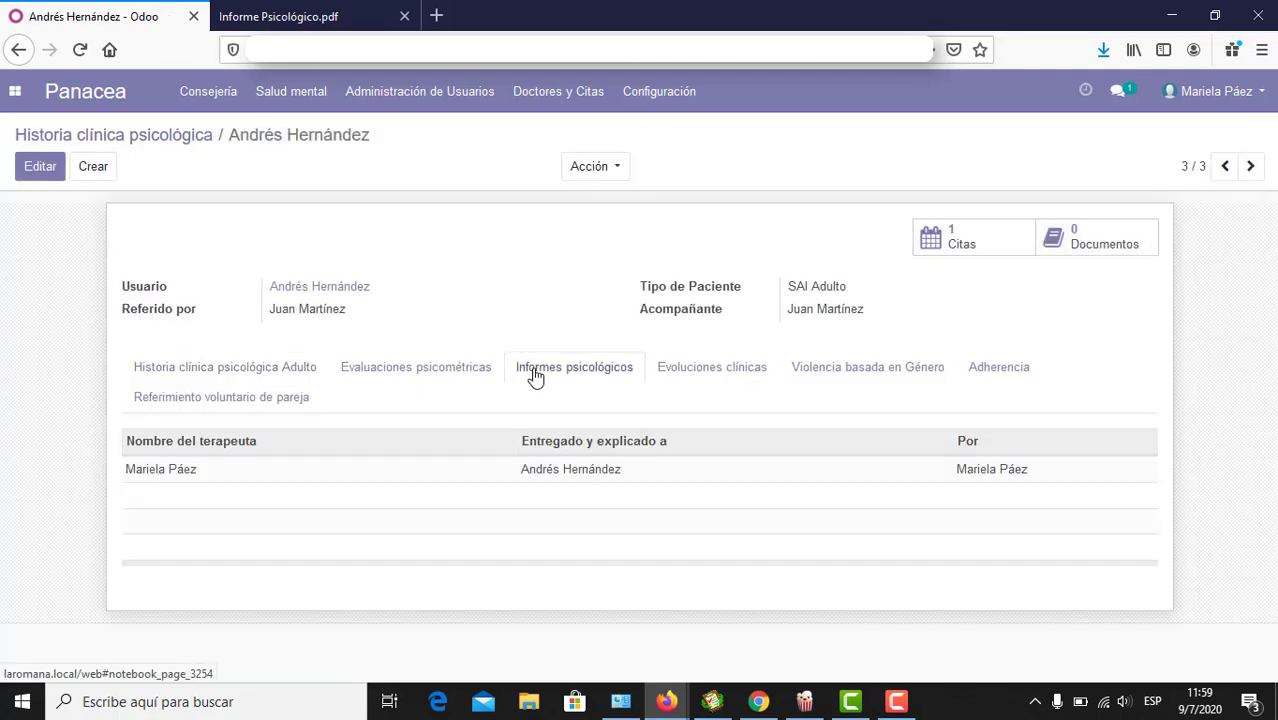
left_click(546, 474)
scroll(535, 390, "down", 1)
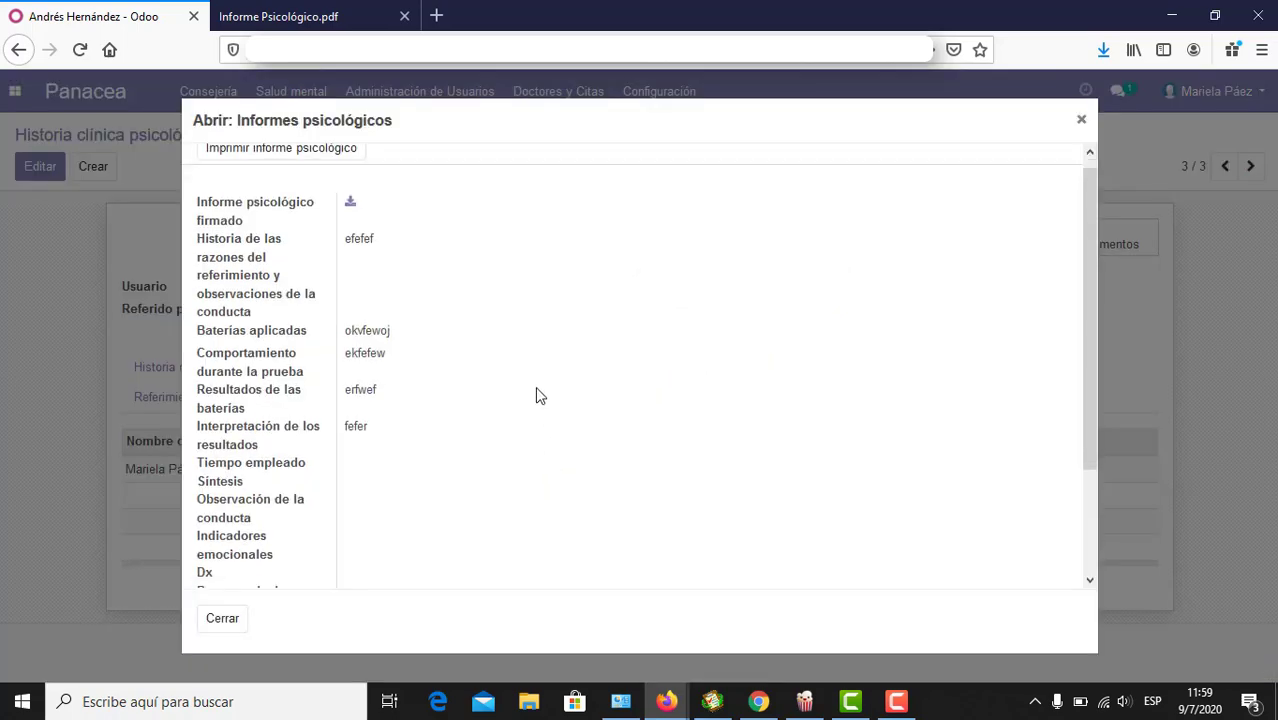
scroll(536, 396, "down", 3)
scroll(536, 396, "up", 3)
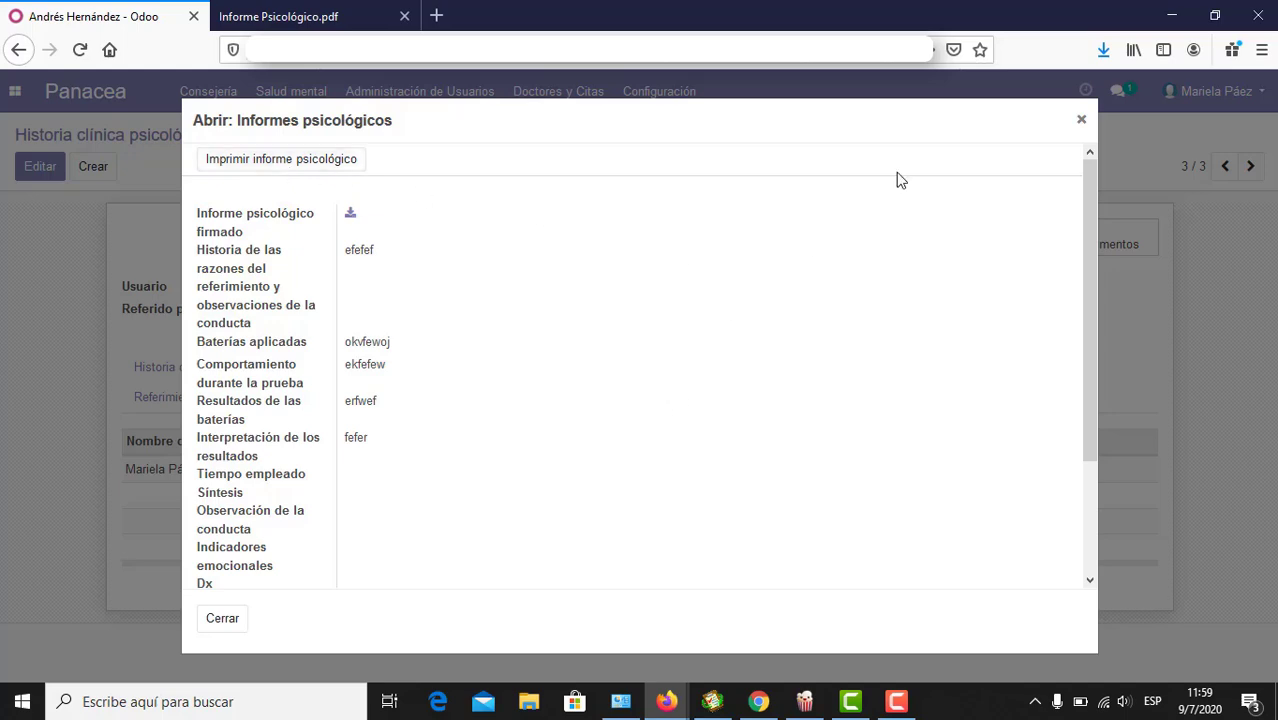
left_click(1081, 124)
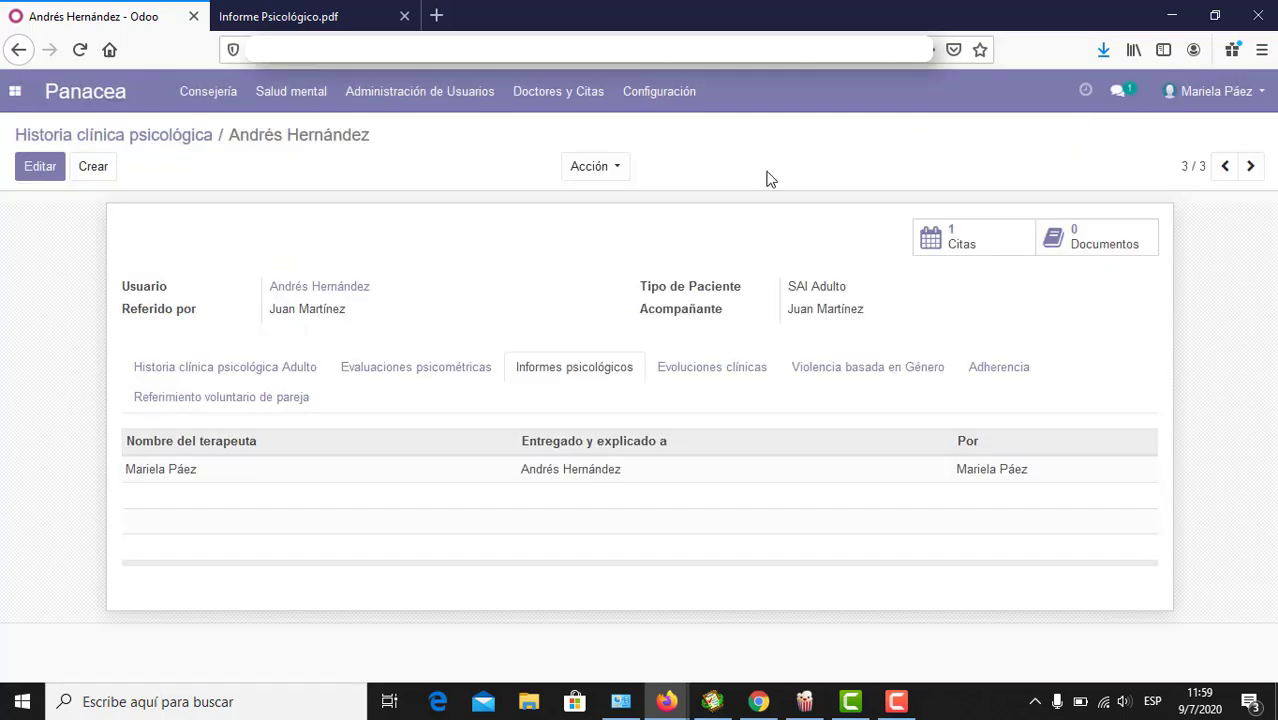
Step: Review the AP0253 clinical evolution dated 09/07/2020 in the Evoluciones clínicas tab, then close it
left_click(717, 380)
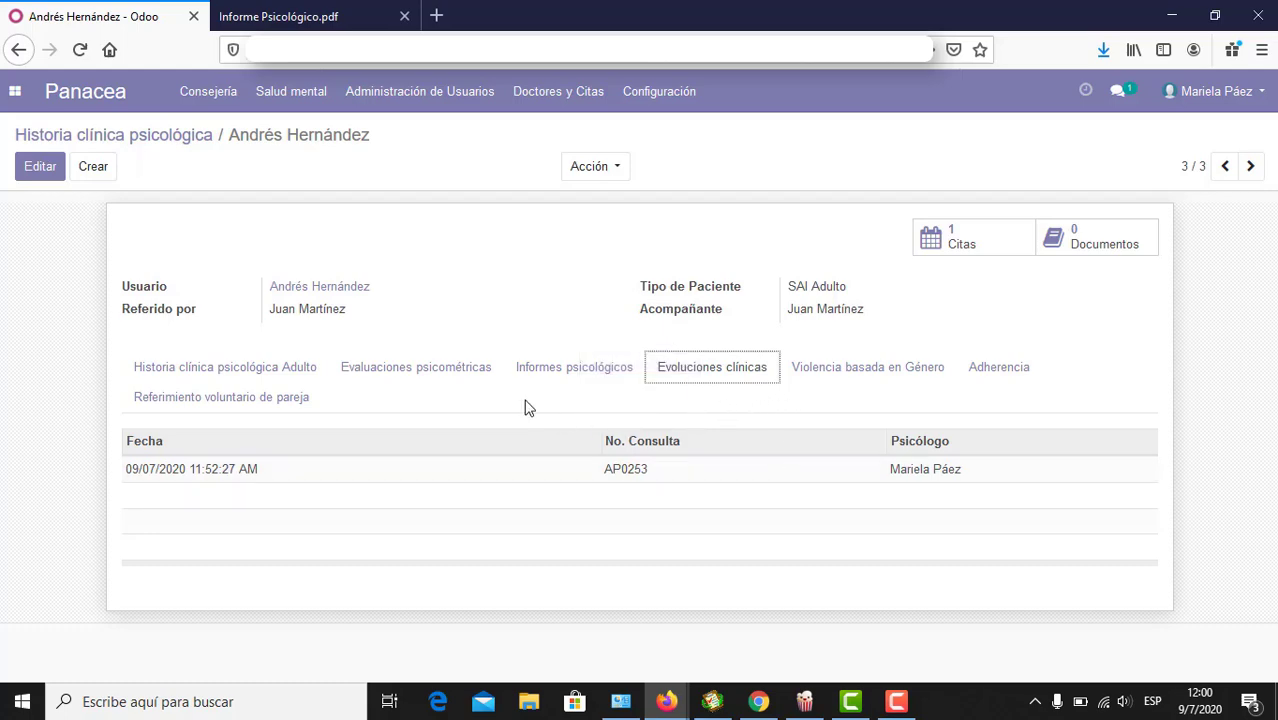
left_click(519, 479)
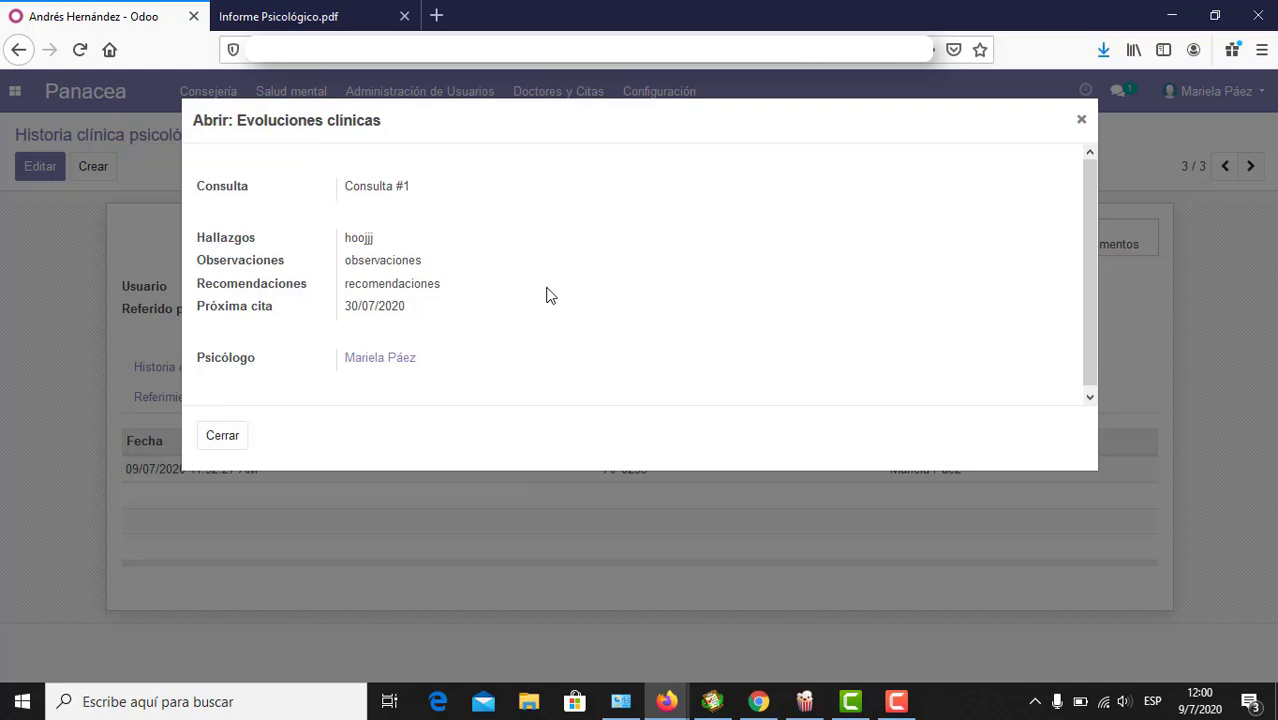
left_click(1081, 121)
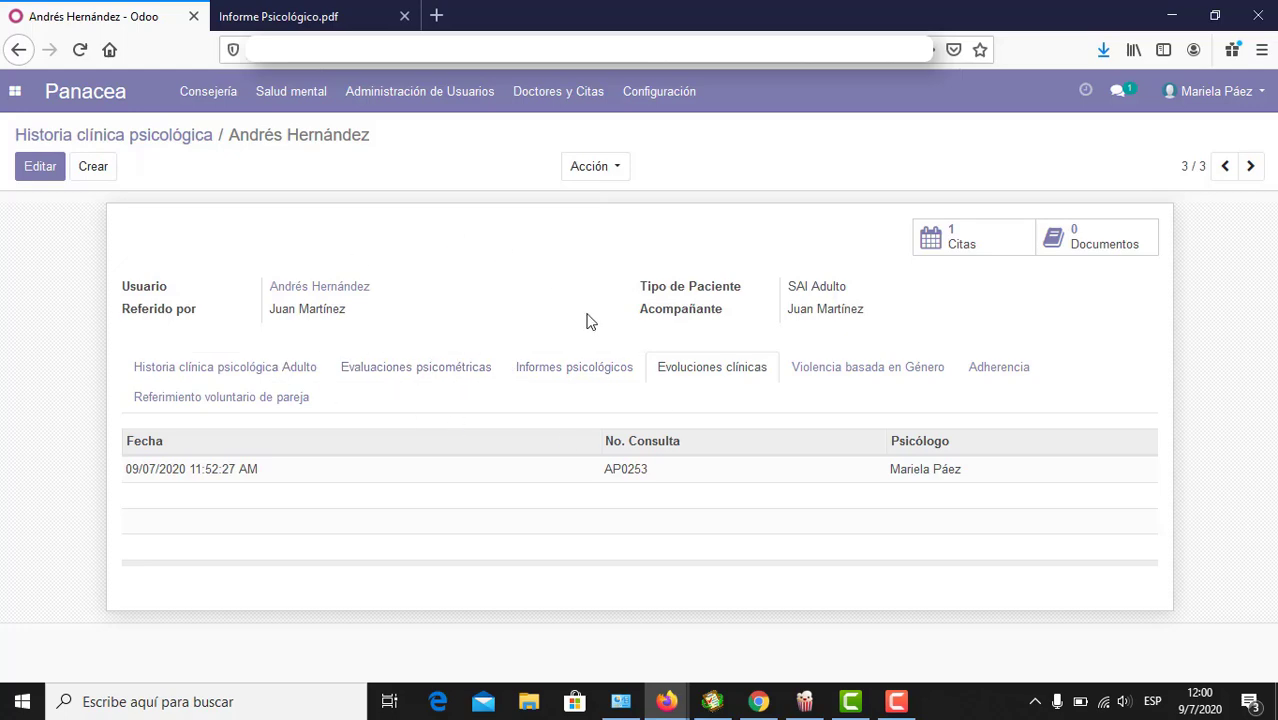
Step: Confirm in the appointments list that AP0253 is Completada, then return to the patient's history record
left_click(977, 252)
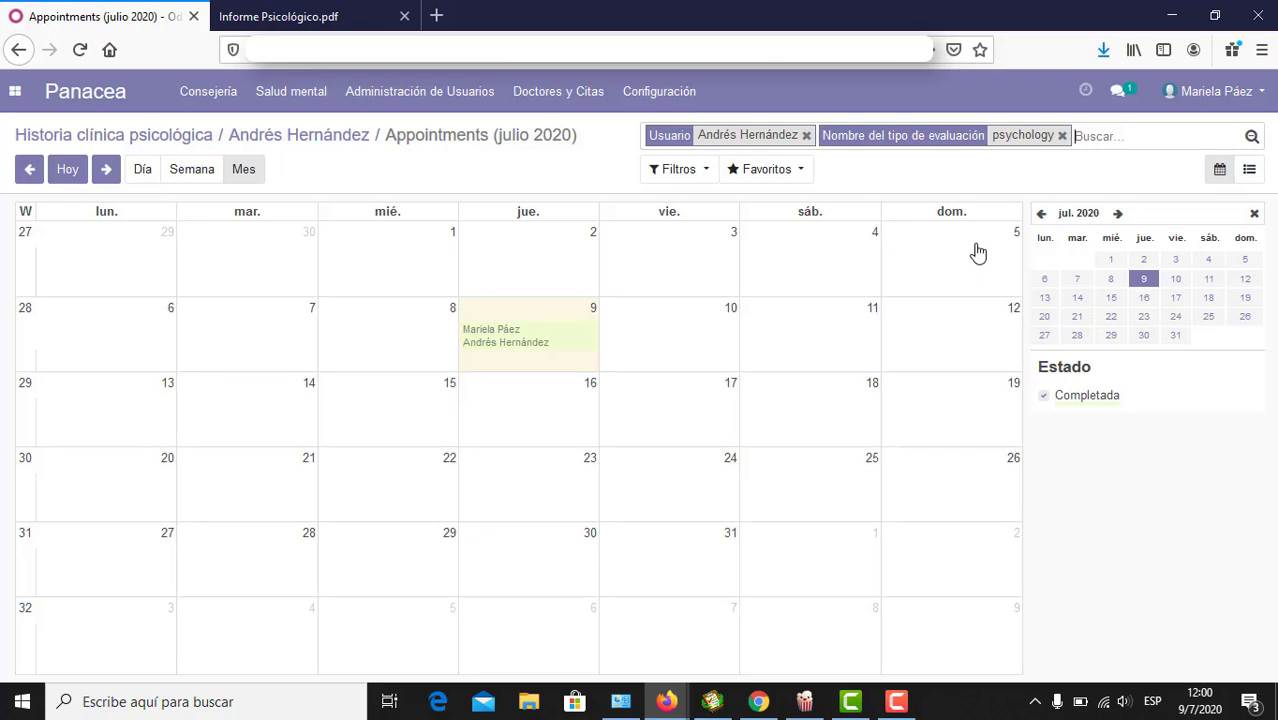
left_click(1250, 172)
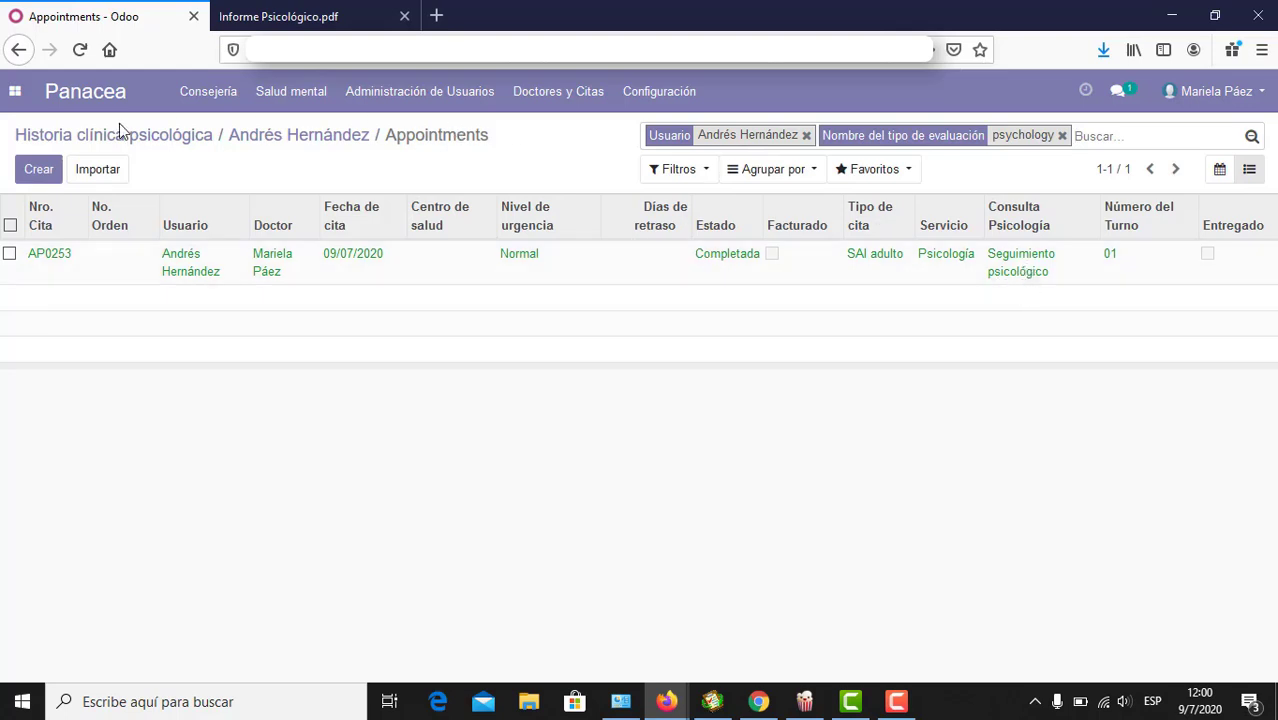
left_click(312, 143)
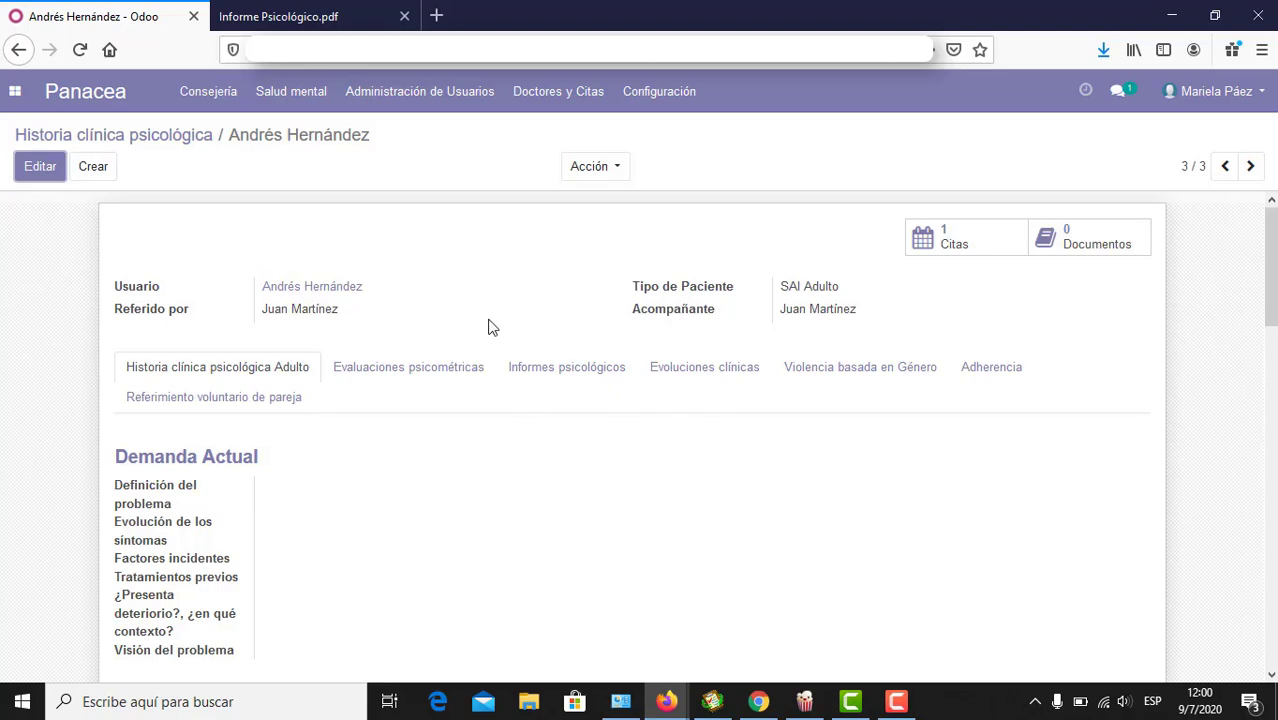
Step: Compare the Informes psicológicos and Evoluciones clínicas tabs, ending on the single psychological report
left_click(580, 382)
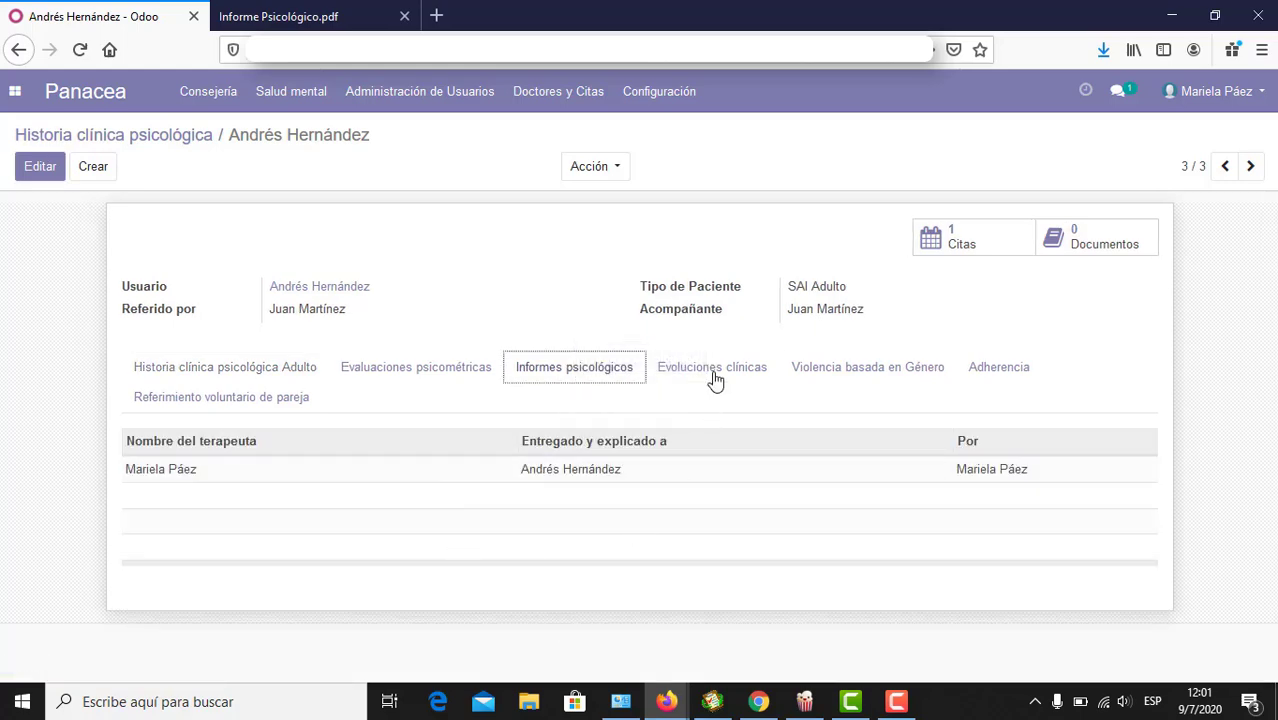
left_click(713, 379)
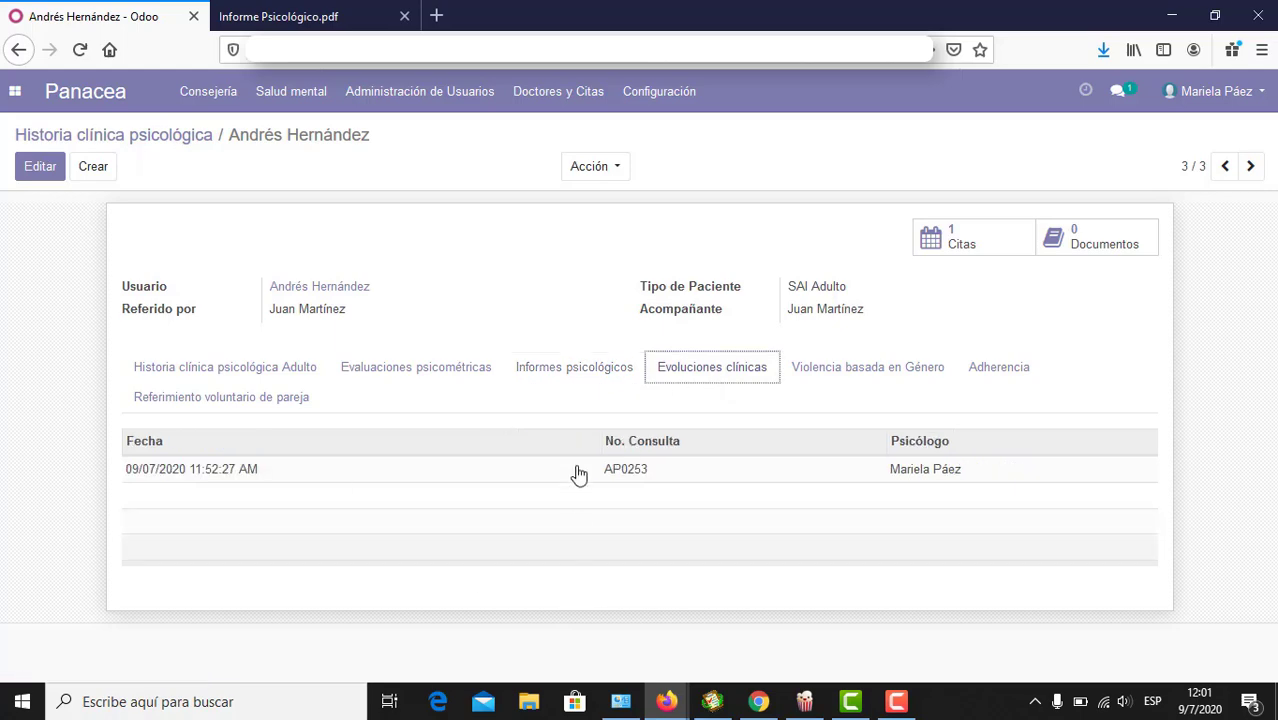
left_click(554, 386)
left_click(555, 304)
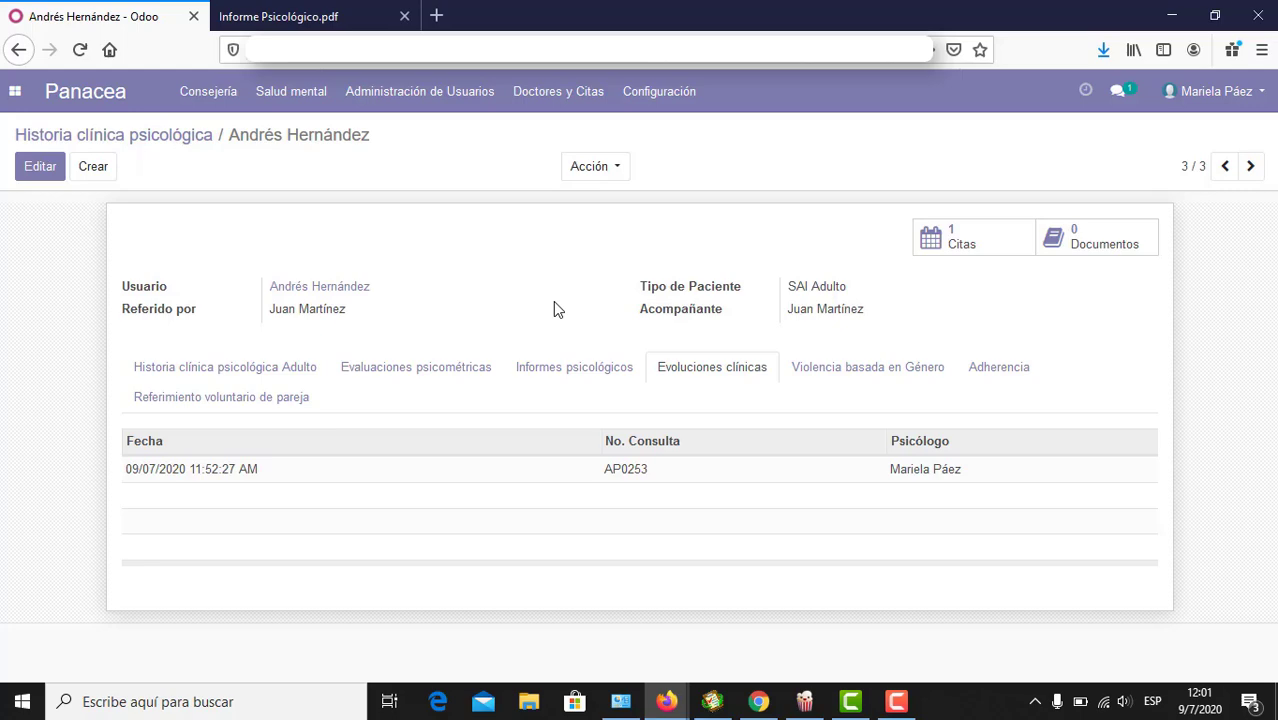
left_click(565, 372)
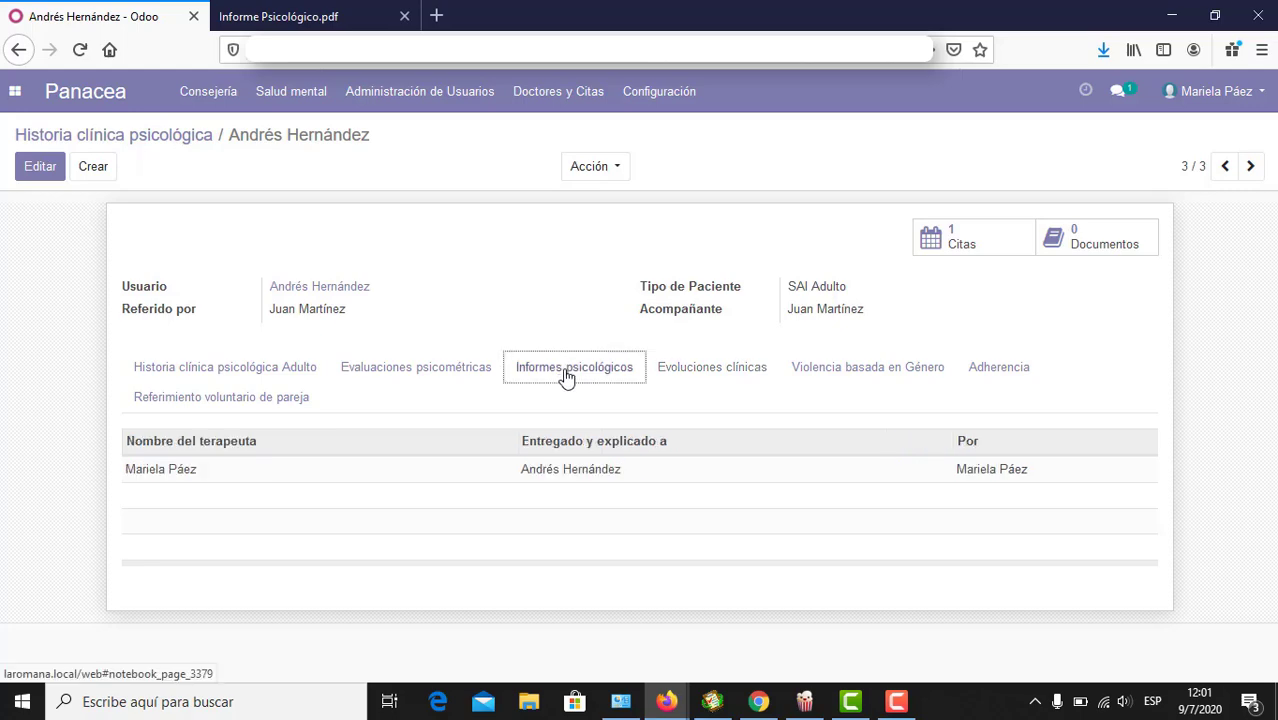
left_click(670, 374)
left_click(605, 375)
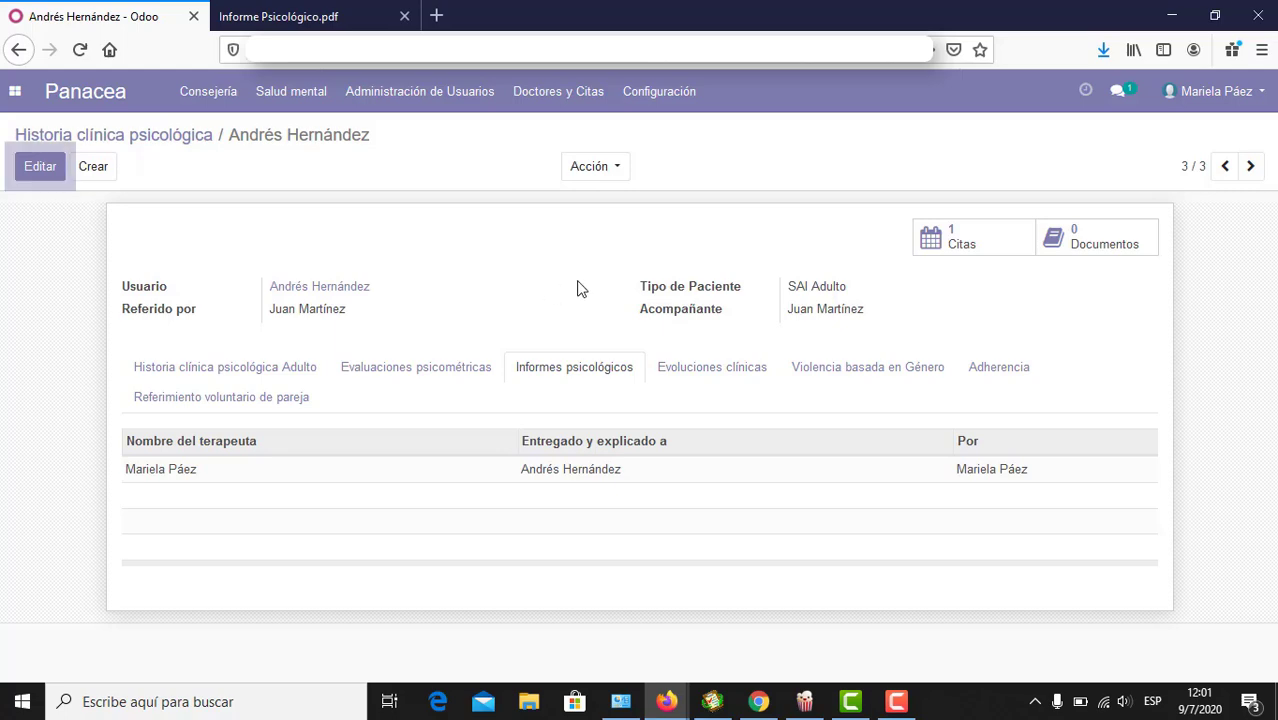
double_click(824, 282)
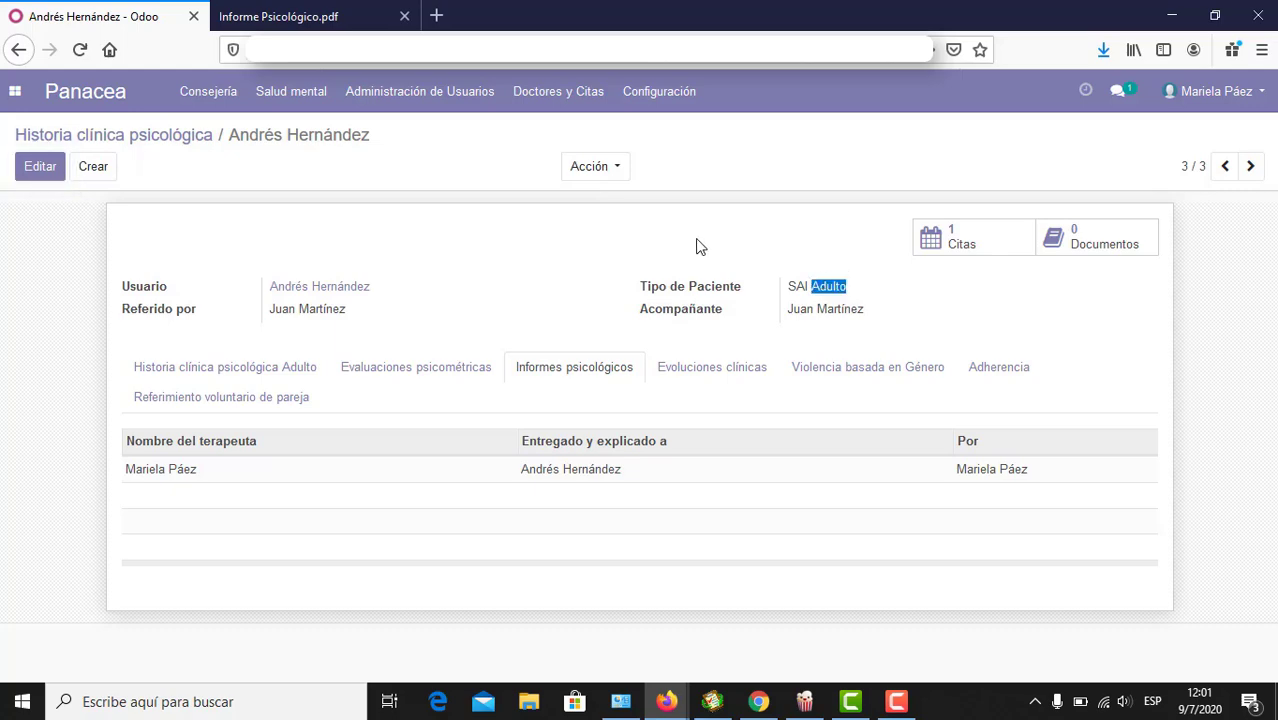
left_click(688, 245)
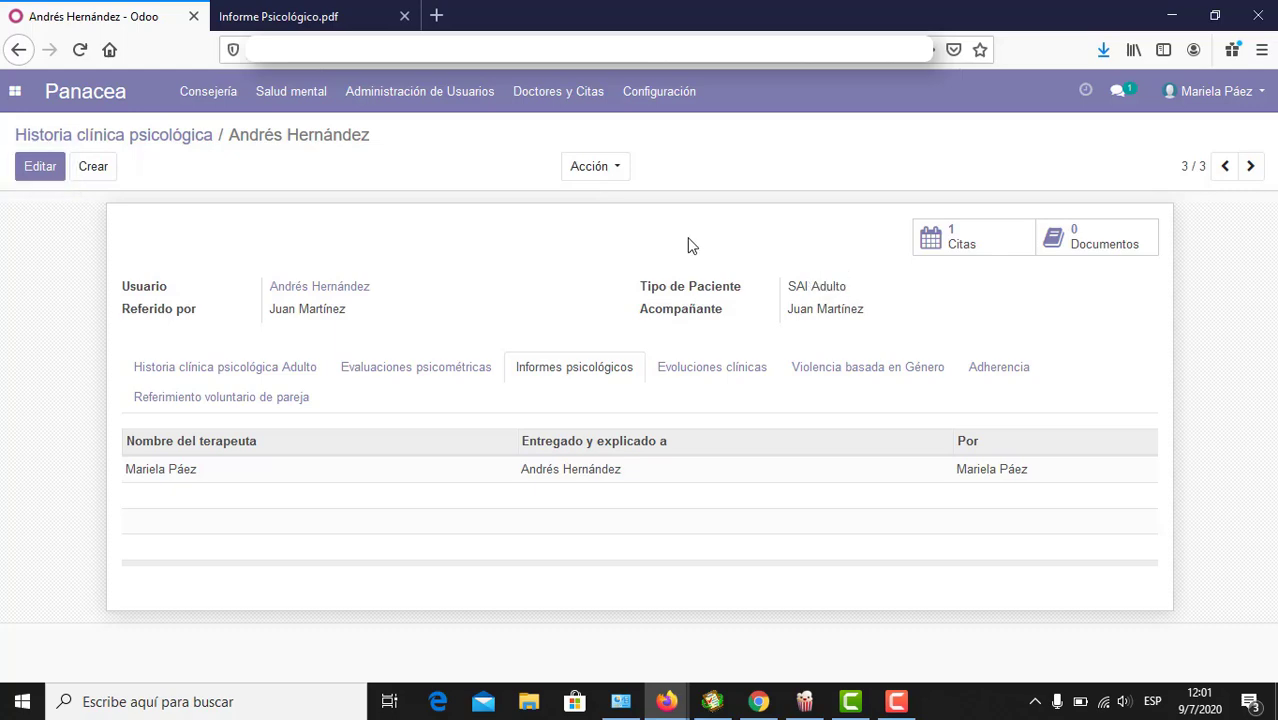